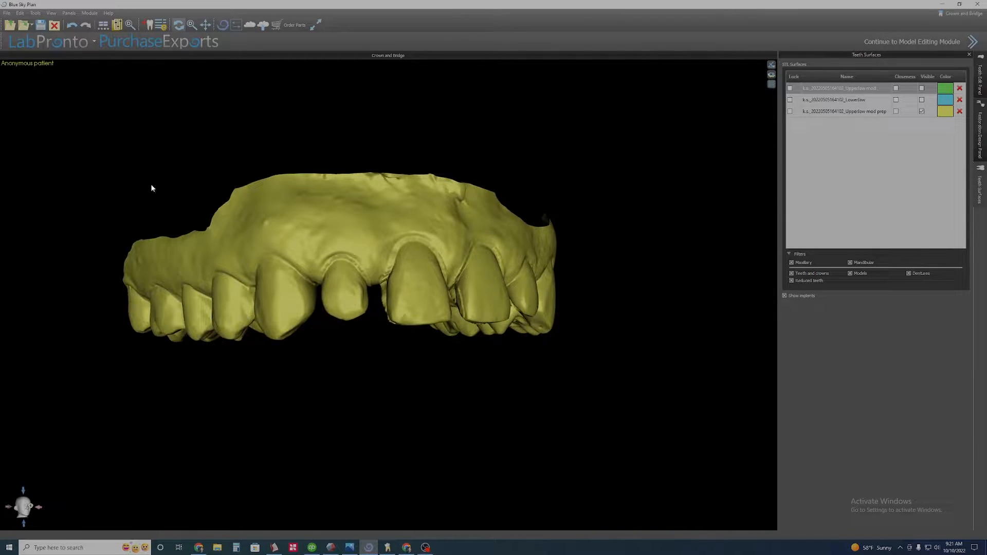
Open the Add New Teeth tool and choose the Mitch Hurst Ponte Library as the tooth geometry set.
{"action": "left_click_drag", "start_coordinate": [276, 177], "coordinate": [485, 341]}
{"action": "mouse_move", "coordinate": [276, 206]}
{"action": "left_mouse_down"}
{"action": "mouse_move", "coordinate": [334, 200]}
{"action": "mouse_move", "coordinate": [283, 200]}
{"action": "left_mouse_up"}
{"action": "left_click", "coordinate": [148, 25]}
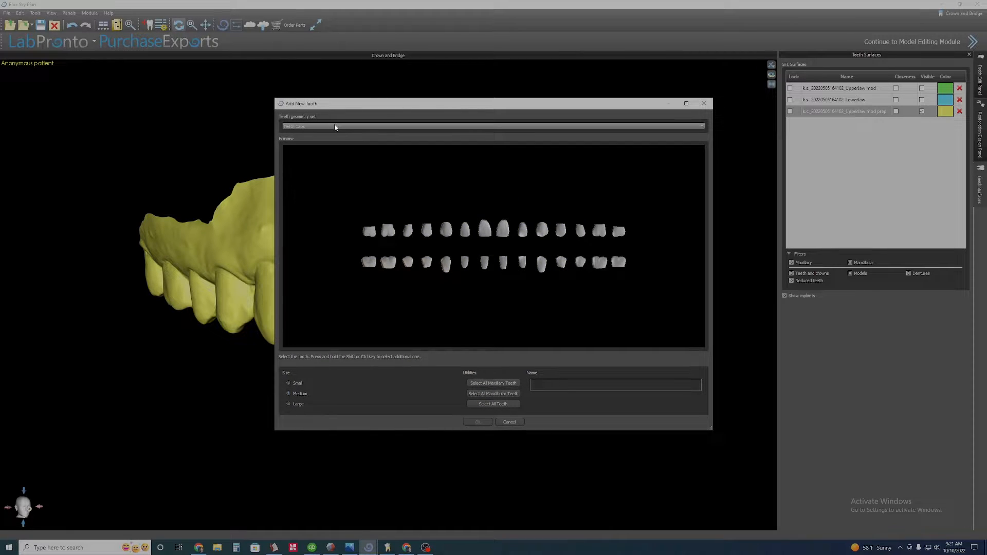
{"action": "left_click", "coordinate": [330, 127]}
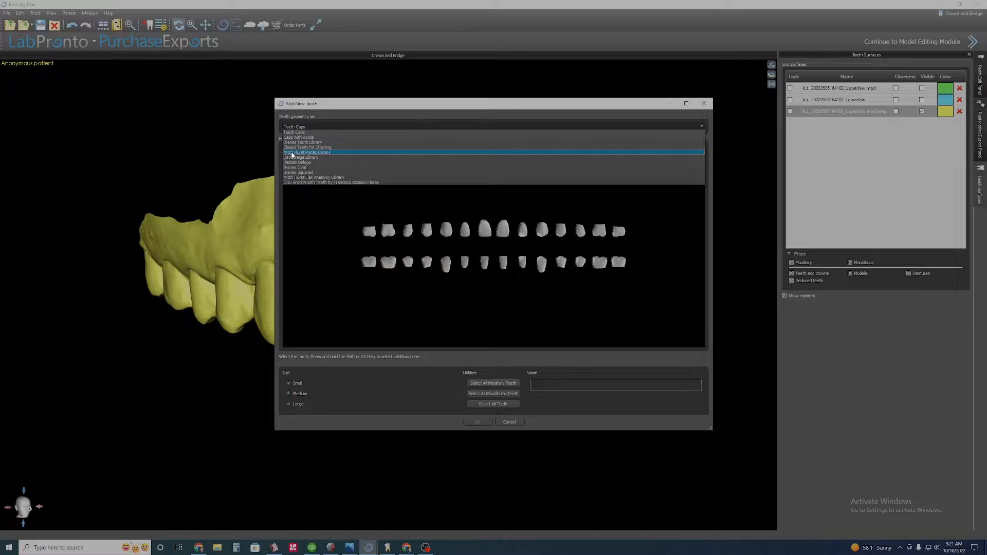
{"action": "left_click", "coordinate": [313, 153]}
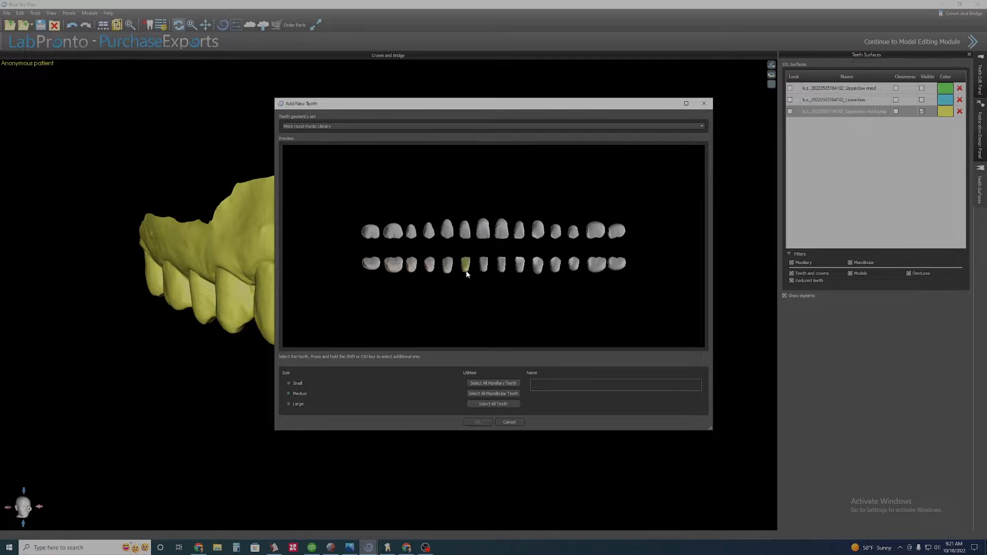
Select the four upper incisors, from right lateral to left lateral, in the preview and confirm.
{"action": "left_click", "coordinate": [467, 232]}
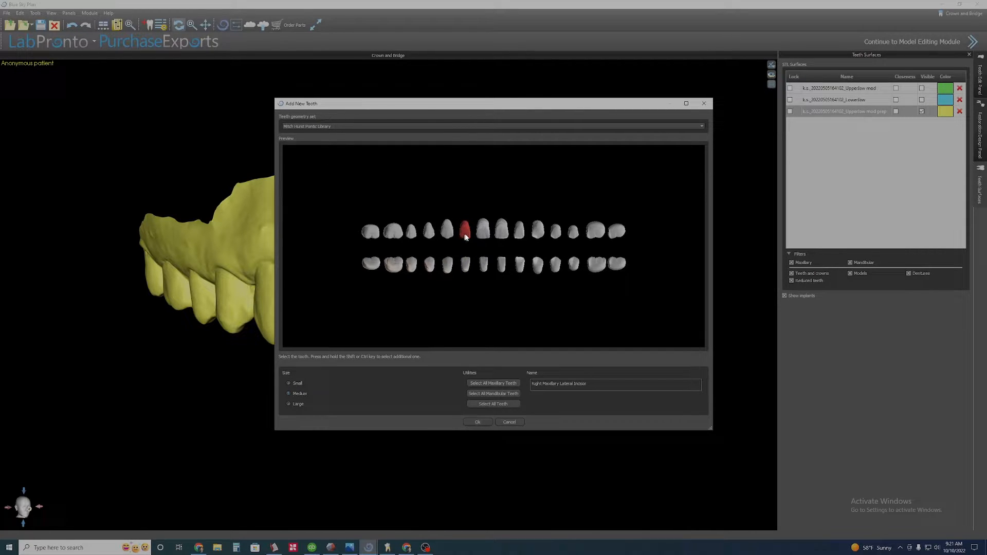
{"action": "left_click", "coordinate": [499, 233], "text": "ctrl"}
{"action": "left_click", "coordinate": [519, 234], "text": "ctrl"}
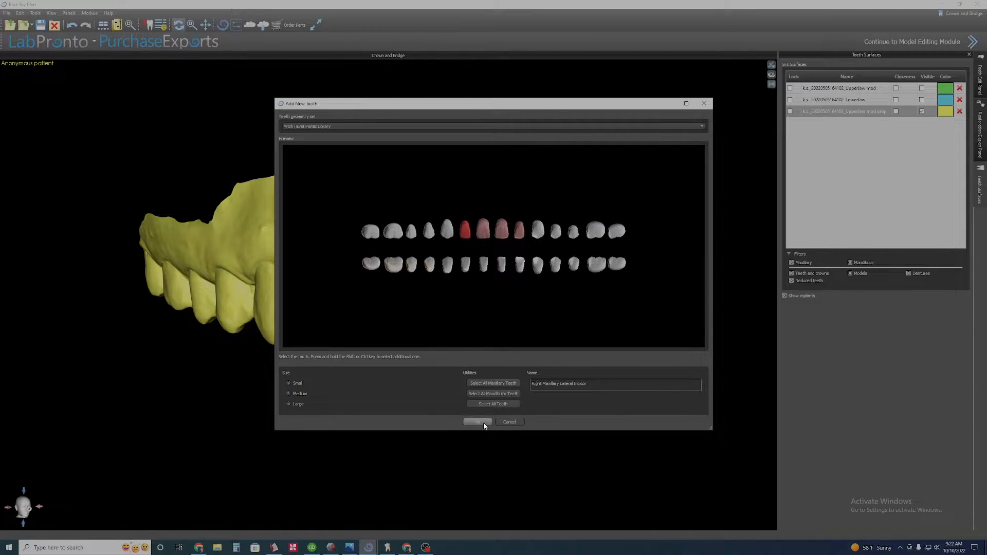
{"action": "left_click", "coordinate": [475, 420]}
Place the new incisor set onto the upper anterior region of the jaw model.
{"action": "left_click_drag", "start_coordinate": [410, 411], "coordinate": [405, 256]}
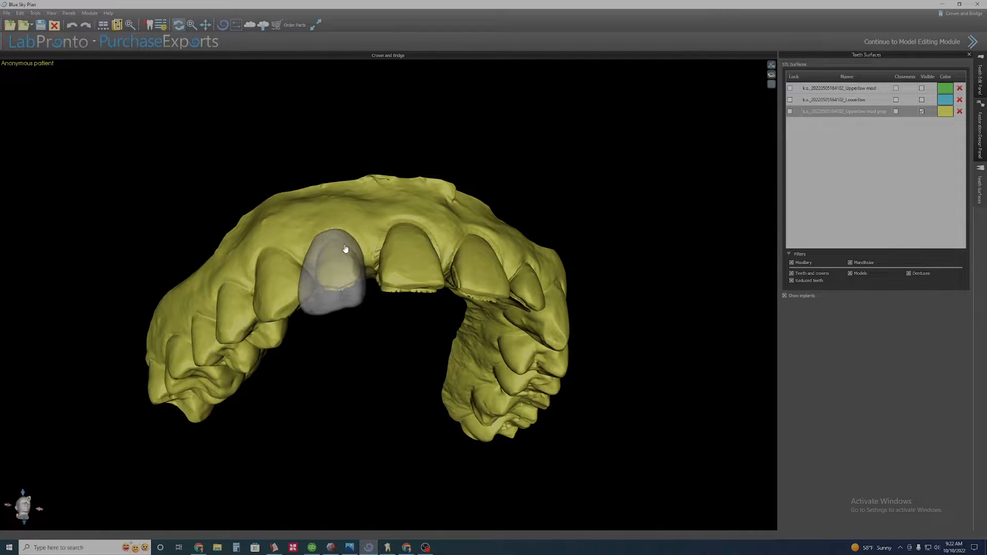
{"action": "left_click_drag", "start_coordinate": [361, 112], "coordinate": [360, 267]}
{"action": "left_click_drag", "start_coordinate": [404, 411], "coordinate": [397, 259]}
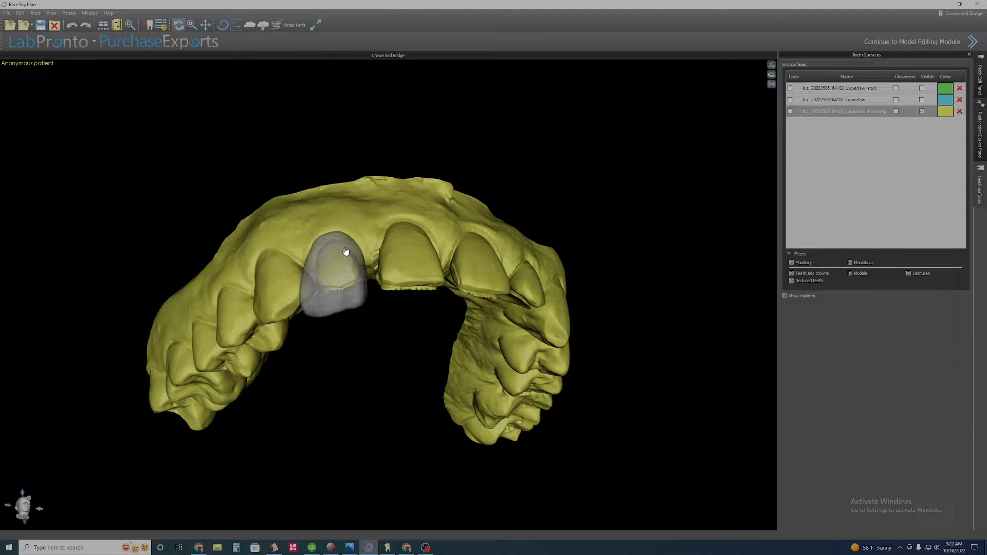
{"action": "left_click", "coordinate": [346, 251]}
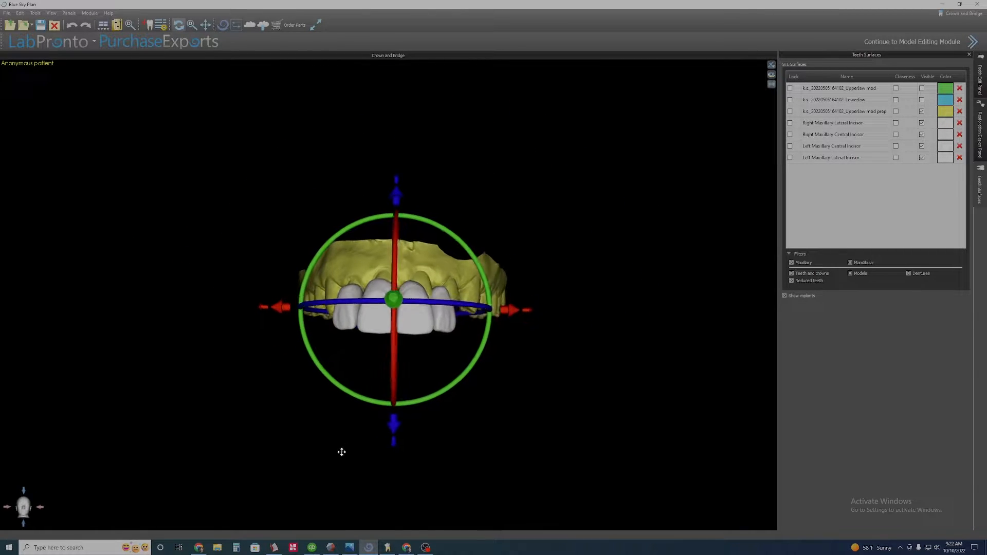
Shift the incisor set with the transform gizmo, moving it down and sideways to sit over the arch.
{"action": "left_click_drag", "start_coordinate": [400, 482], "coordinate": [399, 108]}
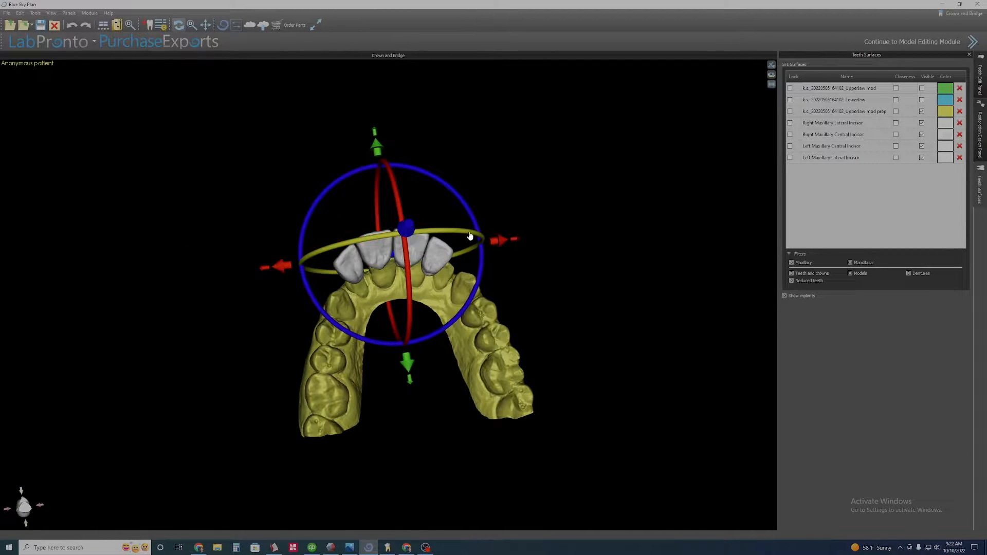
{"action": "scroll", "coordinate": [519, 196], "scroll_direction": "up", "scroll_amount": 2}
{"action": "middle_click_drag", "start_coordinate": [587, 109], "coordinate": [577, 152]}
{"action": "left_click_drag", "start_coordinate": [577, 152], "coordinate": [552, 242]}
{"action": "left_click_drag", "start_coordinate": [191, 379], "coordinate": [217, 383]}
{"action": "left_click_drag", "start_coordinate": [357, 164], "coordinate": [410, 480]}
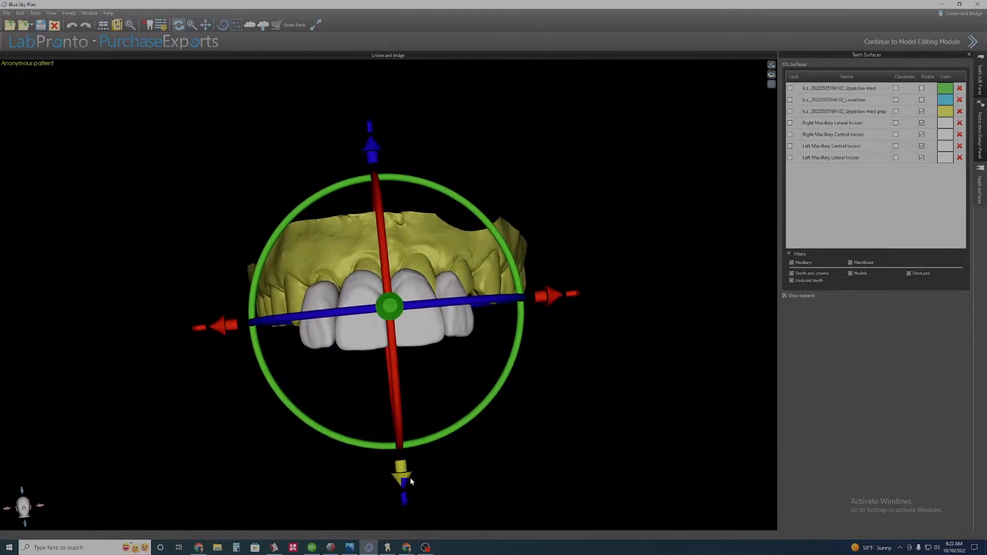
{"action": "left_click_drag", "start_coordinate": [543, 451], "coordinate": [514, 481]}
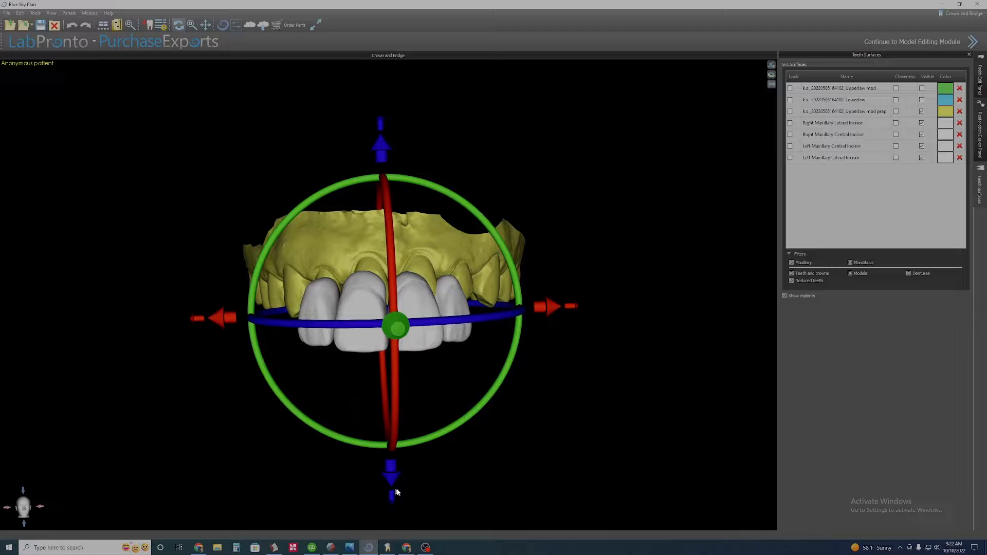
{"action": "left_click_drag", "start_coordinate": [422, 467], "coordinate": [372, 347]}
{"action": "scroll", "coordinate": [344, 399], "scroll_direction": "up", "scroll_amount": 5}
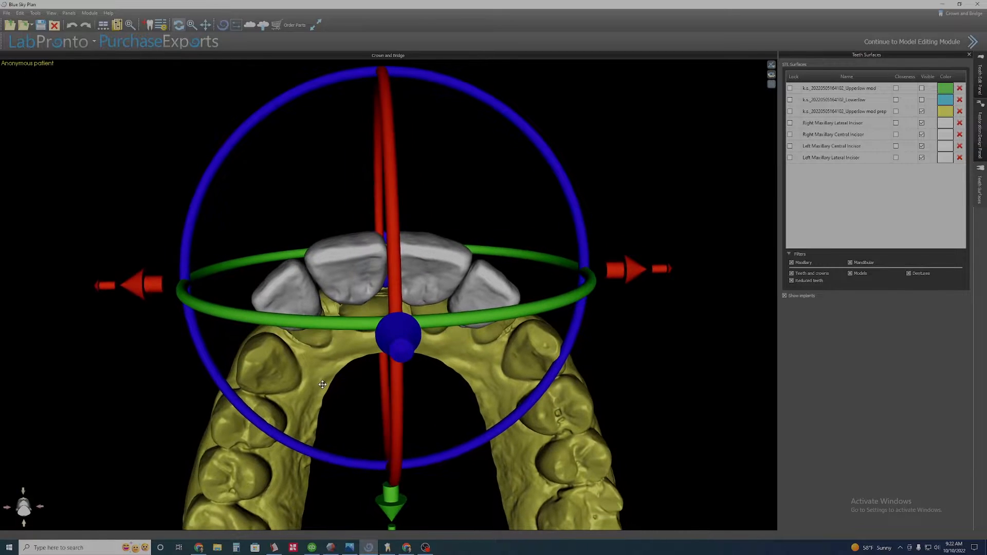
{"action": "scroll", "coordinate": [339, 392], "scroll_direction": "down", "scroll_amount": 5}
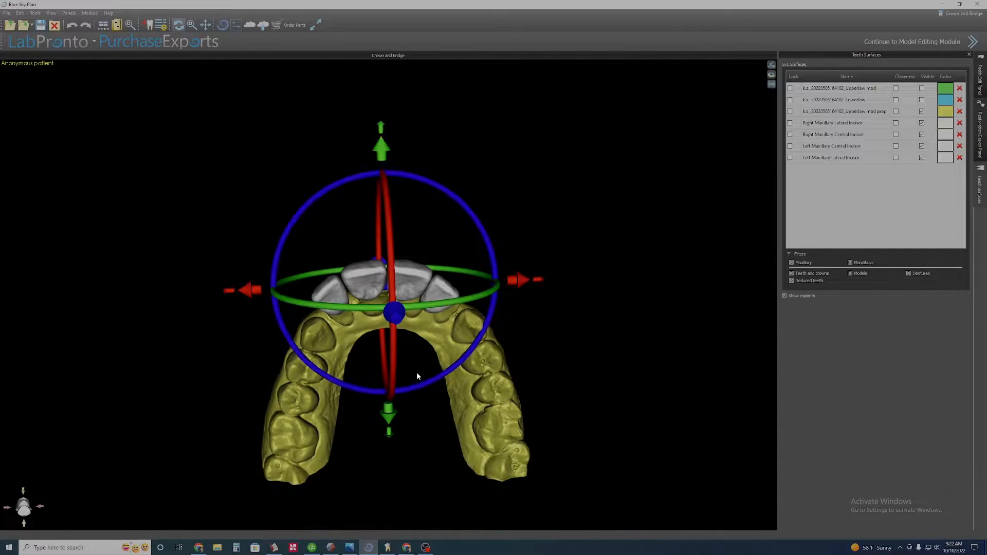
{"action": "left_click_drag", "start_coordinate": [441, 408], "coordinate": [431, 379]}
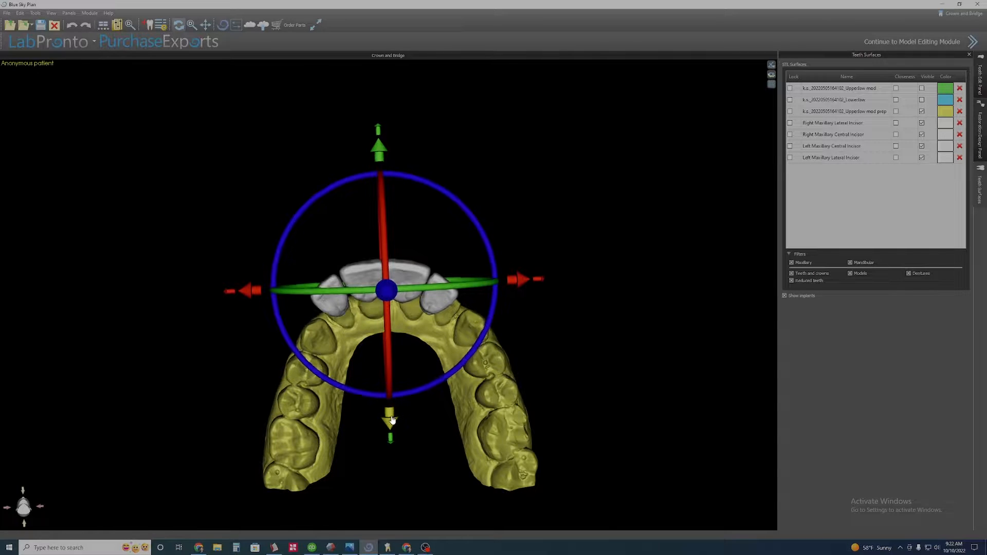
{"action": "left_click_drag", "start_coordinate": [389, 414], "coordinate": [390, 434]}
{"action": "left_click_drag", "start_coordinate": [517, 300], "coordinate": [524, 300]}
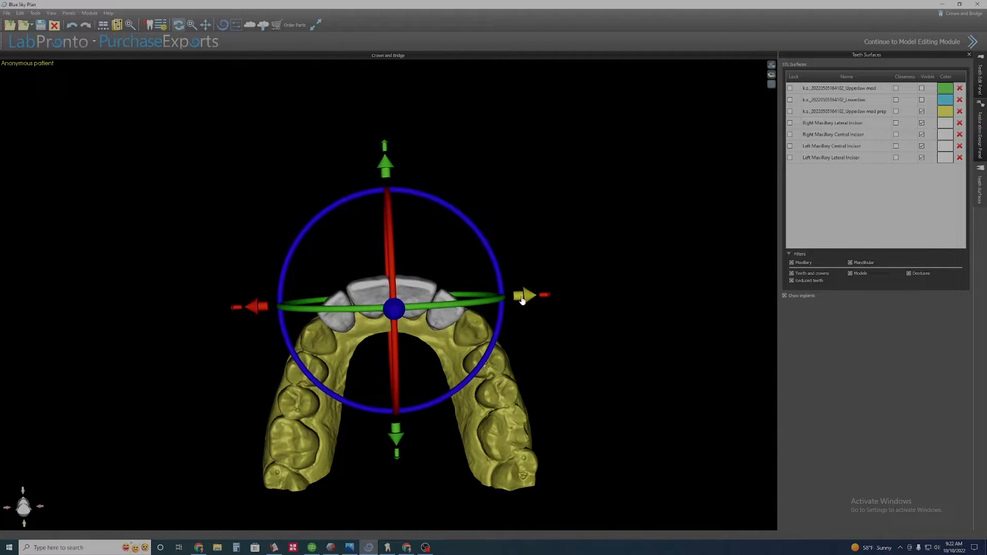
Move the incisor set along its front-back axis in side view to align with the arch.
{"action": "left_click_drag", "start_coordinate": [424, 355], "coordinate": [391, 540]}
{"action": "left_click_drag", "start_coordinate": [398, 181], "coordinate": [400, 158]}
{"action": "scroll", "coordinate": [393, 183], "scroll_direction": "up", "scroll_amount": 3}
{"action": "left_click_drag", "start_coordinate": [422, 383], "coordinate": [291, 192]}
{"action": "scroll", "coordinate": [355, 231], "scroll_direction": "down", "scroll_amount": 3}
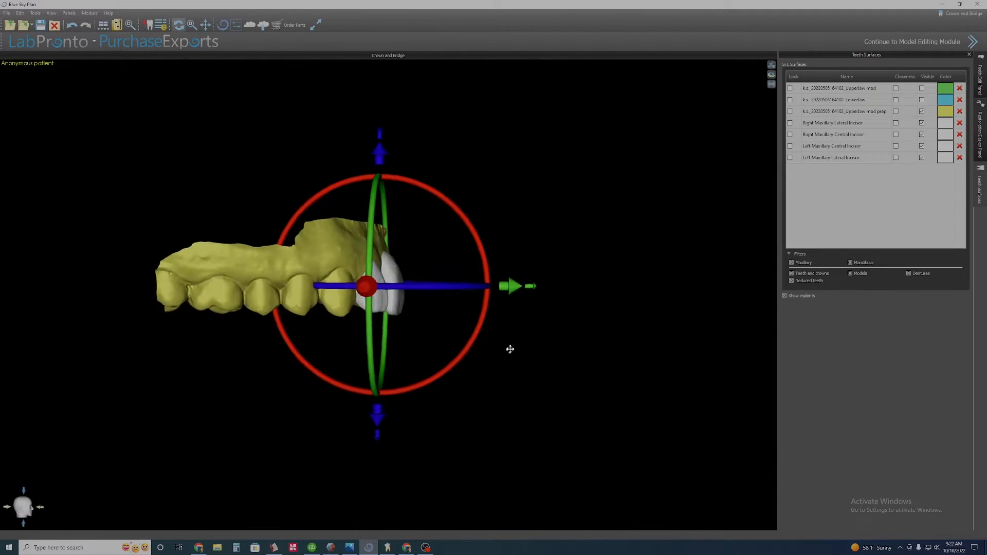
{"action": "left_click_drag", "start_coordinate": [510, 285], "coordinate": [498, 284]}
{"action": "left_click_drag", "start_coordinate": [437, 329], "coordinate": [245, 319]}
{"action": "scroll", "coordinate": [287, 329], "scroll_direction": "up", "scroll_amount": 3}
{"action": "left_click_drag", "start_coordinate": [350, 355], "coordinate": [362, 157]}
{"action": "scroll", "coordinate": [353, 250], "scroll_direction": "down", "scroll_amount": 3}
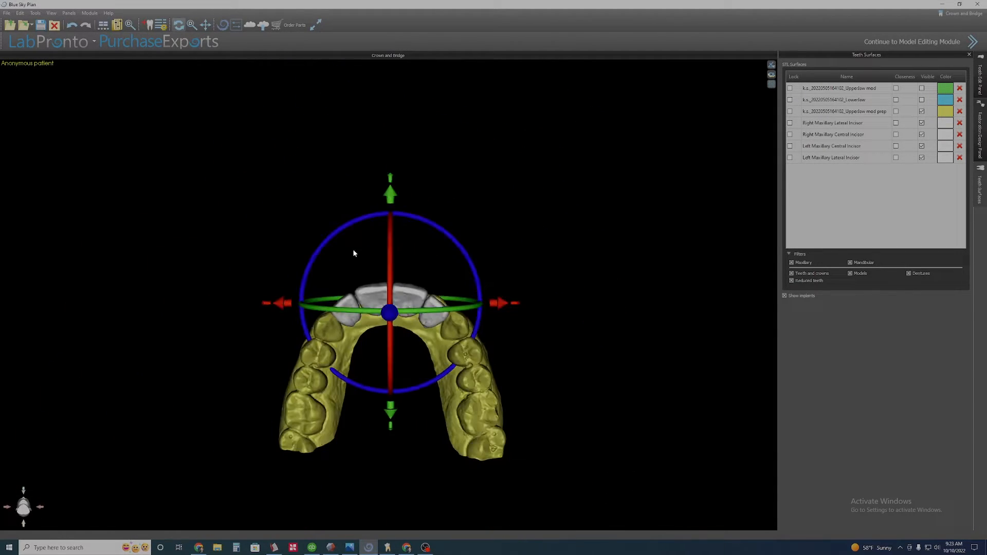
{"action": "scroll", "coordinate": [351, 242], "scroll_direction": "up", "scroll_amount": 2}
{"action": "mouse_move", "coordinate": [350, 237]}
{"action": "middle_mouse_down"}
{"action": "mouse_move", "coordinate": [352, 247]}
{"action": "mouse_move", "coordinate": [346, 225]}
{"action": "middle_mouse_up"}
{"action": "scroll", "coordinate": [355, 245], "scroll_direction": "up", "scroll_amount": 1}
Show the Upperjaw med model and adjust the incisor set's position against it.
{"action": "left_click", "coordinate": [921, 88]}
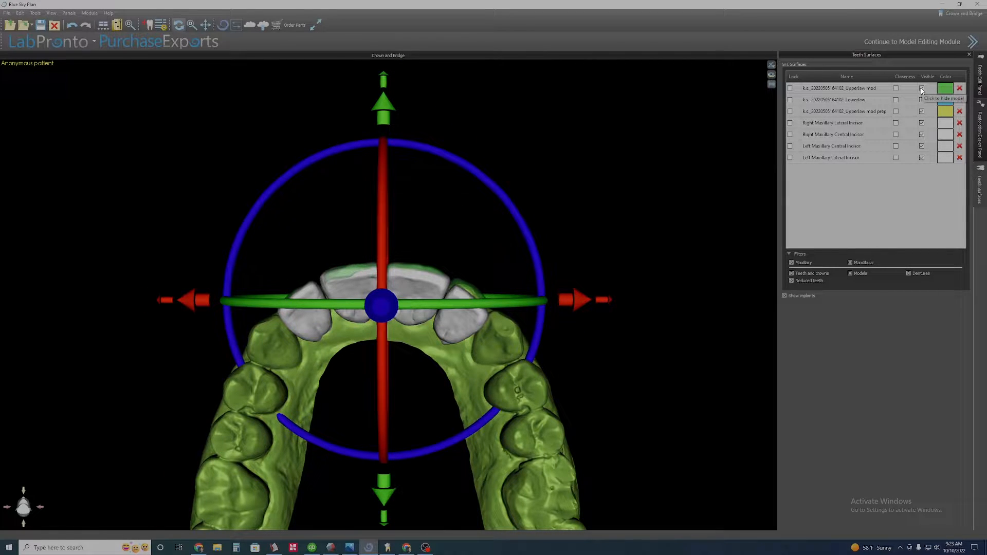
{"action": "left_click_drag", "start_coordinate": [366, 212], "coordinate": [366, 277]}
{"action": "scroll", "coordinate": [452, 184], "scroll_direction": "up", "scroll_amount": 2}
{"action": "middle_click_drag", "start_coordinate": [322, 175], "coordinate": [315, 238]}
{"action": "left_click_drag", "start_coordinate": [315, 238], "coordinate": [305, 182]}
{"action": "left_click_drag", "start_coordinate": [434, 245], "coordinate": [434, 209]}
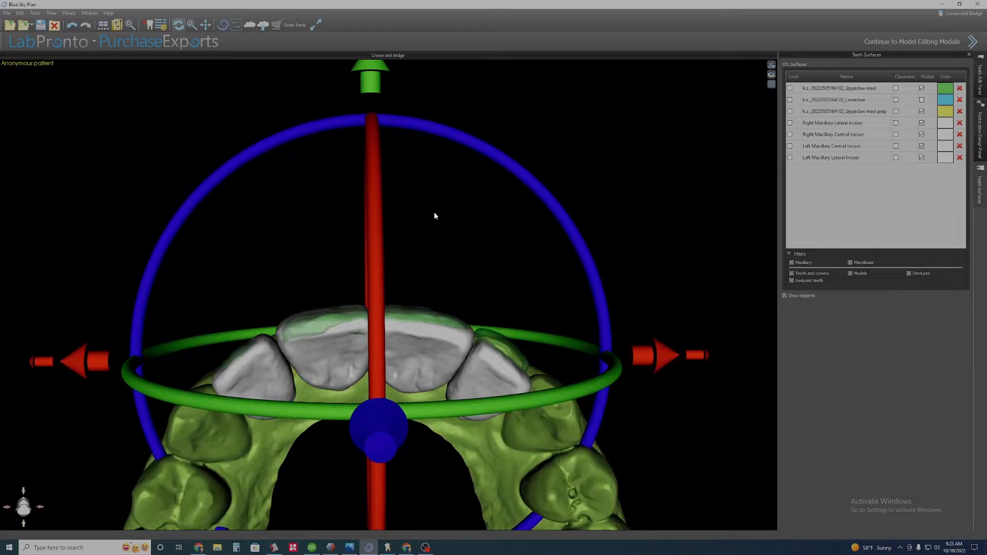
Open the patient's smile photo and move its window aside for reference.
{"action": "mouse_move", "coordinate": [349, 547]}
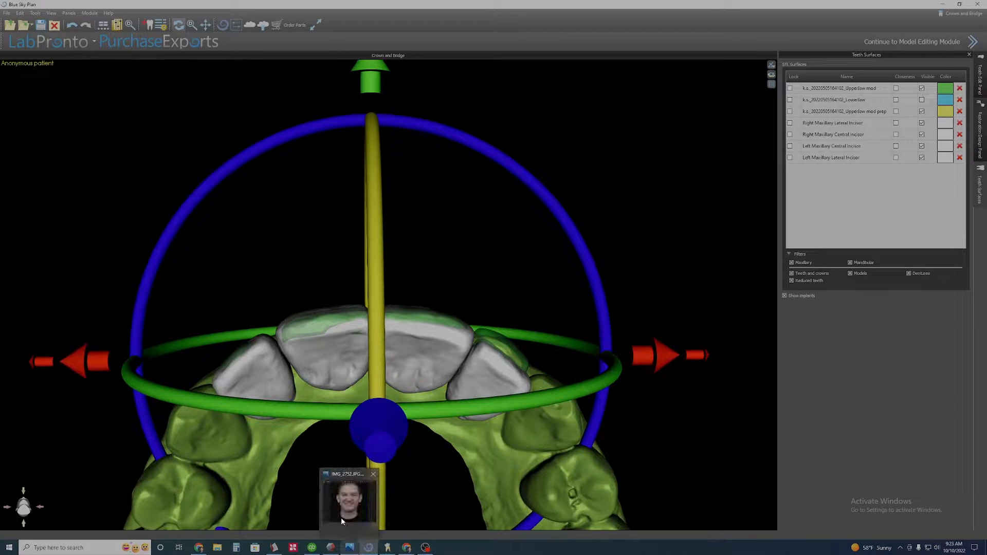
{"action": "left_click", "coordinate": [342, 517]}
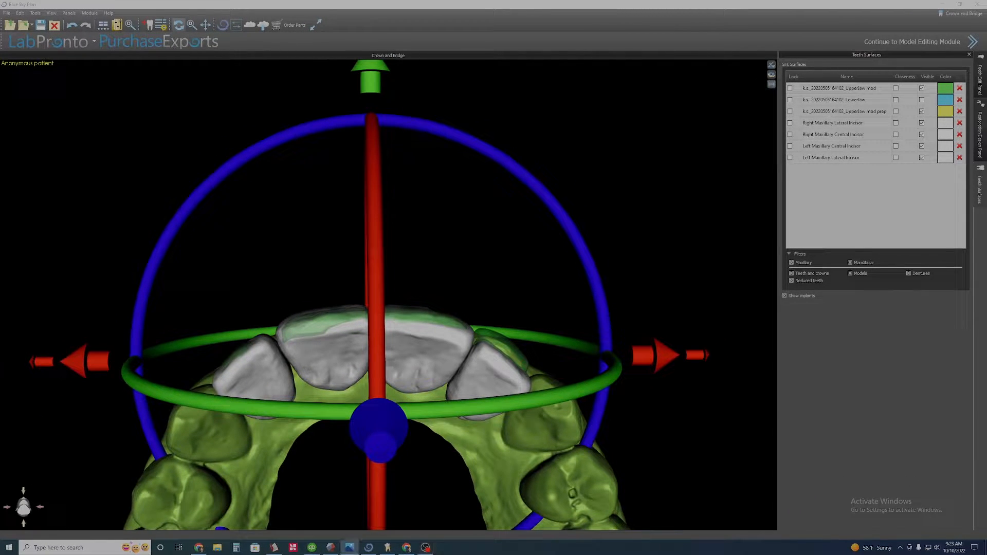
{"action": "left_click", "coordinate": [349, 547]}
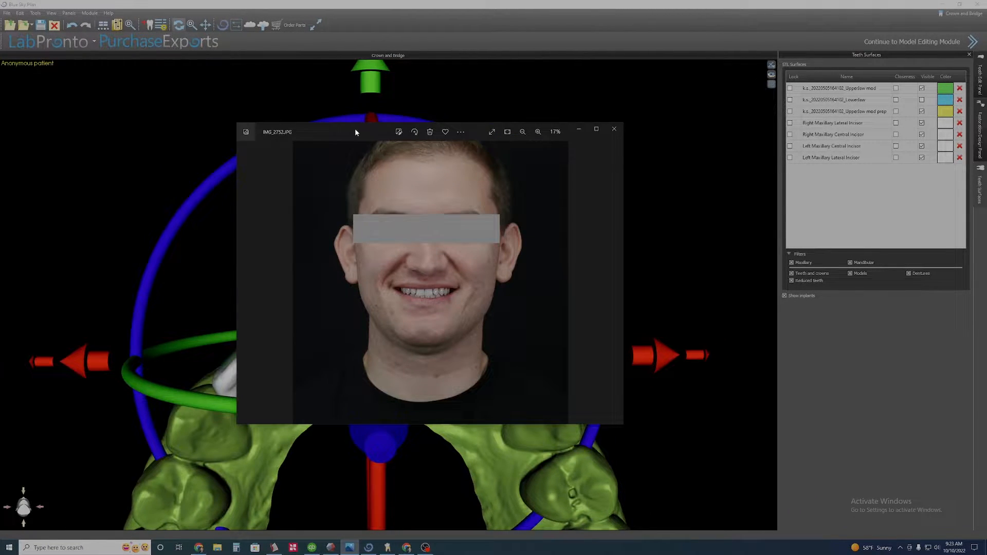
{"action": "left_click_drag", "start_coordinate": [354, 128], "coordinate": [0, 150]}
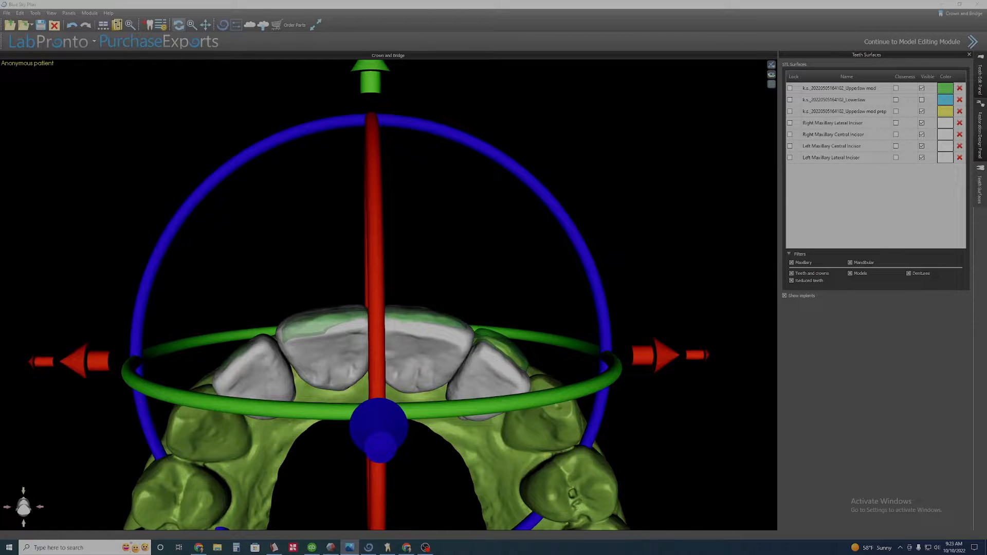
Tilt and shift the incisor set to follow the patient's smile line.
{"action": "mouse_move", "coordinate": [345, 177]}
{"action": "left_mouse_down"}
{"action": "mouse_move", "coordinate": [351, 288]}
{"action": "mouse_move", "coordinate": [345, 191]}
{"action": "left_mouse_up"}
{"action": "left_click_drag", "start_coordinate": [426, 180], "coordinate": [325, 382]}
{"action": "left_click_drag", "start_coordinate": [533, 383], "coordinate": [510, 497]}
Bring back the smile photo, move it aside, and fine-tune the incisor set's rotation in front view.
{"action": "left_click_drag", "start_coordinate": [0, 160], "coordinate": [256, 143]}
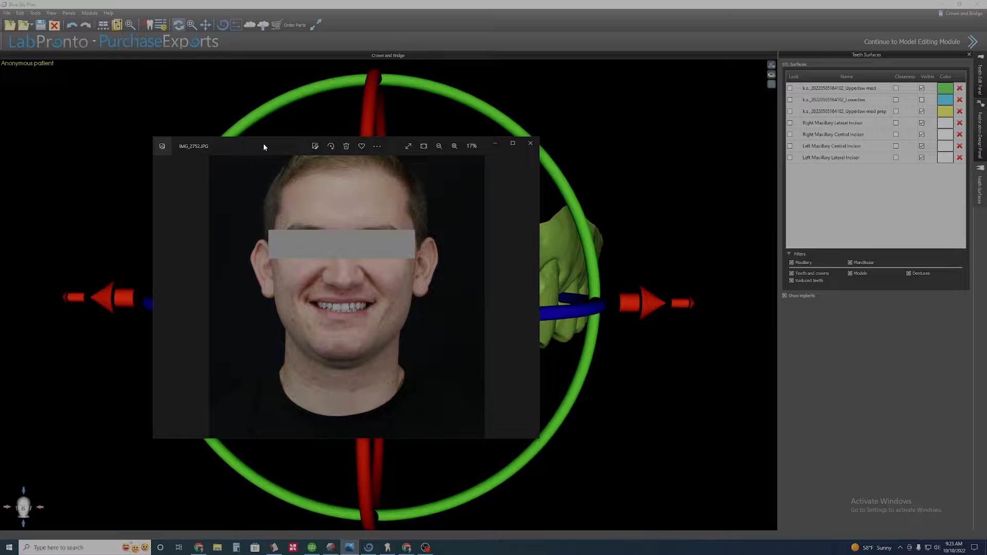
{"action": "left_click_drag", "start_coordinate": [274, 145], "coordinate": [0, 93]}
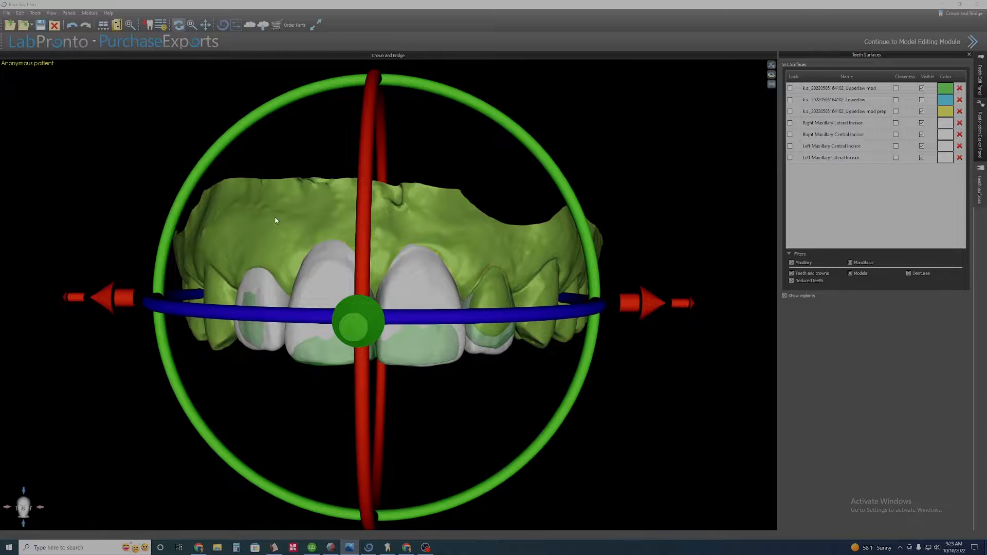
{"action": "left_click_drag", "start_coordinate": [312, 154], "coordinate": [302, 124]}
{"action": "left_click_drag", "start_coordinate": [307, 453], "coordinate": [310, 474]}
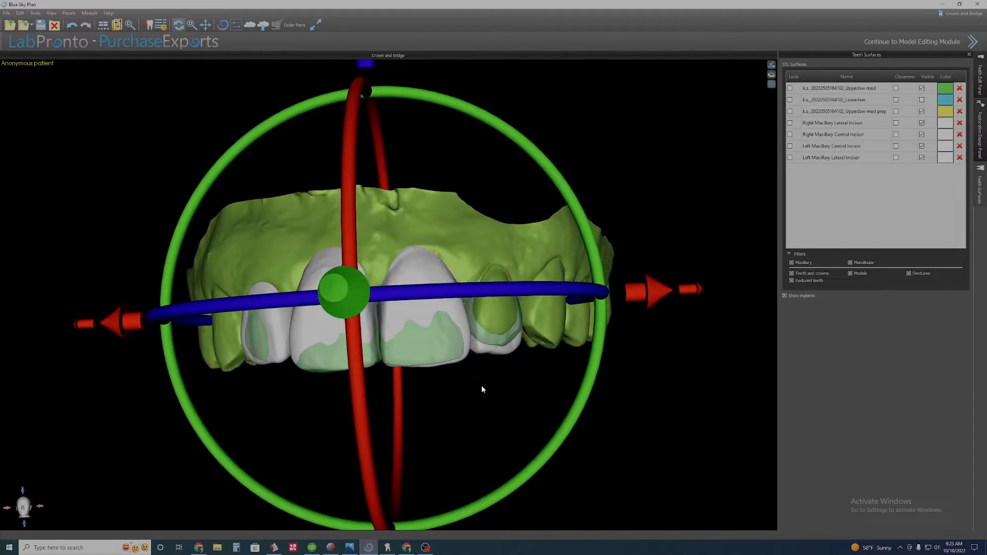
{"action": "left_click_drag", "start_coordinate": [480, 390], "coordinate": [301, 421]}
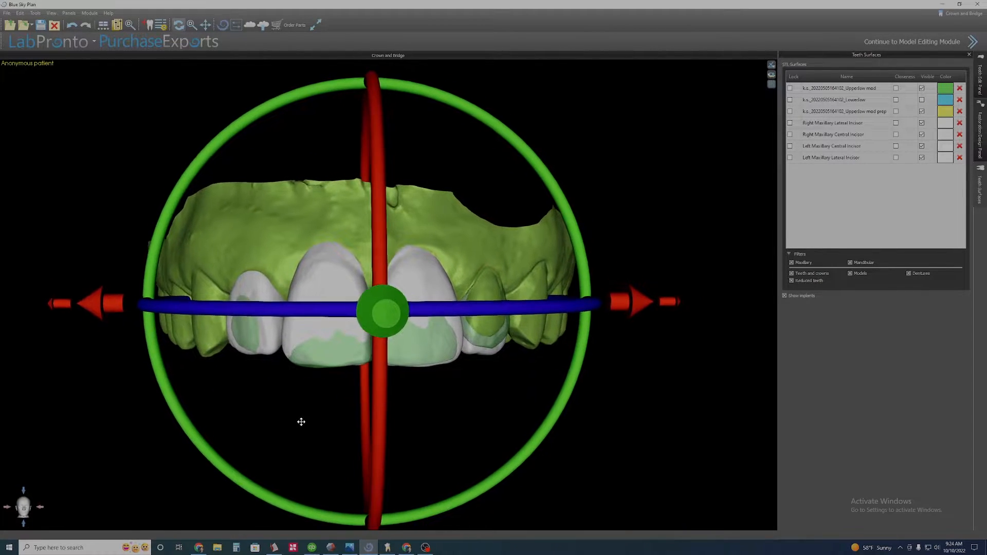
{"action": "left_click_drag", "start_coordinate": [442, 418], "coordinate": [436, 407]}
{"action": "left_click_drag", "start_coordinate": [286, 425], "coordinate": [280, 421]}
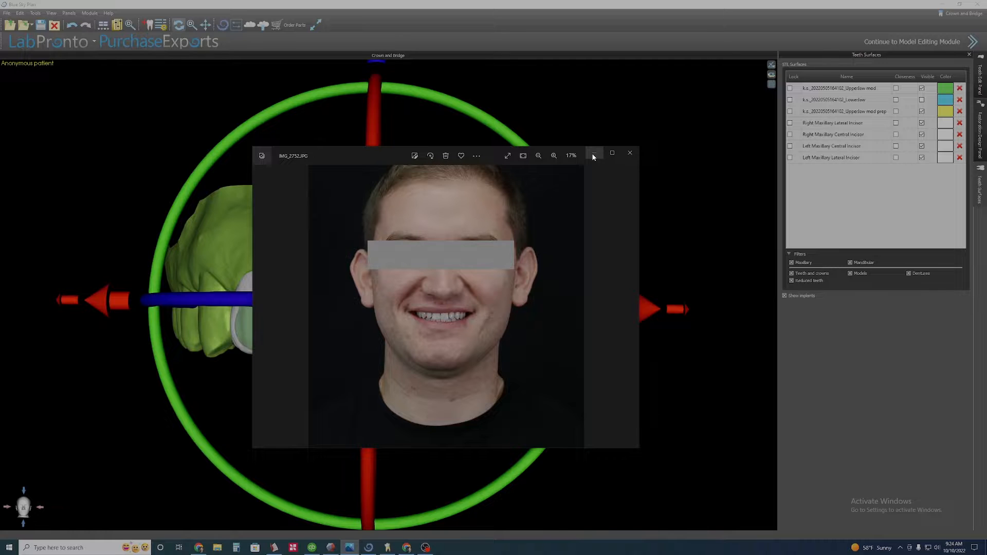
Minimize the photo and rotate the incisor set to align its facial profile in side view.
{"action": "left_click", "coordinate": [593, 156]}
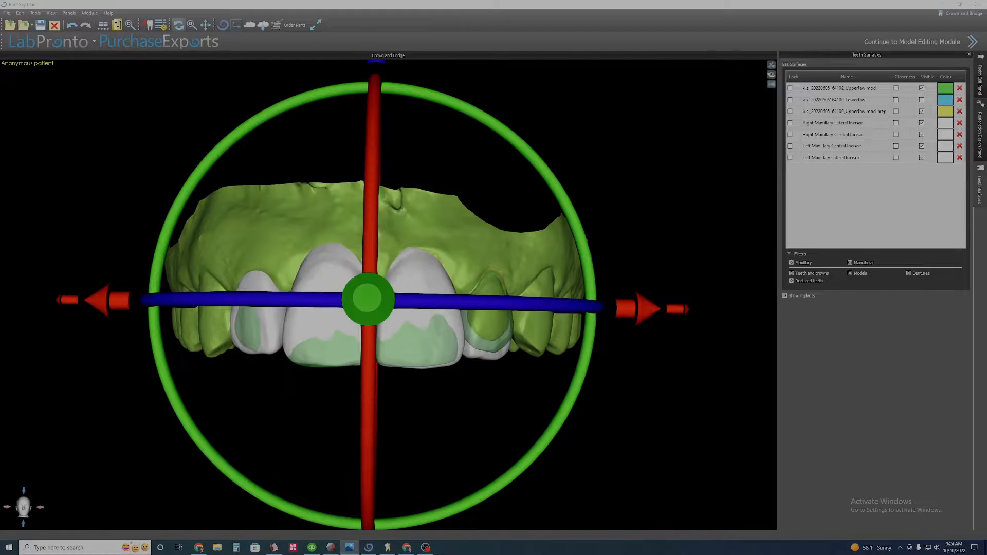
{"action": "left_click_drag", "start_coordinate": [399, 466], "coordinate": [398, 211]}
{"action": "left_click_drag", "start_coordinate": [297, 283], "coordinate": [576, 313]}
{"action": "left_click_drag", "start_coordinate": [554, 301], "coordinate": [563, 304]}
{"action": "left_click_drag", "start_coordinate": [365, 426], "coordinate": [548, 379]}
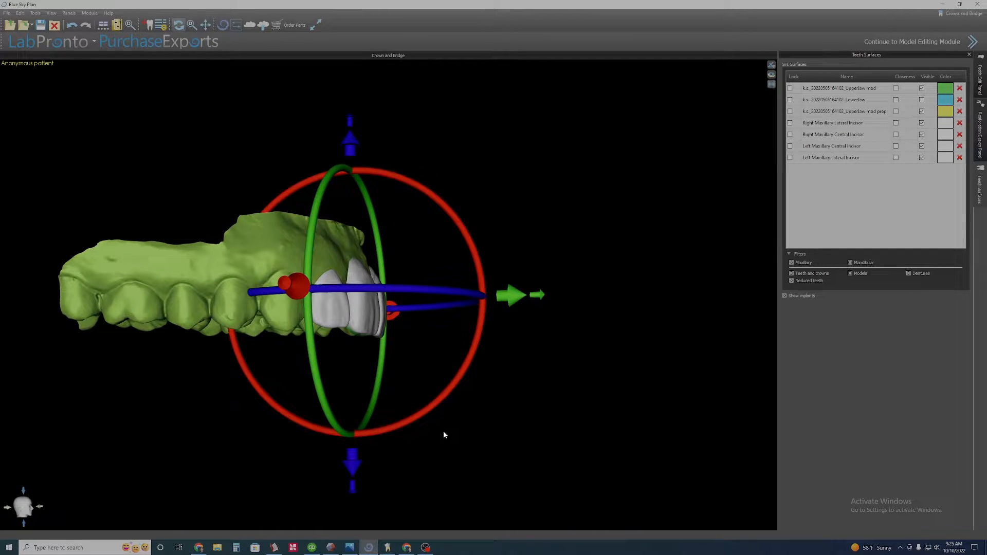
Adjust the incisor set's vertical and labial position in side view, checking it from the front.
{"action": "scroll", "coordinate": [454, 421], "scroll_direction": "up", "scroll_amount": 3}
{"action": "scroll", "coordinate": [401, 465], "scroll_direction": "down", "scroll_amount": 2}
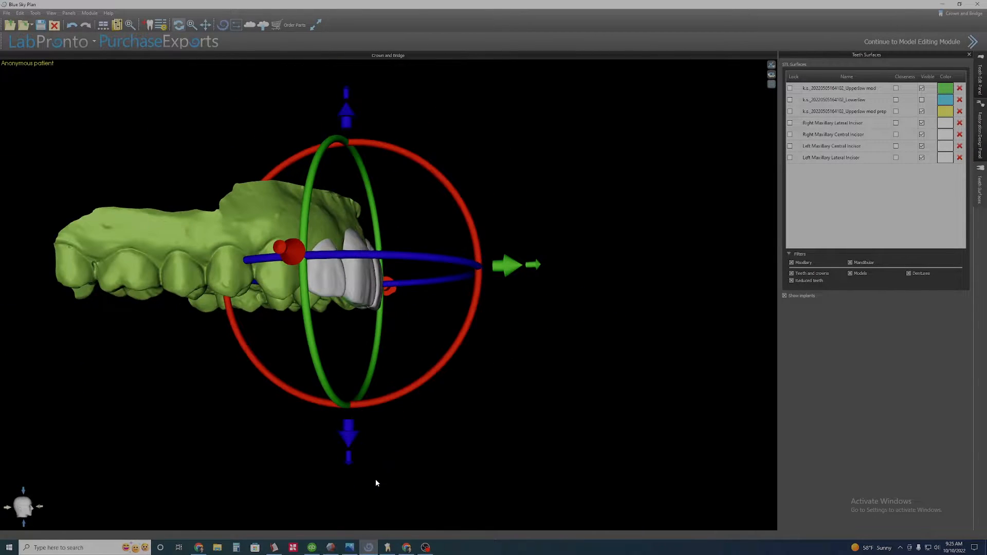
{"action": "scroll", "coordinate": [368, 464], "scroll_direction": "up", "scroll_amount": 1}
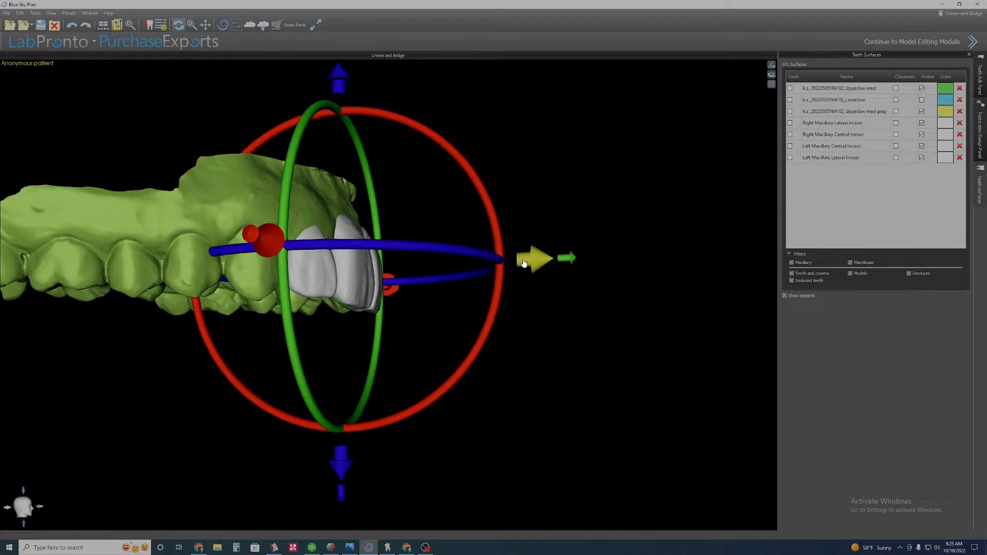
{"action": "left_click_drag", "start_coordinate": [528, 263], "coordinate": [526, 260]}
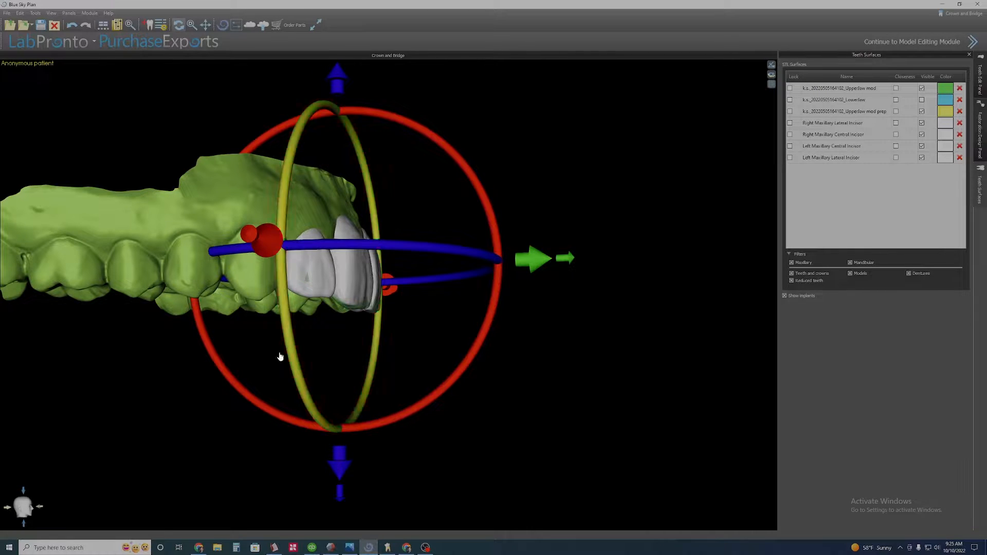
{"action": "left_click_drag", "start_coordinate": [340, 492], "coordinate": [342, 537]}
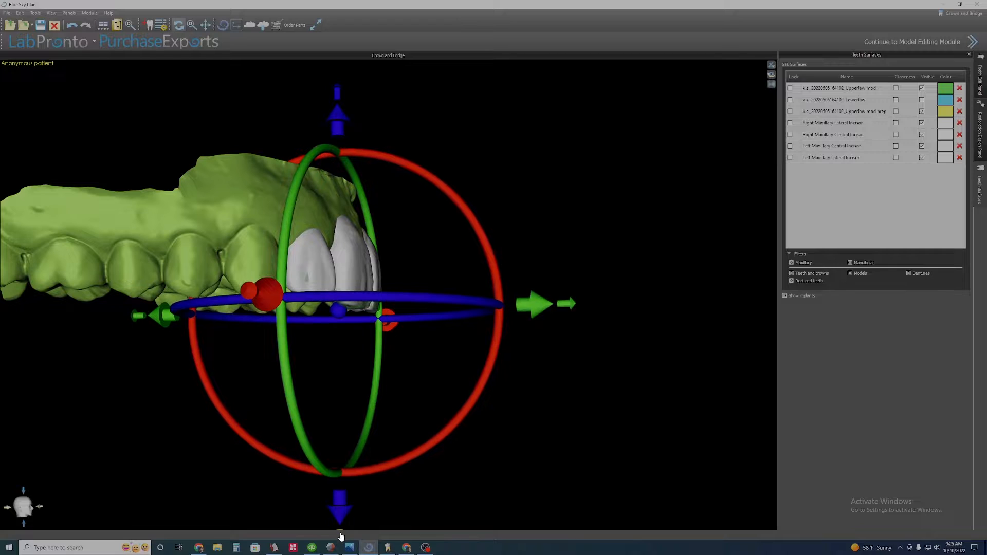
{"action": "left_click_drag", "start_coordinate": [540, 244], "coordinate": [332, 277]}
{"action": "left_click_drag", "start_coordinate": [561, 369], "coordinate": [445, 386]}
{"action": "scroll", "coordinate": [445, 385], "scroll_direction": "up", "scroll_amount": 4}
{"action": "left_click_drag", "start_coordinate": [259, 367], "coordinate": [292, 367]}
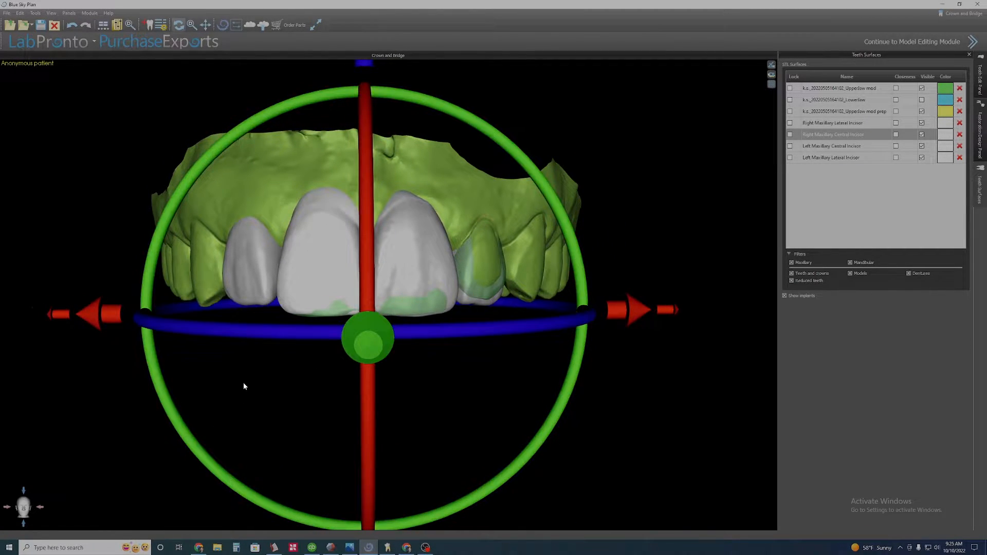
Rotate the incisor set in side view to refine its labial inclination.
{"action": "left_click_drag", "start_coordinate": [242, 382], "coordinate": [510, 351]}
{"action": "mouse_move", "coordinate": [646, 303]}
{"action": "left_mouse_down"}
{"action": "mouse_move", "coordinate": [578, 279]}
{"action": "mouse_move", "coordinate": [644, 305]}
{"action": "left_mouse_up"}
{"action": "left_click_drag", "start_coordinate": [478, 254], "coordinate": [385, 299]}
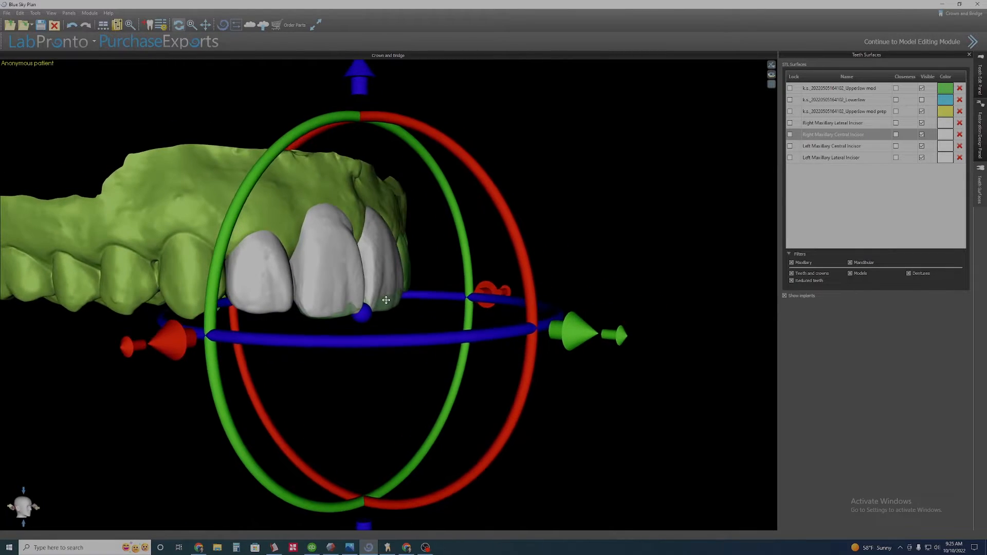
{"action": "mouse_move", "coordinate": [519, 247]}
{"action": "left_mouse_down"}
{"action": "mouse_move", "coordinate": [510, 223]}
{"action": "mouse_move", "coordinate": [515, 240]}
{"action": "left_mouse_up"}
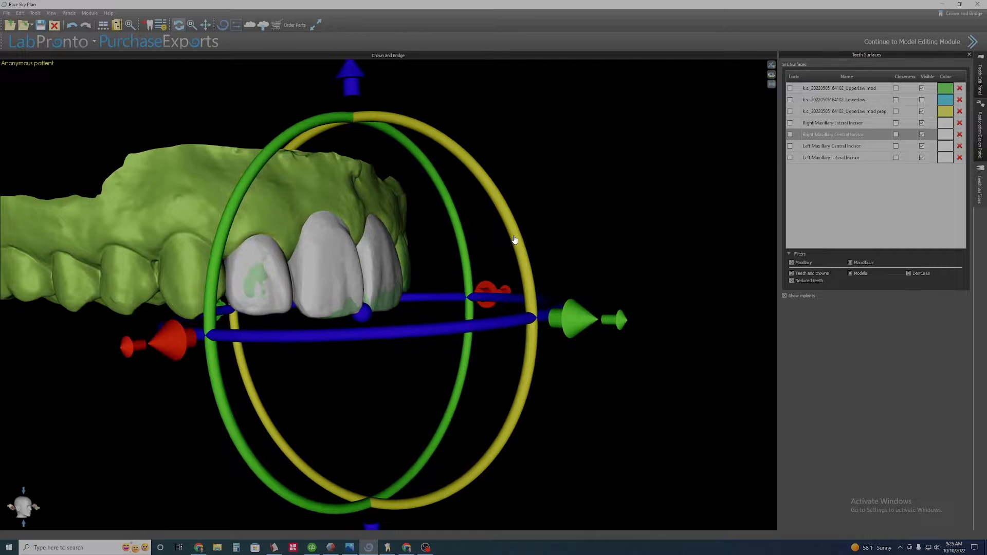
{"action": "left_click_drag", "start_coordinate": [395, 386], "coordinate": [239, 429]}
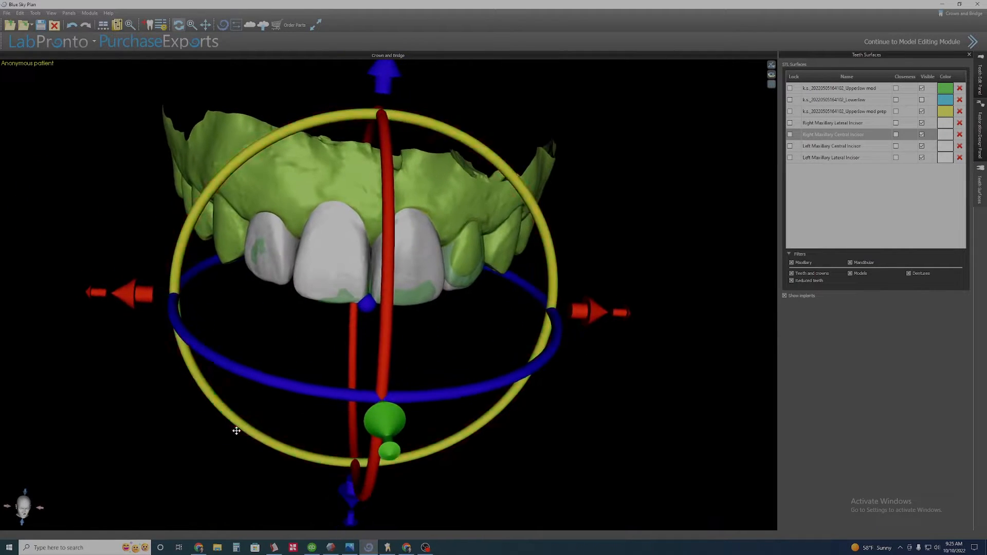
Rotate the incisor set about its vertical axis in occlusal view so it follows the arch curve.
{"action": "scroll", "coordinate": [474, 479], "scroll_direction": "up", "scroll_amount": 3}
{"action": "scroll", "coordinate": [489, 359], "scroll_direction": "down", "scroll_amount": 3}
{"action": "left_click_drag", "start_coordinate": [490, 359], "coordinate": [401, 206]}
{"action": "left_click_drag", "start_coordinate": [458, 421], "coordinate": [488, 310]}
{"action": "left_click_drag", "start_coordinate": [335, 448], "coordinate": [458, 335]}
{"action": "left_click_drag", "start_coordinate": [370, 367], "coordinate": [414, 211]}
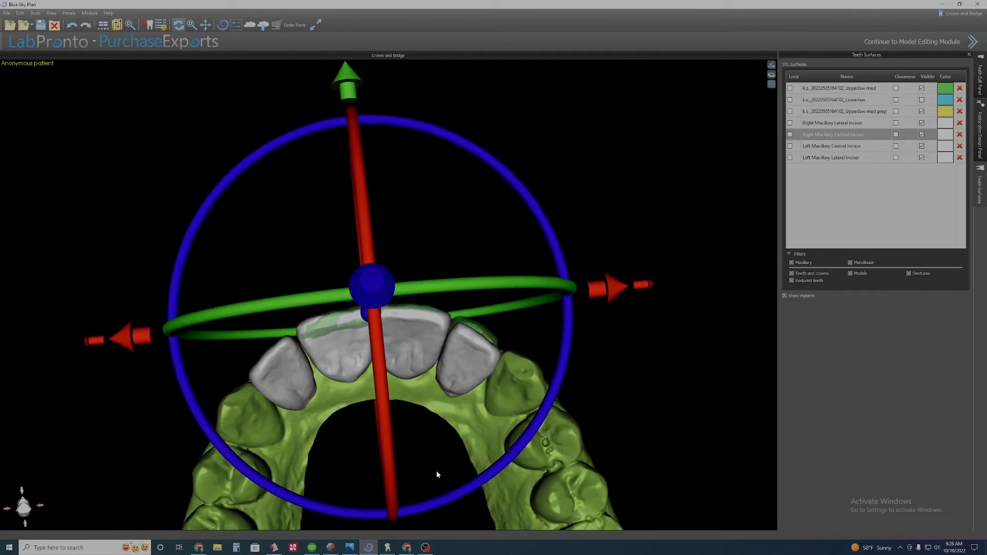
{"action": "left_click_drag", "start_coordinate": [428, 504], "coordinate": [457, 428]}
{"action": "left_click_drag", "start_coordinate": [418, 212], "coordinate": [440, 452]}
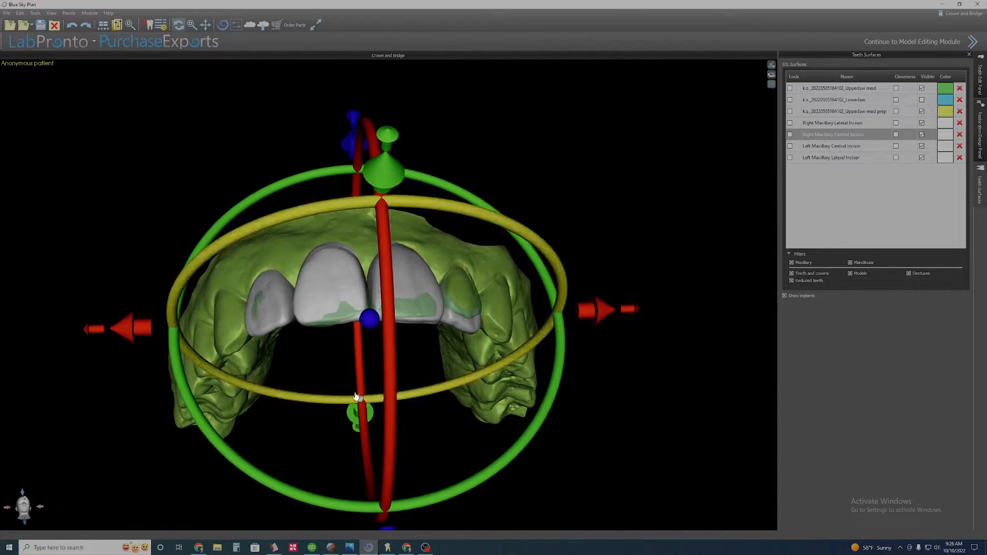
{"action": "left_click_drag", "start_coordinate": [356, 402], "coordinate": [421, 460]}
{"action": "left_click_drag", "start_coordinate": [435, 369], "coordinate": [399, 243]}
{"action": "scroll", "coordinate": [399, 243], "scroll_direction": "up", "scroll_amount": 2}
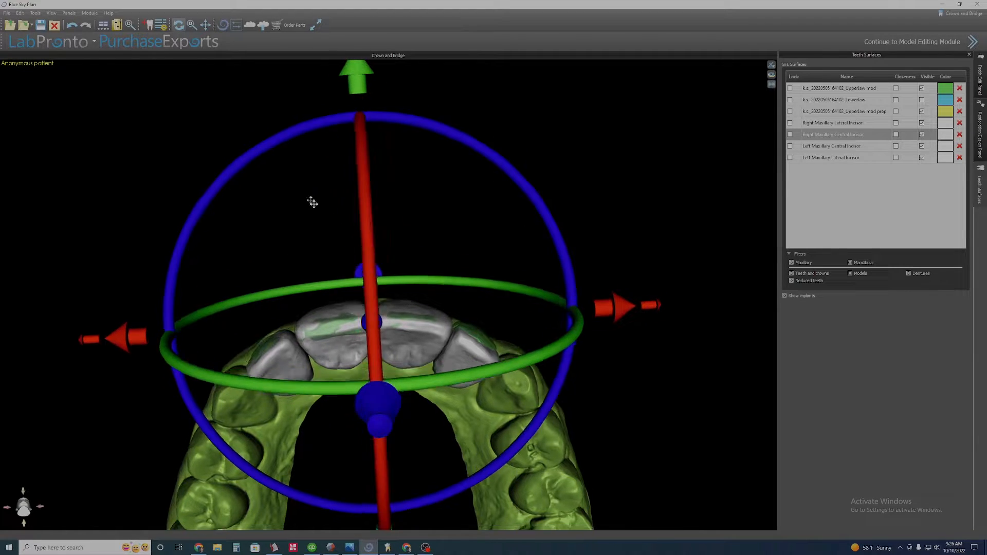
{"action": "left_click_drag", "start_coordinate": [310, 200], "coordinate": [554, 242]}
{"action": "left_click_drag", "start_coordinate": [532, 384], "coordinate": [350, 415]}
{"action": "left_click_drag", "start_coordinate": [453, 488], "coordinate": [411, 417]}
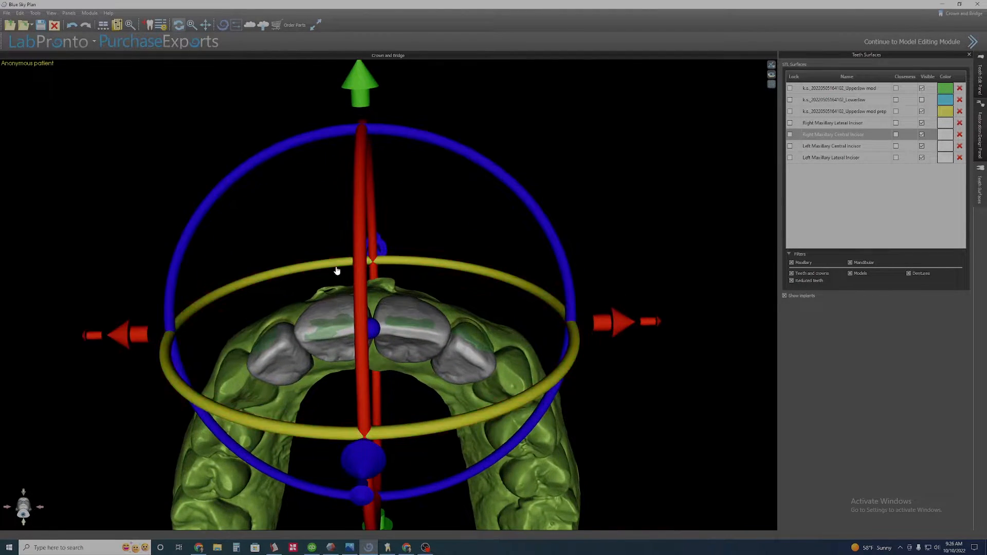
Check the incisor set's position against the jaw from the front.
{"action": "scroll", "coordinate": [355, 205], "scroll_direction": "down", "scroll_amount": 3}
{"action": "left_click_drag", "start_coordinate": [371, 134], "coordinate": [383, 353]}
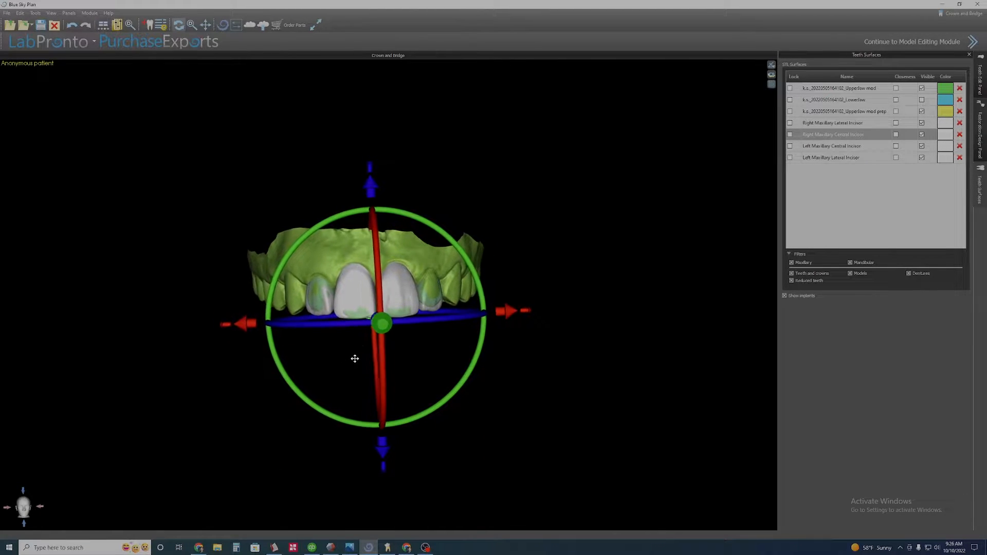
{"action": "scroll", "coordinate": [357, 371], "scroll_direction": "up", "scroll_amount": 1}
{"action": "scroll", "coordinate": [355, 395], "scroll_direction": "up", "scroll_amount": 1}
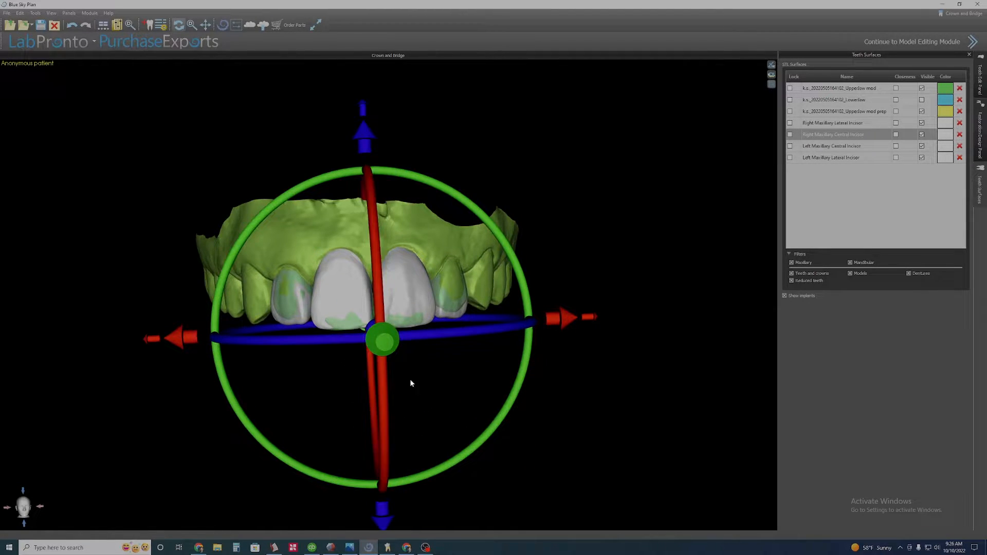
{"action": "mouse_move", "coordinate": [411, 421]}
{"action": "left_mouse_down"}
{"action": "mouse_move", "coordinate": [399, 165]}
{"action": "mouse_move", "coordinate": [388, 289]}
{"action": "mouse_move", "coordinate": [411, 425]}
{"action": "mouse_move", "coordinate": [423, 413]}
{"action": "left_mouse_up"}
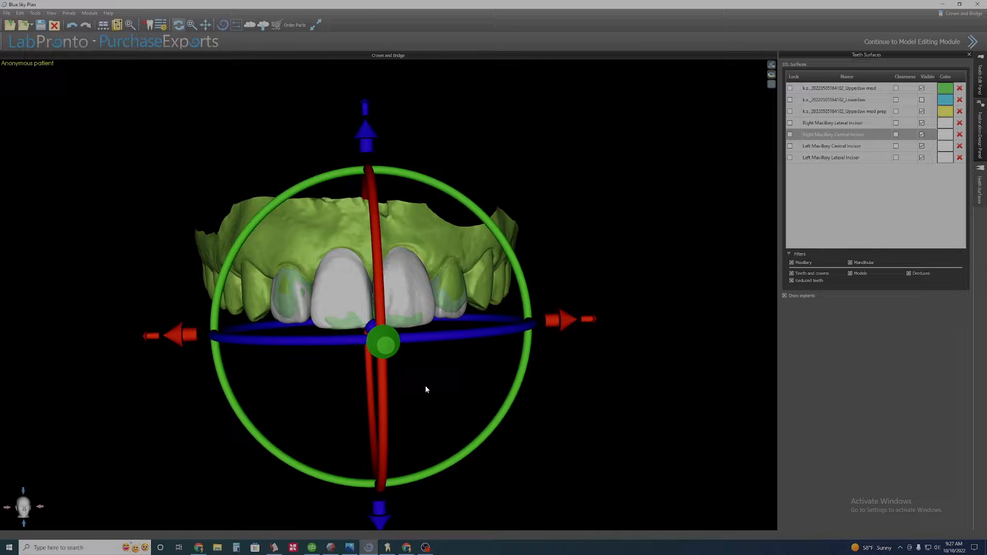
Smooth the incisal area of the right maxillary lateral incisor with the Smooth tool.
{"action": "left_click", "coordinate": [979, 79]}
{"action": "left_click", "coordinate": [870, 95]}
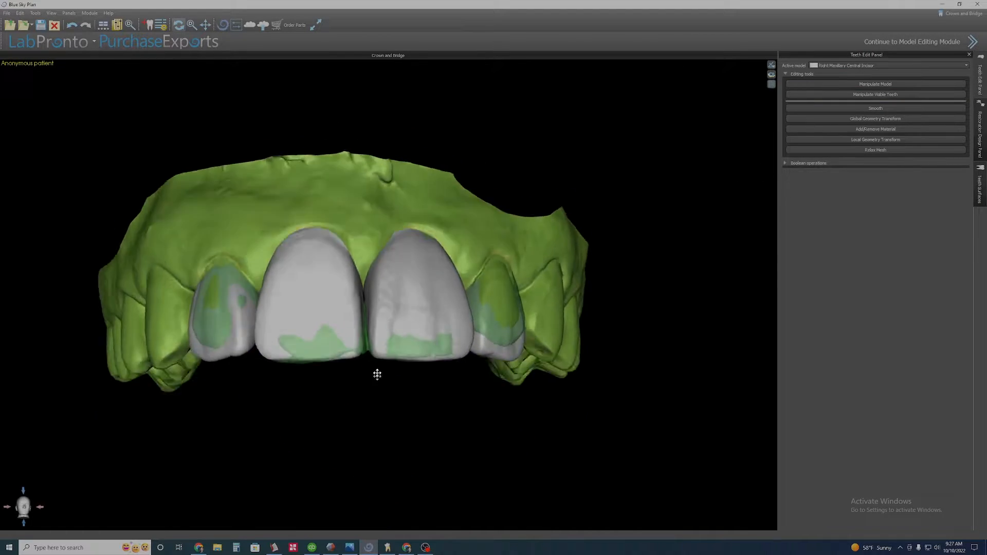
{"action": "left_click_drag", "start_coordinate": [377, 375], "coordinate": [376, 241]}
{"action": "middle_click_drag", "start_coordinate": [290, 433], "coordinate": [397, 351]}
{"action": "scroll", "coordinate": [381, 414], "scroll_direction": "up", "scroll_amount": 5}
{"action": "left_click_drag", "start_coordinate": [381, 413], "coordinate": [361, 381]}
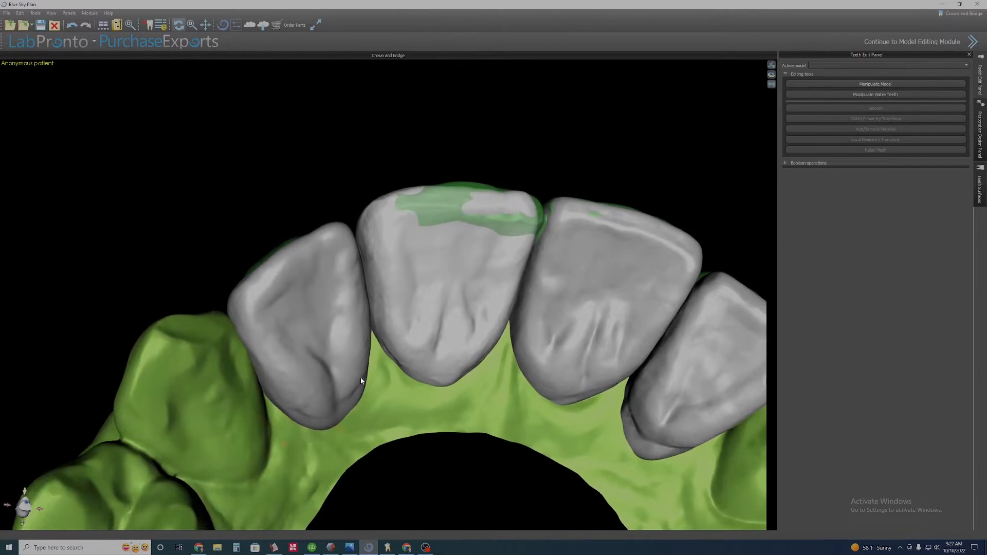
{"action": "left_click", "coordinate": [330, 302]}
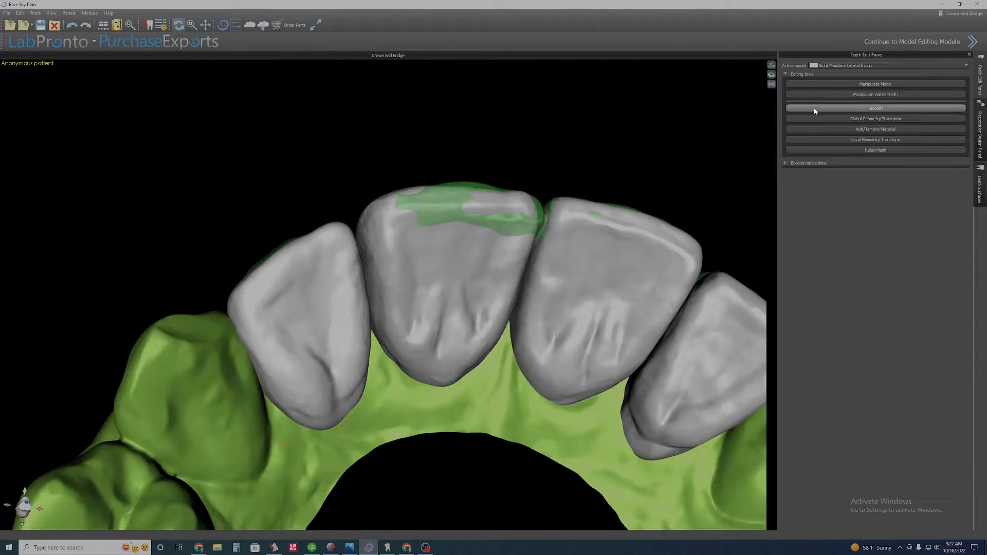
{"action": "left_click", "coordinate": [866, 109]}
{"action": "scroll", "coordinate": [339, 374], "scroll_direction": "down", "scroll_amount": 6, "text": "ctrl"}
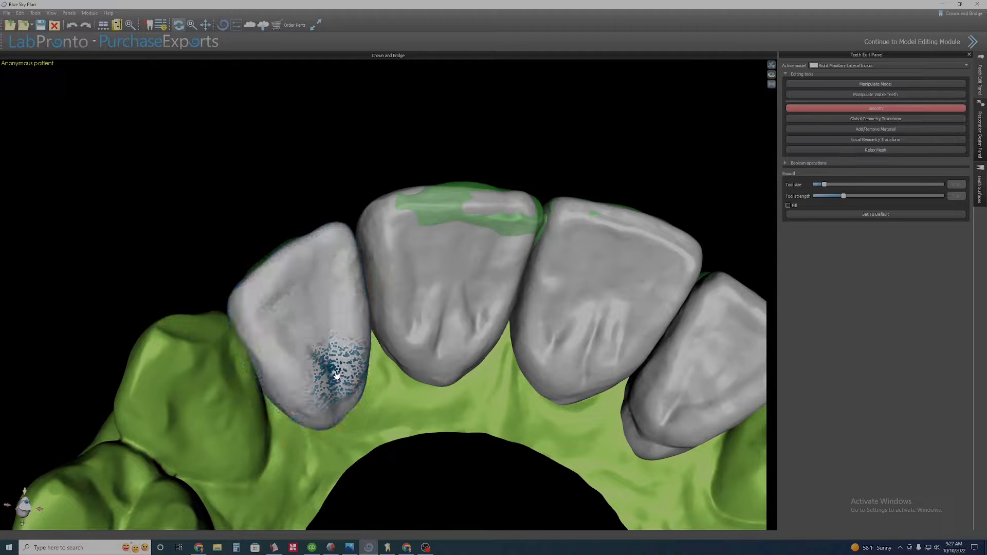
{"action": "scroll", "coordinate": [341, 393], "scroll_direction": "up", "scroll_amount": 2, "text": "ctrl"}
{"action": "mouse_move", "coordinate": [341, 387]}
{"action": "left_mouse_down"}
{"action": "mouse_move", "coordinate": [322, 365]}
{"action": "mouse_move", "coordinate": [311, 375]}
{"action": "mouse_move", "coordinate": [315, 386]}
{"action": "mouse_move", "coordinate": [329, 374]}
{"action": "left_mouse_up"}
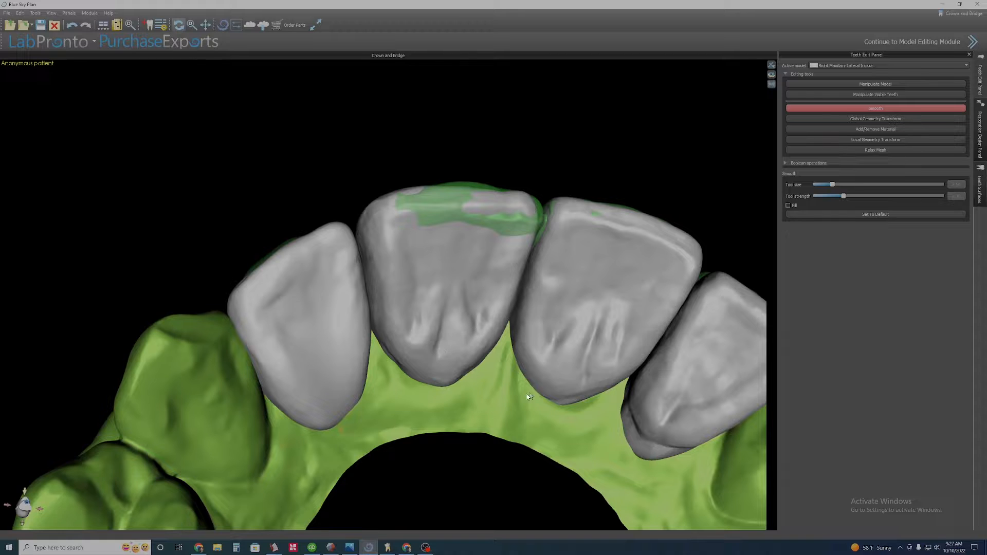
Reshape the right maxillary lateral incisor with Local Geometry Transform.
{"action": "left_click_drag", "start_coordinate": [530, 397], "coordinate": [466, 293]}
{"action": "left_click_drag", "start_coordinate": [399, 378], "coordinate": [597, 290]}
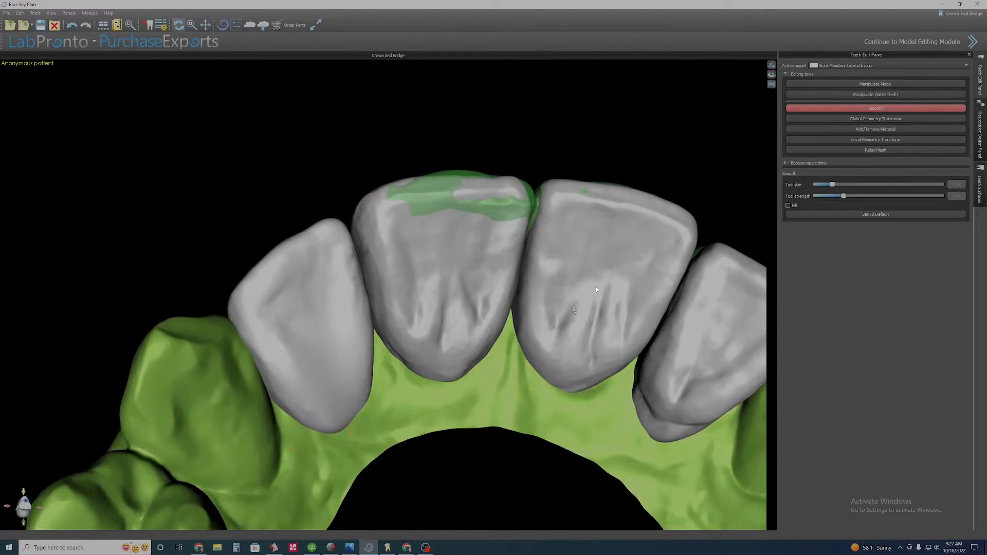
{"action": "left_click", "coordinate": [865, 140]}
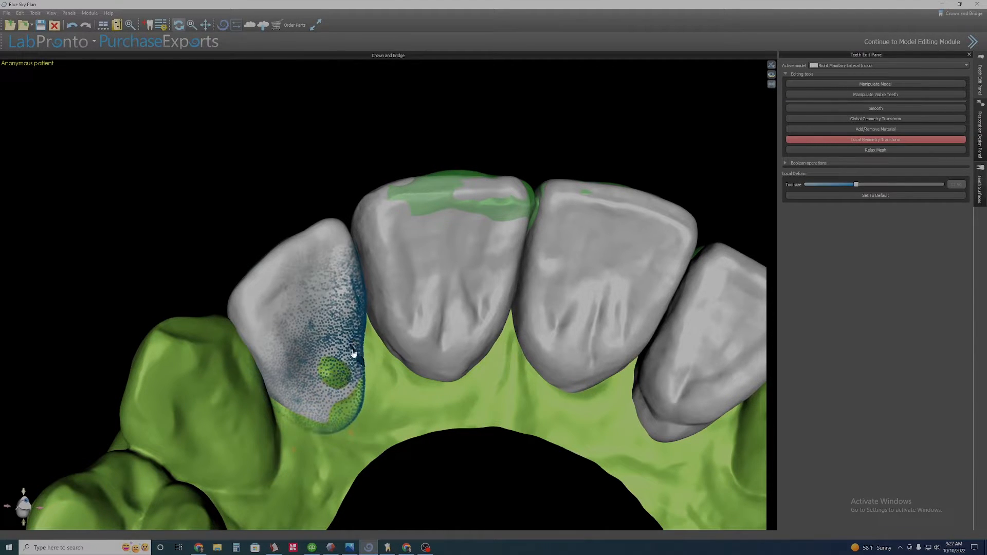
{"action": "right_click_drag", "start_coordinate": [353, 353], "coordinate": [303, 331]}
{"action": "scroll", "coordinate": [299, 331], "scroll_direction": "up", "scroll_amount": 4}
{"action": "middle_click_drag", "start_coordinate": [299, 331], "coordinate": [511, 368]}
{"action": "right_click_drag", "start_coordinate": [549, 393], "coordinate": [302, 401]}
{"action": "left_click", "coordinate": [390, 359]}
{"action": "right_click_drag", "start_coordinate": [412, 317], "coordinate": [436, 342]}
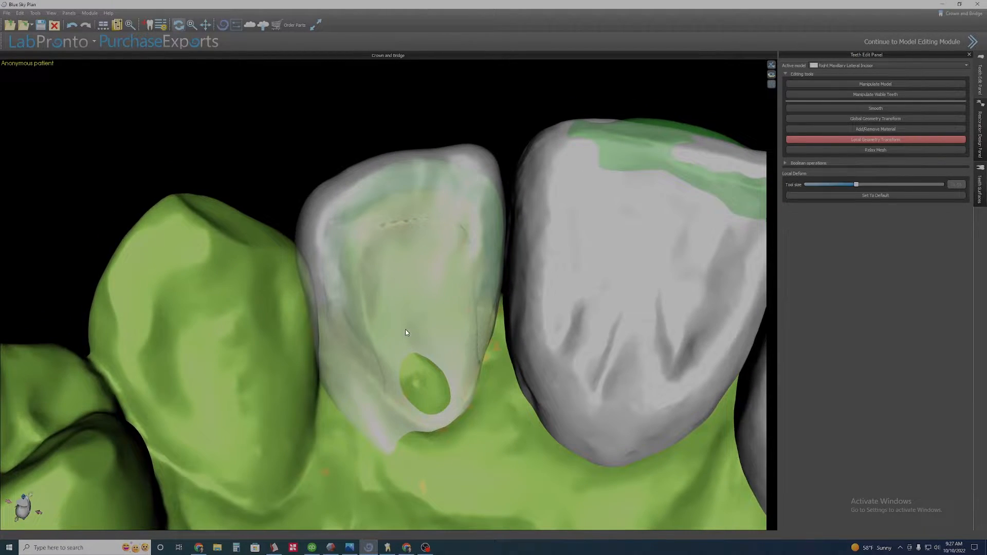
Review the reshaped lateral incisor from the front of the arch.
{"action": "right_click", "coordinate": [397, 326]}
{"action": "left_click", "coordinate": [412, 342]}
{"action": "scroll", "coordinate": [403, 253], "scroll_direction": "down", "scroll_amount": 4}
{"action": "right_click_drag", "start_coordinate": [404, 256], "coordinate": [386, 509]}
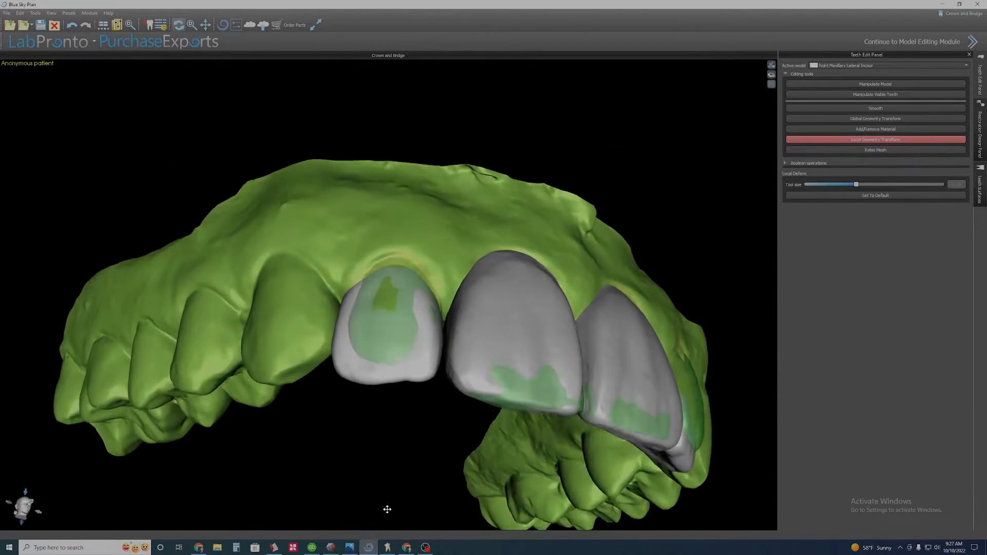
{"action": "right_click_drag", "start_coordinate": [308, 205], "coordinate": [357, 405]}
{"action": "scroll", "coordinate": [429, 421], "scroll_direction": "down", "scroll_amount": 5}
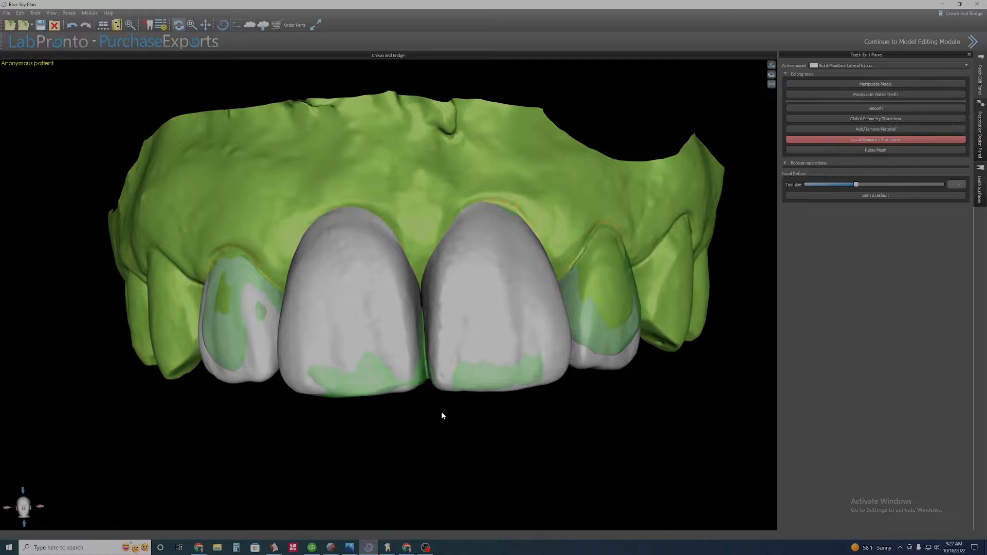
{"action": "right_click_drag", "start_coordinate": [370, 367], "coordinate": [376, 361]}
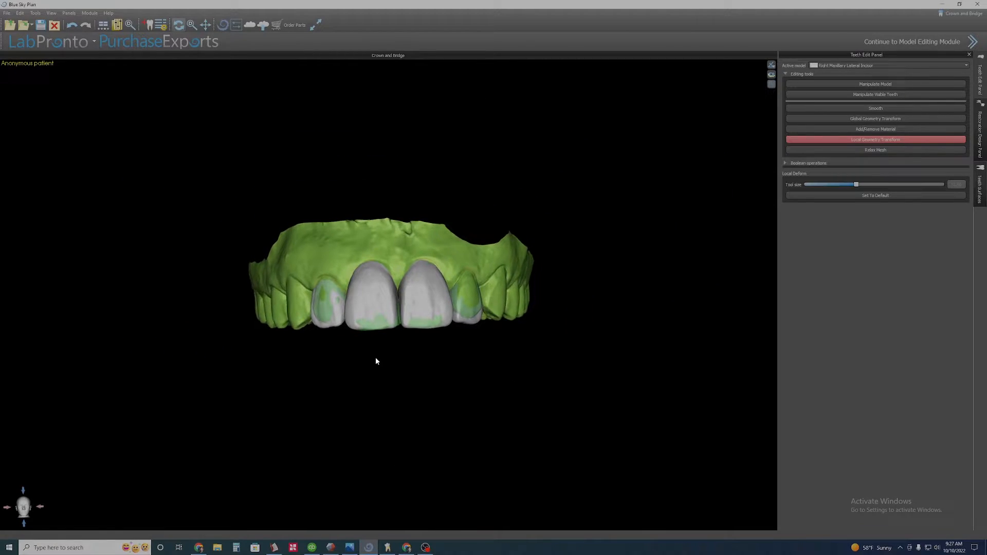
Toggle the visibility of the lateral incisors and the upper jaw scan in the surfaces list.
{"action": "left_click", "coordinate": [981, 180]}
{"action": "left_click", "coordinate": [922, 158]}
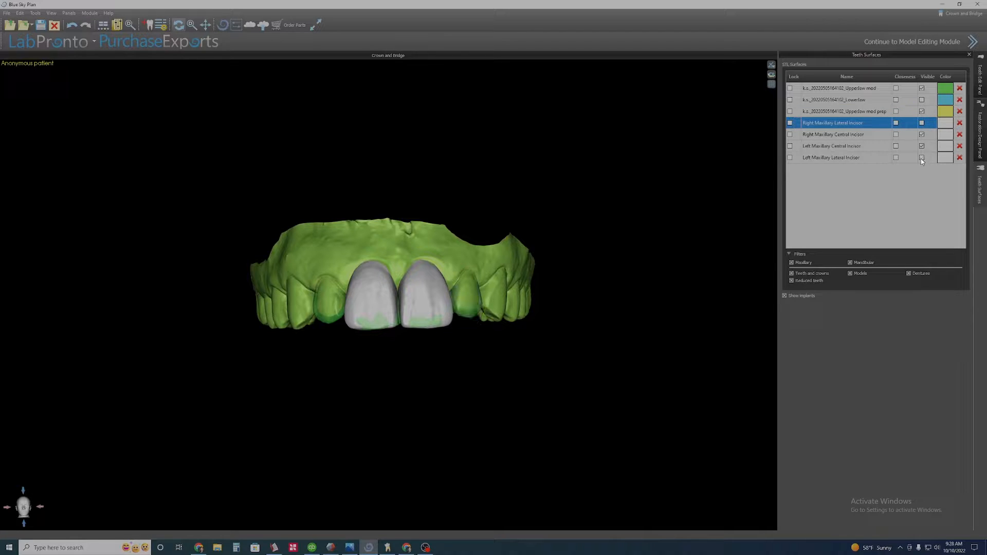
{"action": "right_click_drag", "start_coordinate": [390, 359], "coordinate": [396, 367]}
{"action": "right_click", "coordinate": [409, 231]}
{"action": "left_click", "coordinate": [425, 248]}
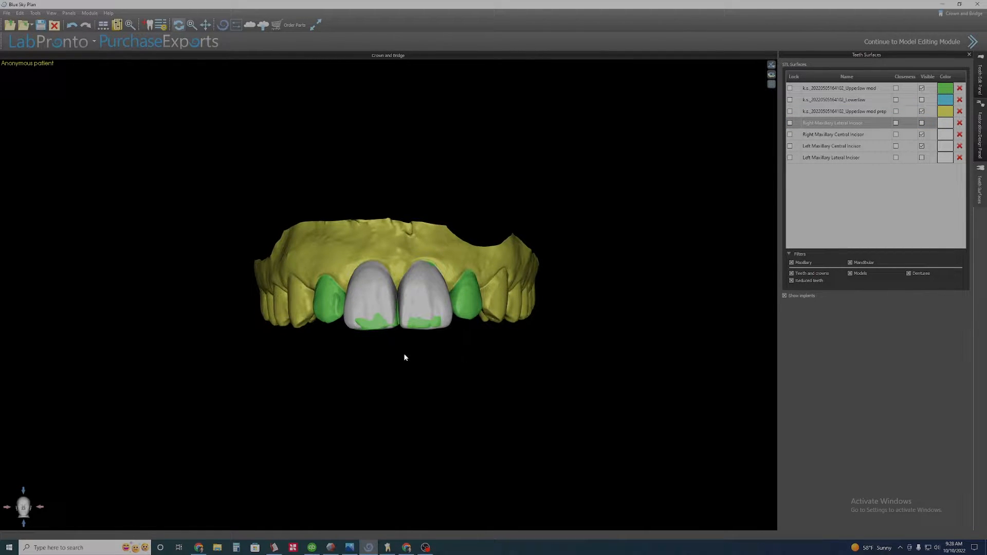
{"action": "left_click", "coordinate": [921, 88]}
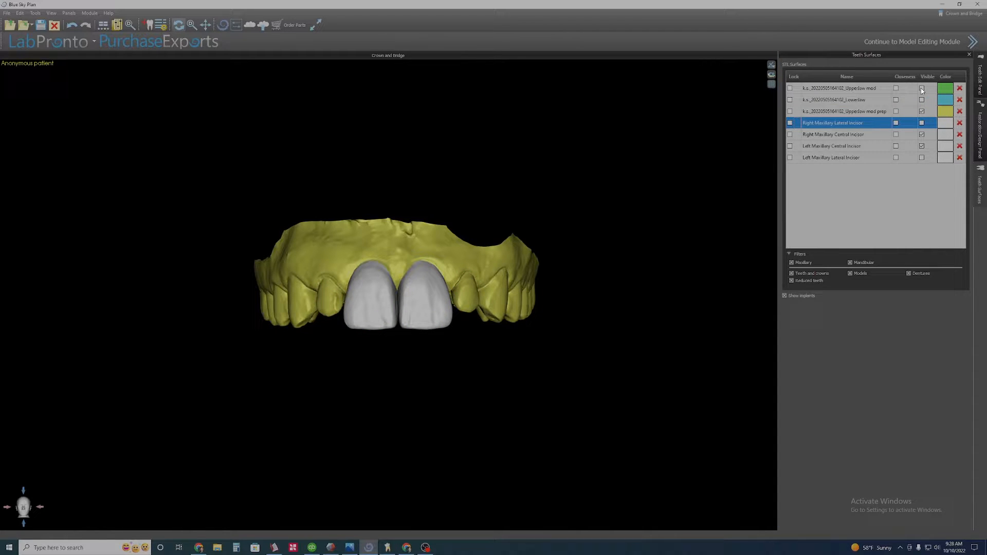
{"action": "left_click", "coordinate": [922, 89]}
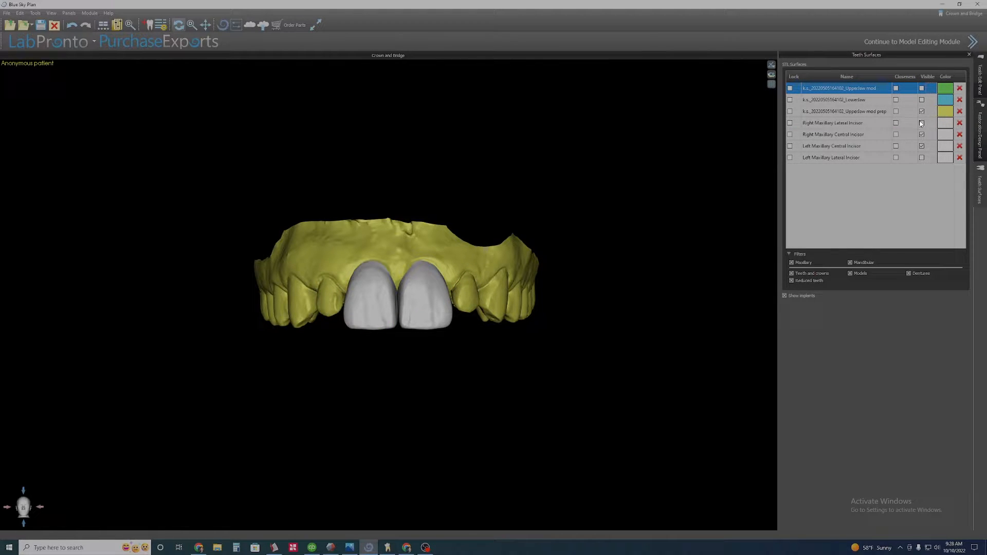
{"action": "left_click", "coordinate": [981, 83]}
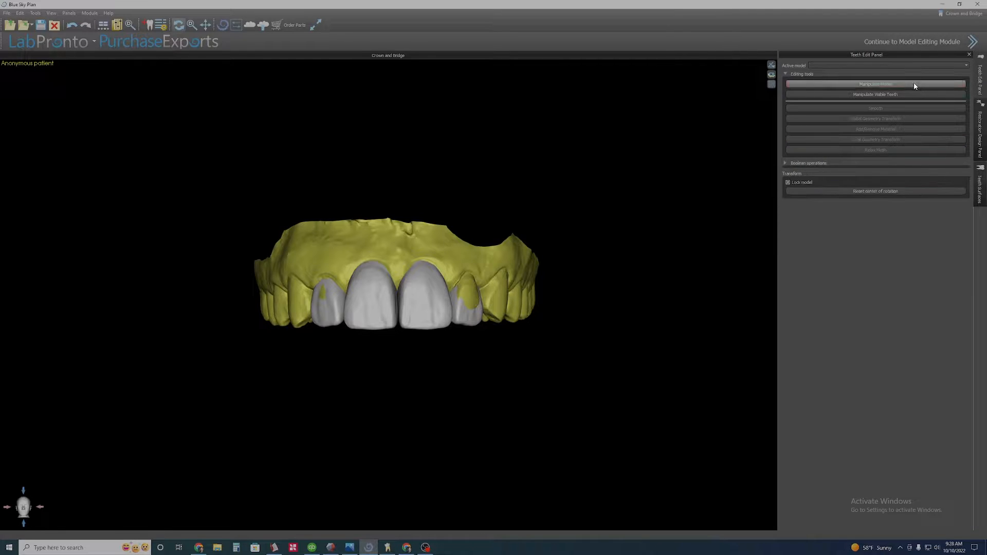
{"action": "left_click", "coordinate": [882, 95]}
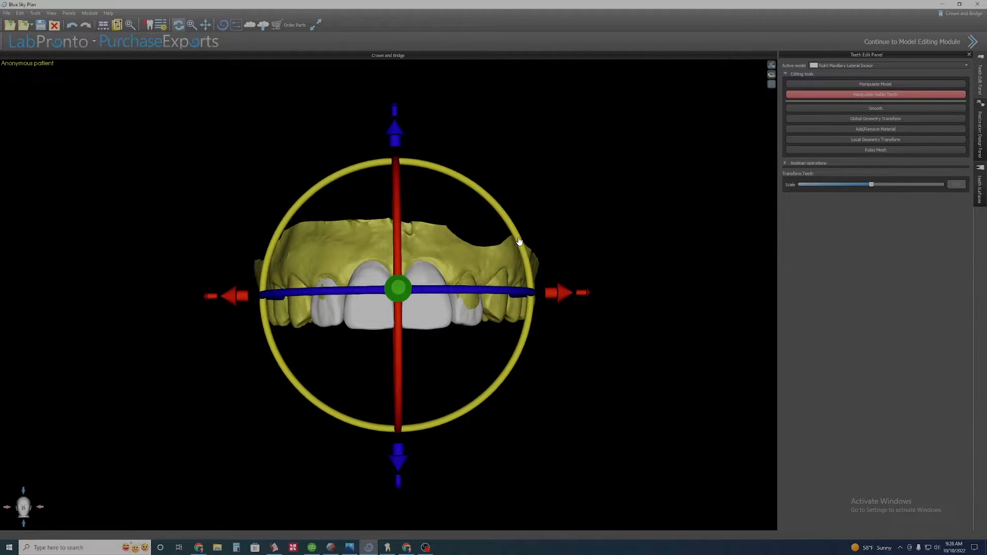
{"action": "left_click", "coordinate": [875, 94]}
{"action": "scroll", "coordinate": [433, 162], "scroll_direction": "up", "scroll_amount": 2}
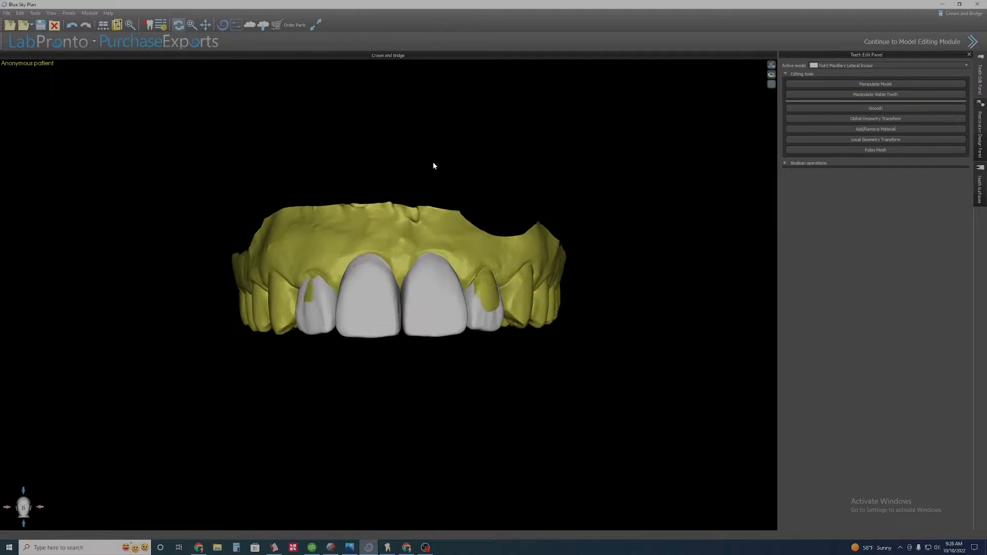
{"action": "middle_click_drag", "start_coordinate": [432, 162], "coordinate": [405, 170]}
Hide both lateral incisors and show the upper jaw scan to inspect the central incisors.
{"action": "left_click", "coordinate": [980, 188]}
{"action": "left_click", "coordinate": [921, 122]}
{"action": "left_click", "coordinate": [922, 158]}
{"action": "scroll", "coordinate": [357, 198], "scroll_direction": "down", "scroll_amount": 4}
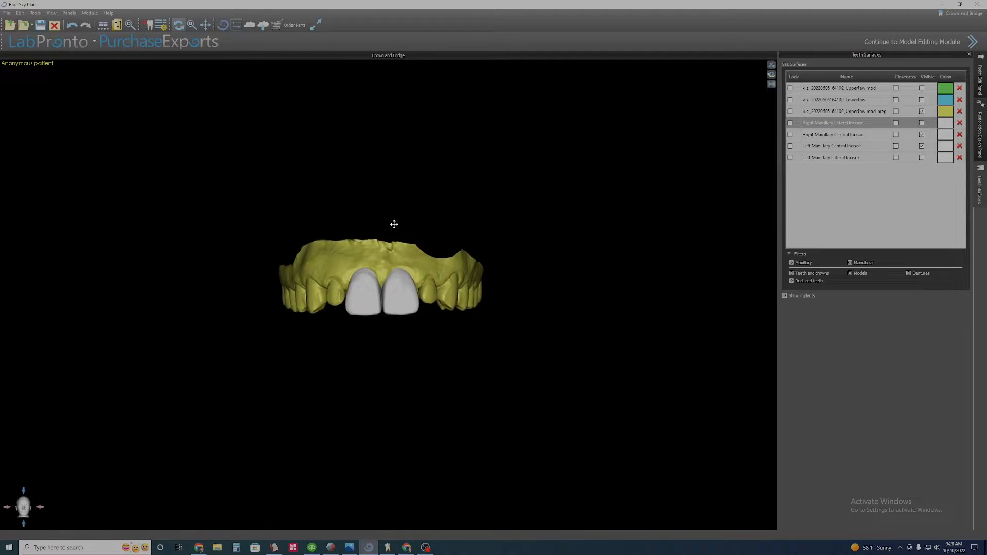
{"action": "middle_click_drag", "start_coordinate": [394, 224], "coordinate": [404, 227]}
{"action": "scroll", "coordinate": [412, 234], "scroll_direction": "up", "scroll_amount": 1}
{"action": "left_click", "coordinate": [921, 88]}
{"action": "scroll", "coordinate": [482, 334], "scroll_direction": "up", "scroll_amount": 4}
{"action": "left_click_drag", "start_coordinate": [393, 357], "coordinate": [366, 371]}
{"action": "scroll", "coordinate": [366, 372], "scroll_direction": "down", "scroll_amount": 1}
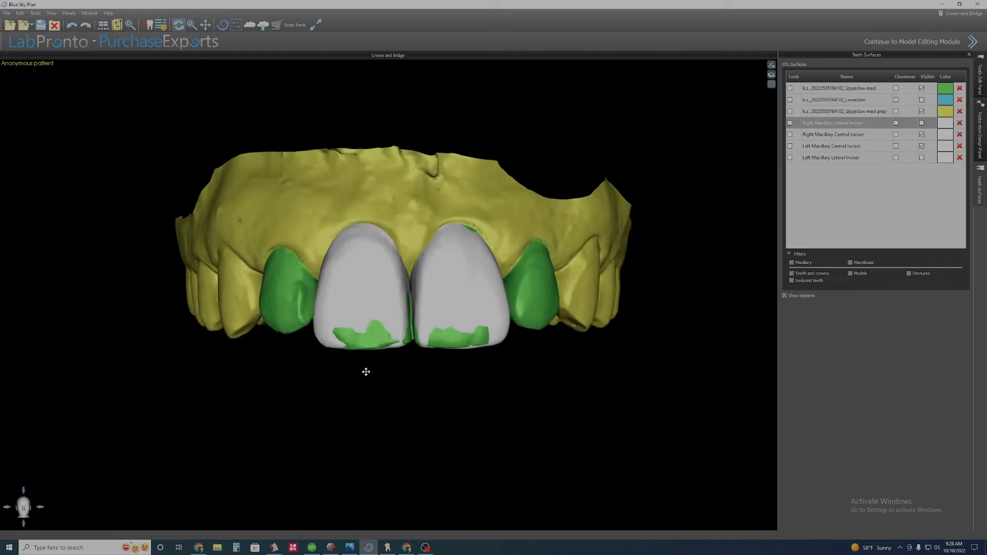
{"action": "scroll", "coordinate": [376, 368], "scroll_direction": "down", "scroll_amount": 1}
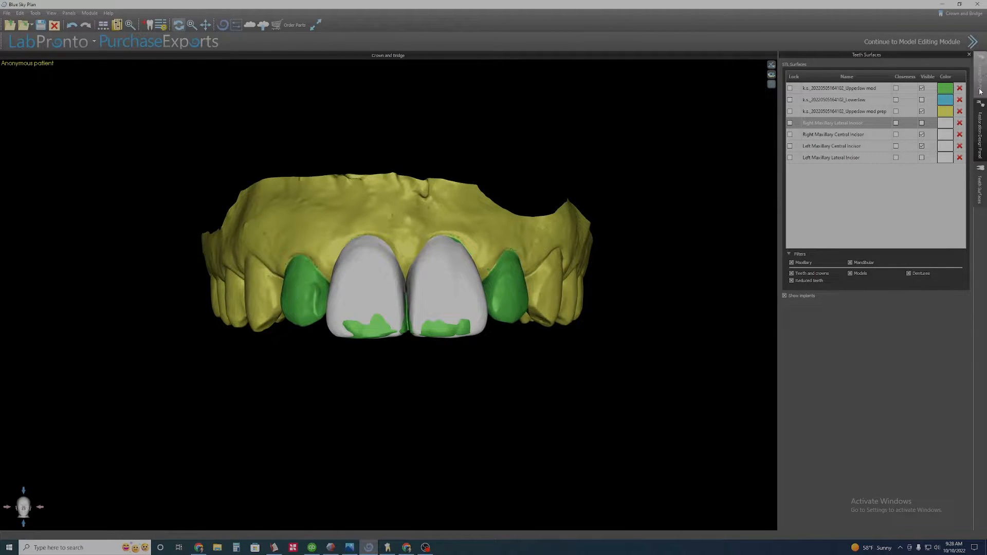
Show both lateral incisors again and briefly toggle Manipulate Visible Teeth on and off.
{"action": "left_click", "coordinate": [921, 123]}
{"action": "left_click", "coordinate": [922, 158]}
{"action": "scroll", "coordinate": [416, 348], "scroll_direction": "down", "scroll_amount": 3}
{"action": "middle_click_drag", "start_coordinate": [413, 349], "coordinate": [418, 349]}
{"action": "left_click", "coordinate": [981, 87]}
{"action": "left_click", "coordinate": [875, 95]}
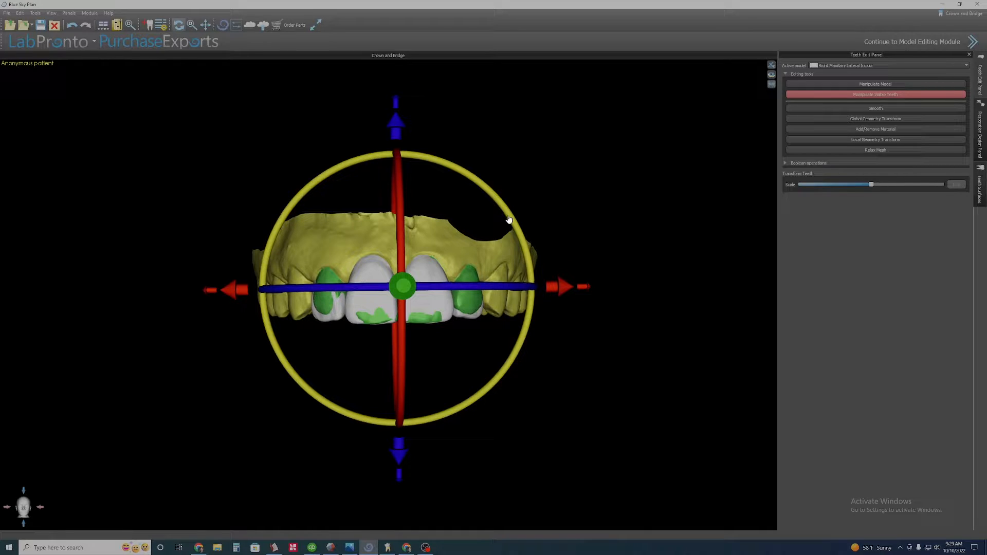
{"action": "left_click_drag", "start_coordinate": [363, 386], "coordinate": [357, 379]}
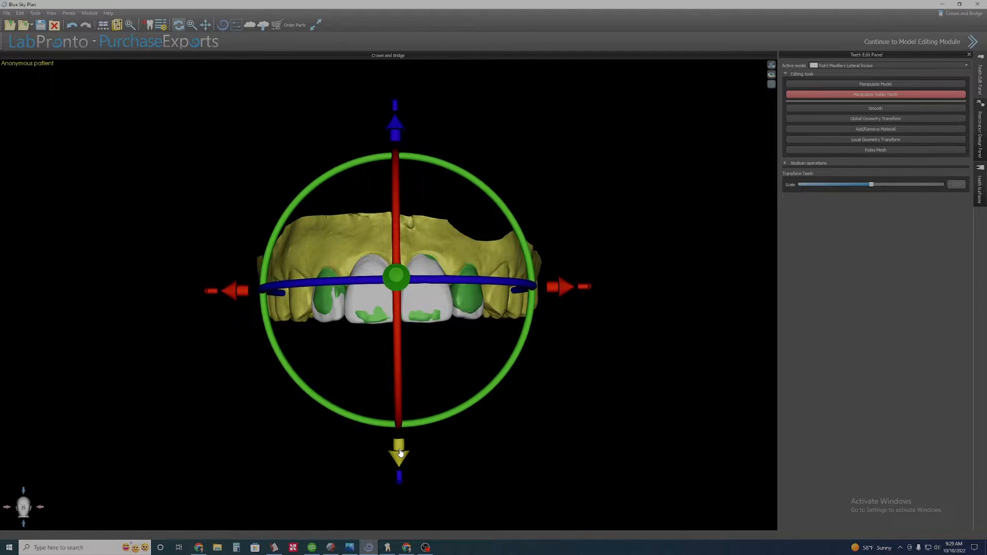
{"action": "scroll", "coordinate": [367, 381], "scroll_direction": "up", "scroll_amount": 2}
{"action": "left_click", "coordinate": [920, 95]}
{"action": "left_click", "coordinate": [980, 131]}
Hide the upper jaw scan and view the finished incisor set from the front.
{"action": "left_click", "coordinate": [980, 186]}
{"action": "left_click", "coordinate": [921, 88]}
{"action": "scroll", "coordinate": [410, 377], "scroll_direction": "down", "scroll_amount": 1}
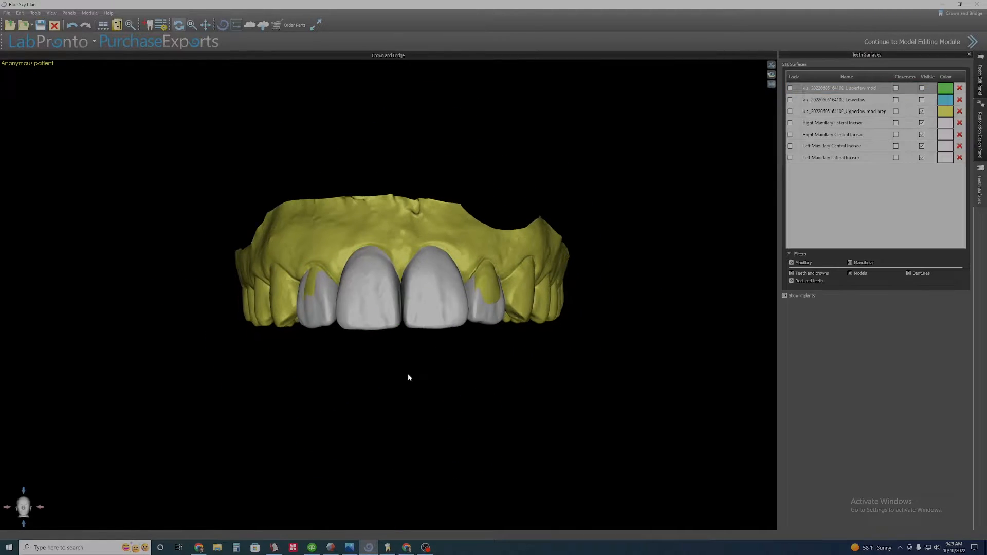
{"action": "scroll", "coordinate": [409, 377], "scroll_direction": "down", "scroll_amount": 2}
{"action": "scroll", "coordinate": [345, 416], "scroll_direction": "up", "scroll_amount": 4}
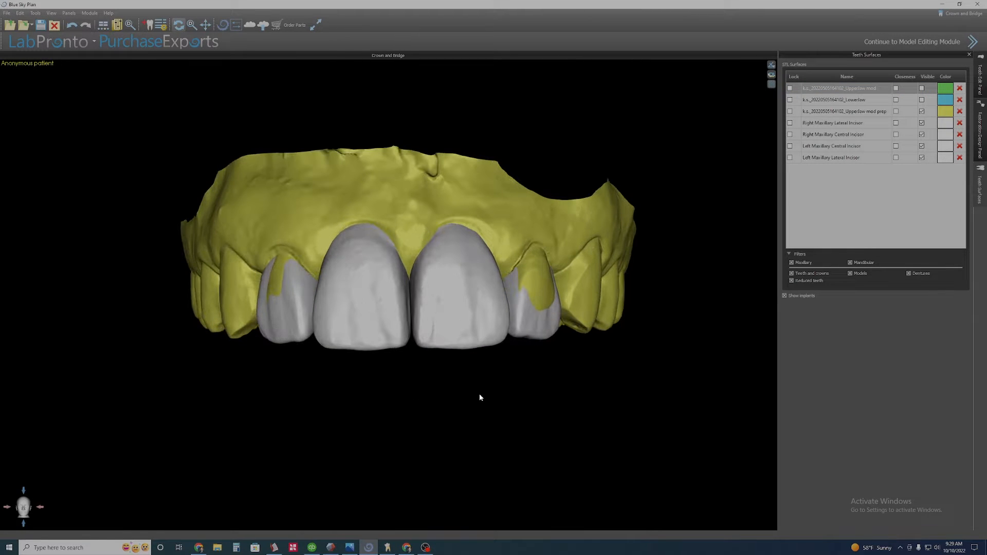
Show the upper jaw model scan and orbit around the incisors to inspect their incisal edges against it.
{"action": "mouse_move", "coordinate": [479, 393]}
{"action": "left_mouse_down"}
{"action": "mouse_move", "coordinate": [475, 334]}
{"action": "mouse_move", "coordinate": [468, 391]}
{"action": "left_mouse_up"}
{"action": "left_click", "coordinate": [922, 88]}
{"action": "left_click_drag", "start_coordinate": [437, 329], "coordinate": [411, 149]}
{"action": "scroll", "coordinate": [553, 154], "scroll_direction": "up", "scroll_amount": 5}
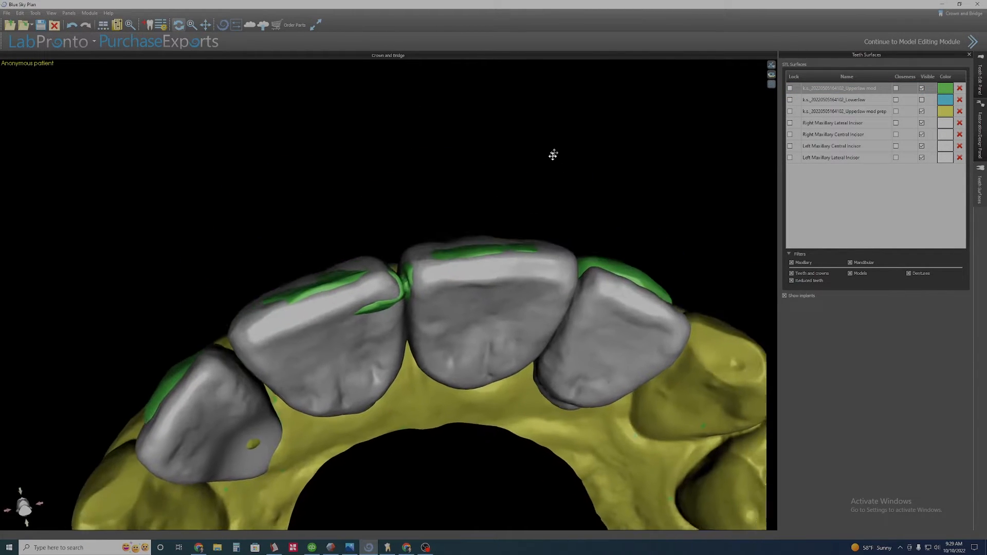
{"action": "left_click_drag", "start_coordinate": [341, 196], "coordinate": [350, 119]}
{"action": "left_click_drag", "start_coordinate": [509, 154], "coordinate": [506, 191]}
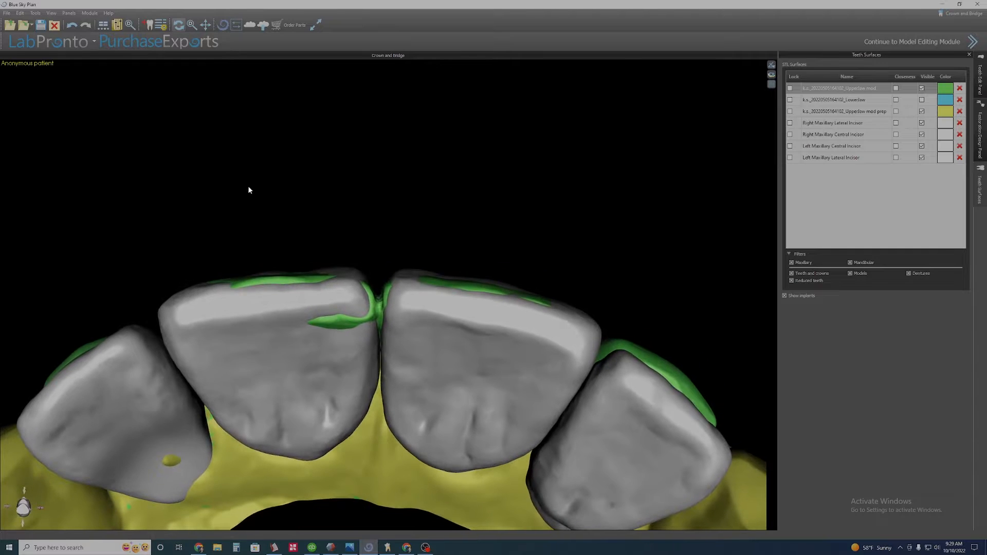
{"action": "left_click_drag", "start_coordinate": [309, 186], "coordinate": [318, 242]}
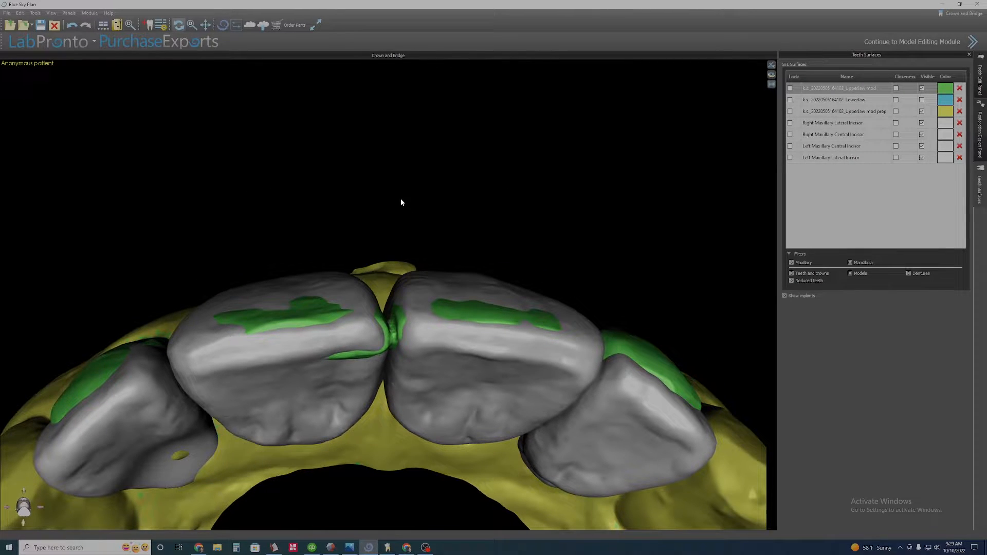
{"action": "left_click_drag", "start_coordinate": [401, 202], "coordinate": [478, 489]}
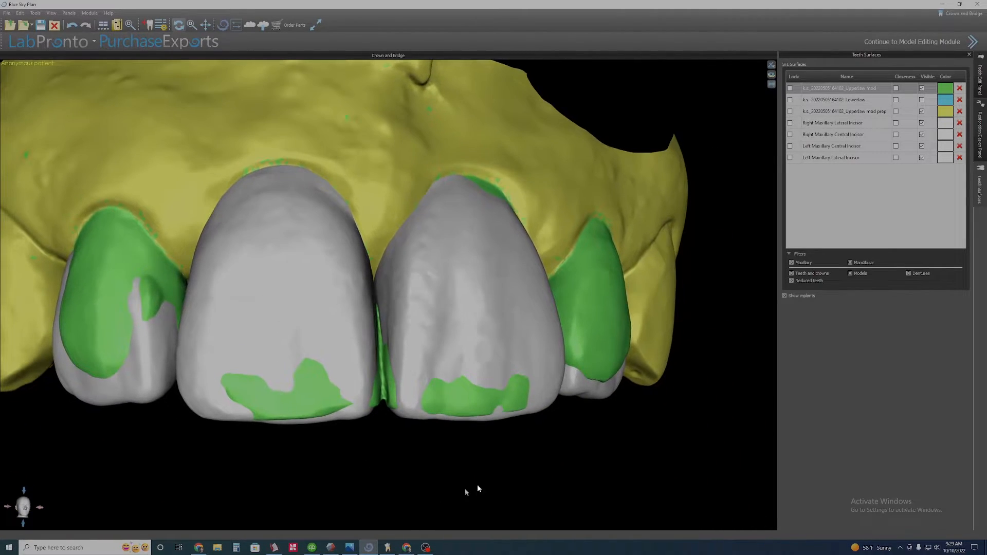
{"action": "left_click_drag", "start_coordinate": [660, 382], "coordinate": [578, 363]}
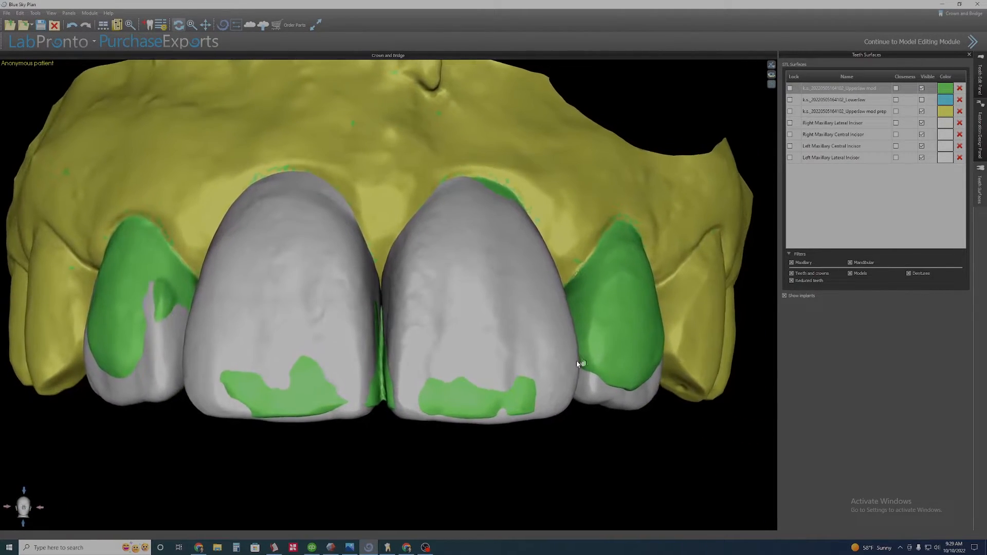
Hide the upper jaw model scan and zoom in to inspect the contact between the two central incisors.
{"action": "left_click", "coordinate": [921, 88]}
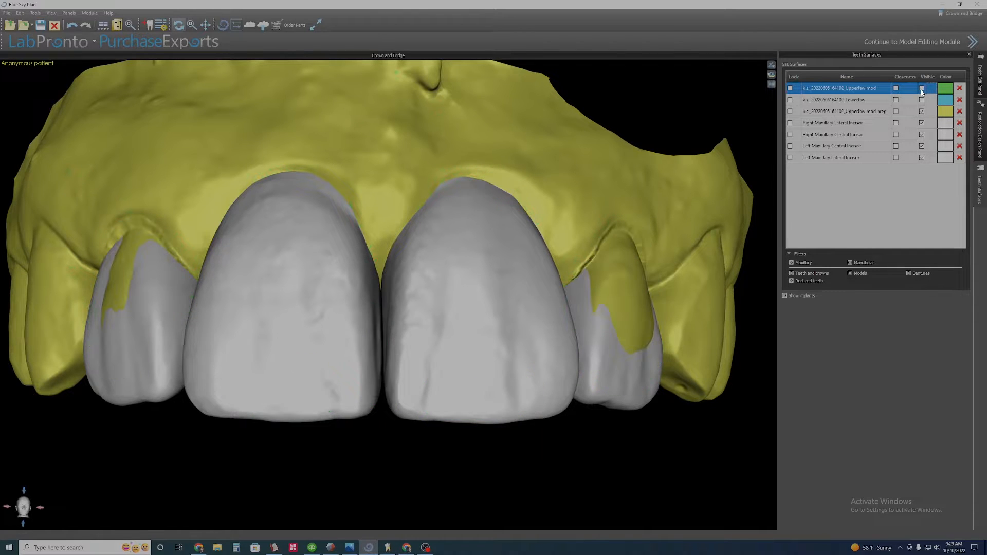
{"action": "left_click", "coordinate": [922, 88]}
{"action": "left_click", "coordinate": [922, 88]}
{"action": "left_click_drag", "start_coordinate": [324, 450], "coordinate": [321, 352]}
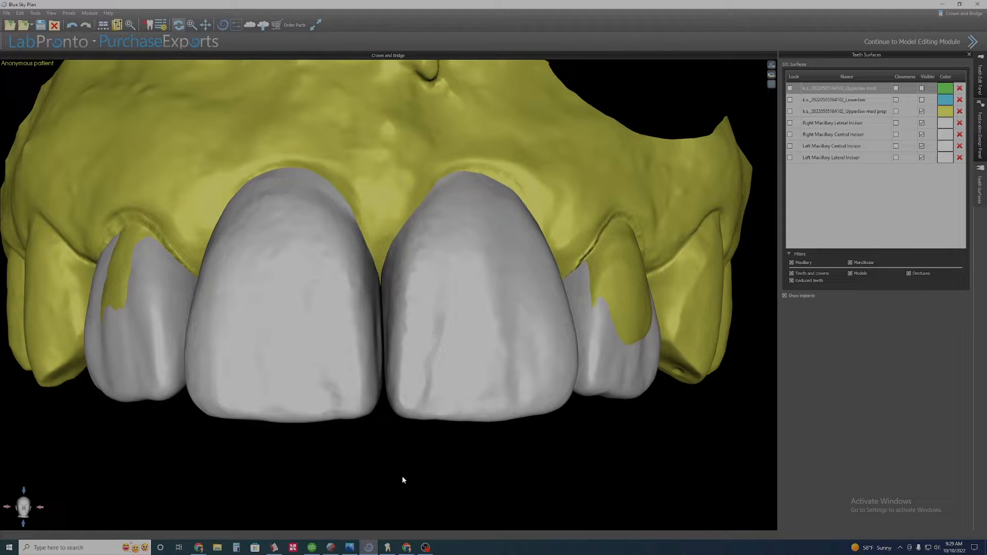
{"action": "mouse_move", "coordinate": [402, 477]}
{"action": "left_mouse_down"}
{"action": "mouse_move", "coordinate": [416, 463]}
{"action": "mouse_move", "coordinate": [403, 468]}
{"action": "left_mouse_up"}
{"action": "scroll", "coordinate": [397, 429], "scroll_direction": "up", "scroll_amount": 5}
{"action": "middle_click_drag", "start_coordinate": [383, 399], "coordinate": [398, 345]}
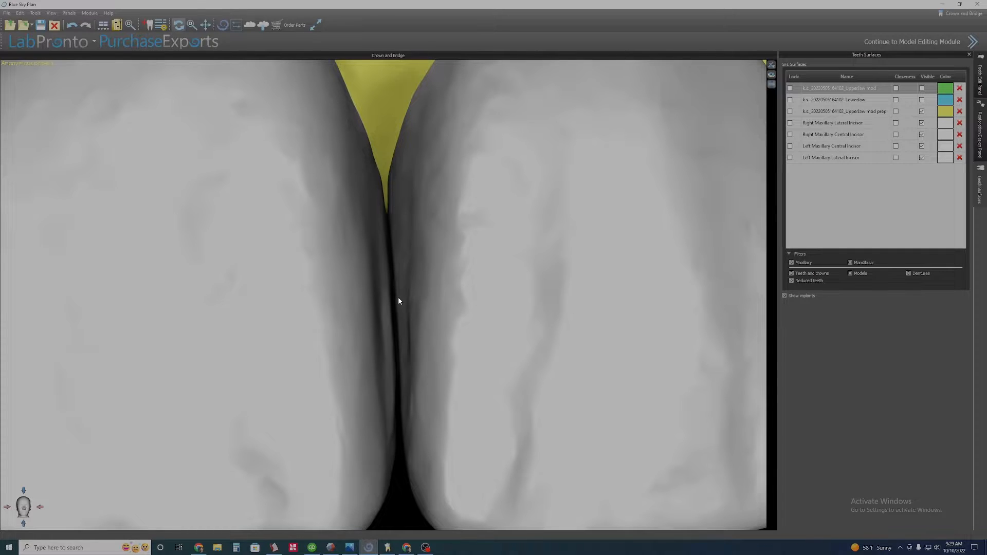
{"action": "scroll", "coordinate": [398, 300], "scroll_direction": "down", "scroll_amount": 5}
{"action": "mouse_move", "coordinate": [412, 460]}
{"action": "left_mouse_down"}
{"action": "mouse_move", "coordinate": [397, 171]}
{"action": "mouse_move", "coordinate": [383, 185]}
{"action": "left_mouse_up"}
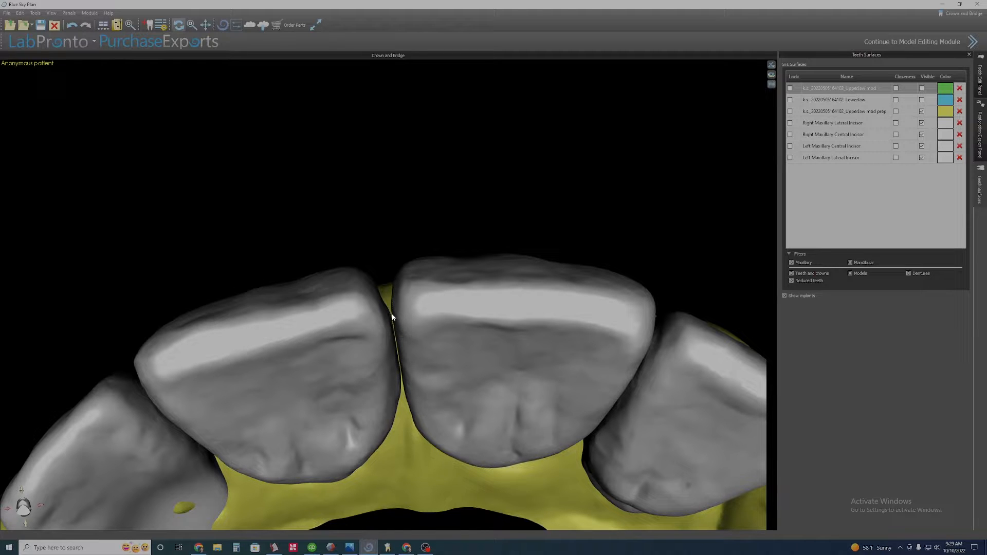
{"action": "left_click_drag", "start_coordinate": [392, 137], "coordinate": [498, 428]}
{"action": "left_click_drag", "start_coordinate": [405, 442], "coordinate": [418, 445]}
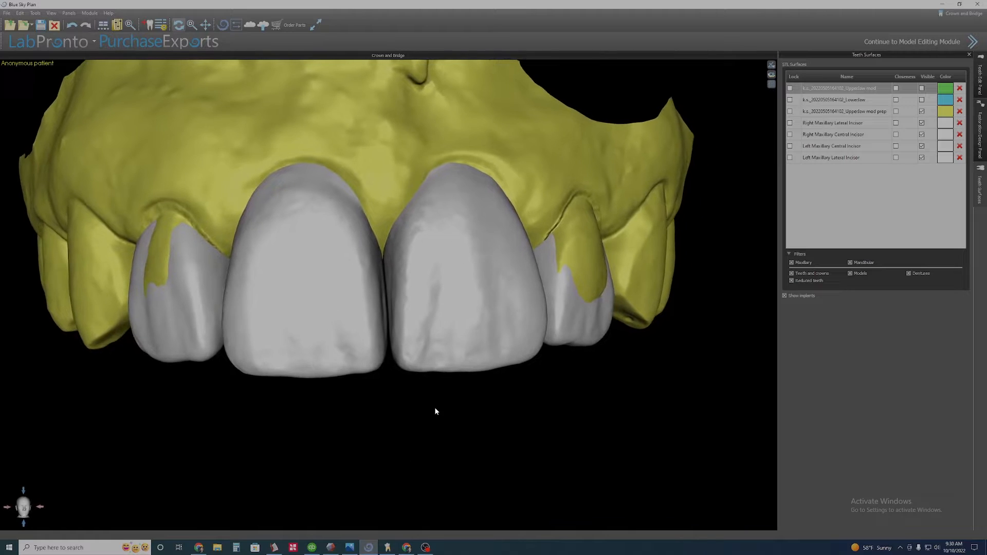
{"action": "scroll", "coordinate": [435, 409], "scroll_direction": "up", "scroll_amount": 2}
{"action": "middle_click_drag", "start_coordinate": [308, 425], "coordinate": [330, 434]}
{"action": "left_click_drag", "start_coordinate": [529, 421], "coordinate": [376, 443]}
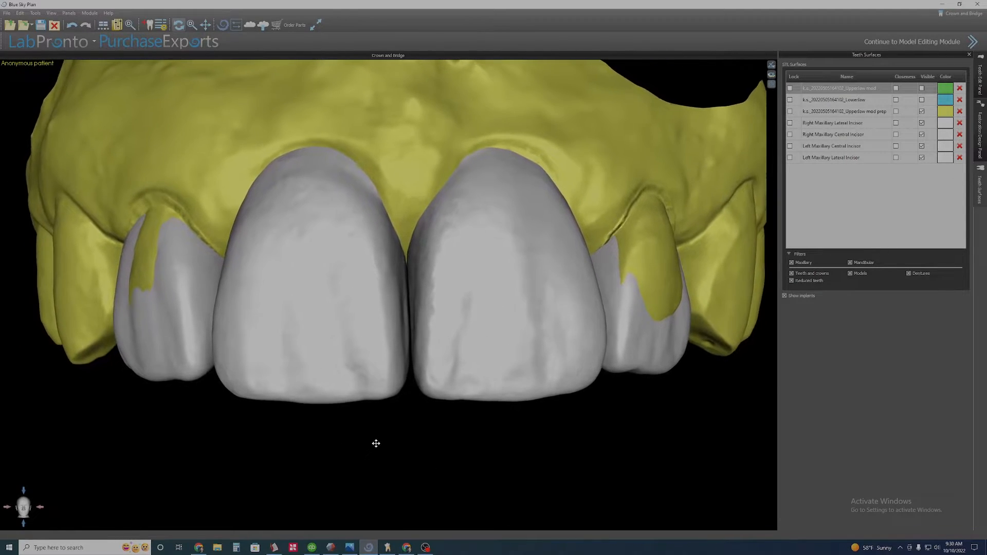
Open the Teeth Edit Panel and activate Manipulate Model on the right central incisor.
{"action": "left_click", "coordinate": [979, 135]}
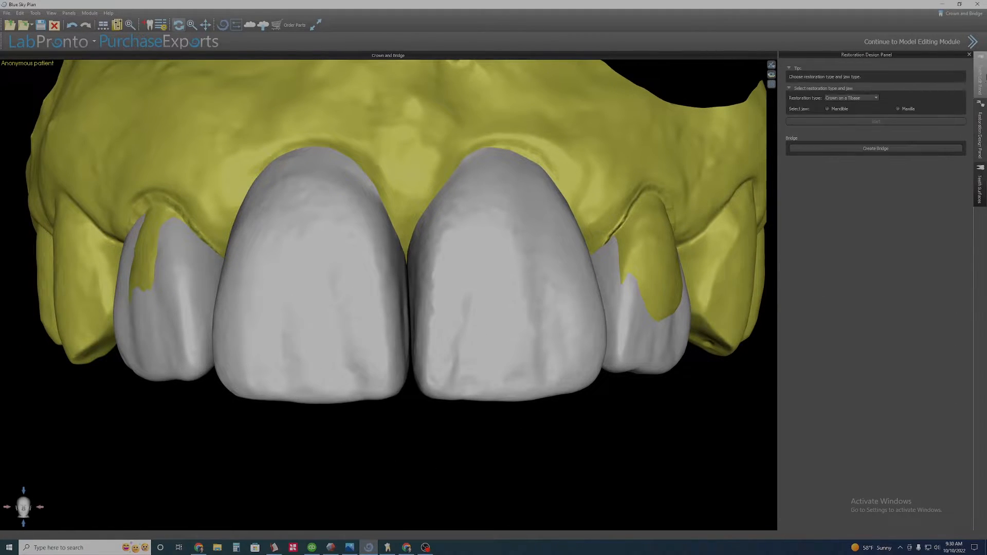
{"action": "left_click", "coordinate": [980, 82]}
{"action": "left_click", "coordinate": [879, 86]}
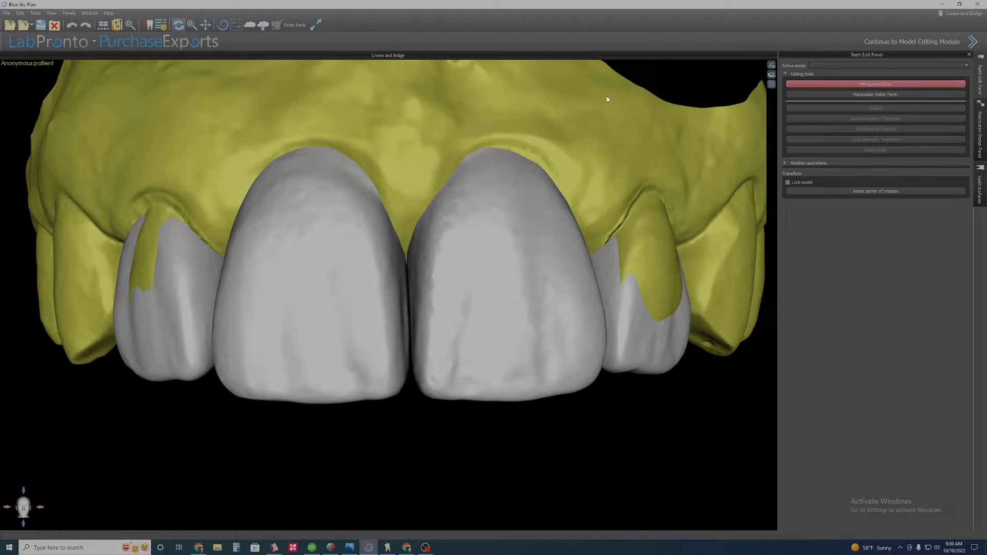
{"action": "left_click", "coordinate": [321, 217]}
{"action": "scroll", "coordinate": [320, 228], "scroll_direction": "down", "scroll_amount": 2}
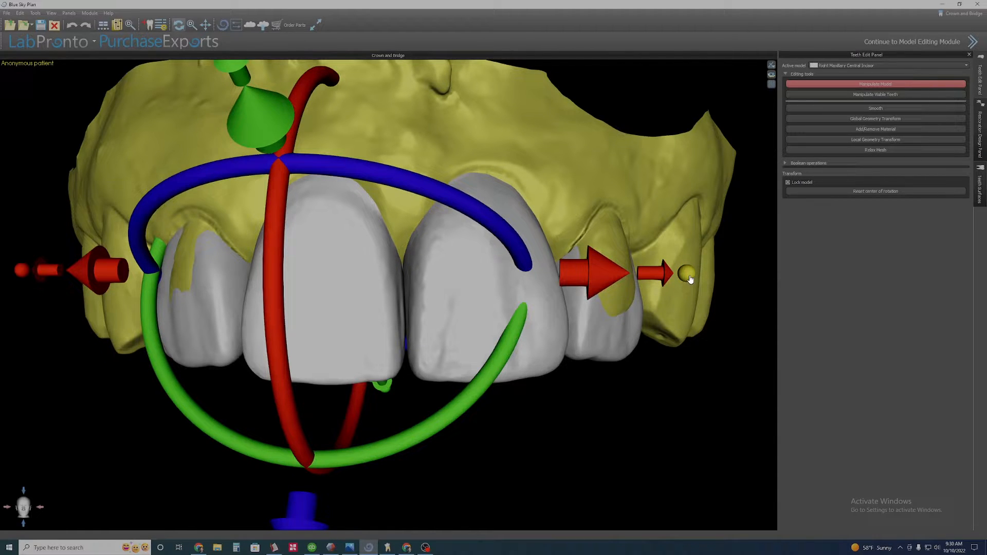
{"action": "mouse_move", "coordinate": [688, 277]}
{"action": "left_mouse_down"}
{"action": "mouse_move", "coordinate": [701, 274]}
{"action": "mouse_move", "coordinate": [679, 274]}
{"action": "mouse_move", "coordinate": [693, 275]}
{"action": "left_mouse_up"}
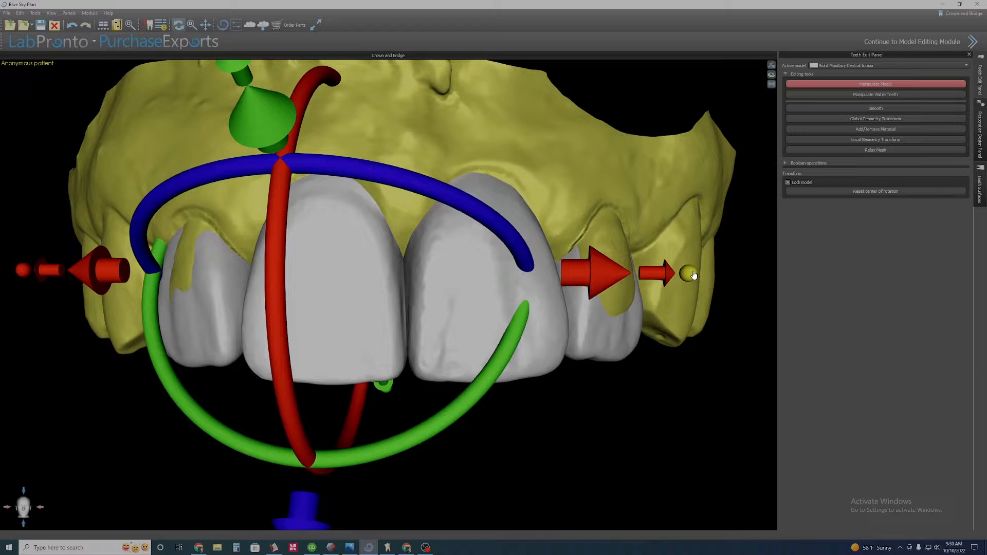
Select the left central incisor and exit Manipulate Model.
{"action": "left_click", "coordinate": [869, 84]}
{"action": "left_click", "coordinate": [869, 84]}
{"action": "left_click", "coordinate": [488, 288]}
{"action": "scroll", "coordinate": [412, 459], "scroll_direction": "down", "scroll_amount": 3}
{"action": "left_click_drag", "start_coordinate": [414, 455], "coordinate": [601, 359]}
{"action": "left_click", "coordinate": [868, 84]}
{"action": "left_click_drag", "start_coordinate": [31, 288], "coordinate": [272, 304]}
{"action": "scroll", "coordinate": [370, 352], "scroll_direction": "up", "scroll_amount": 3}
{"action": "middle_click_drag", "start_coordinate": [423, 415], "coordinate": [407, 411]}
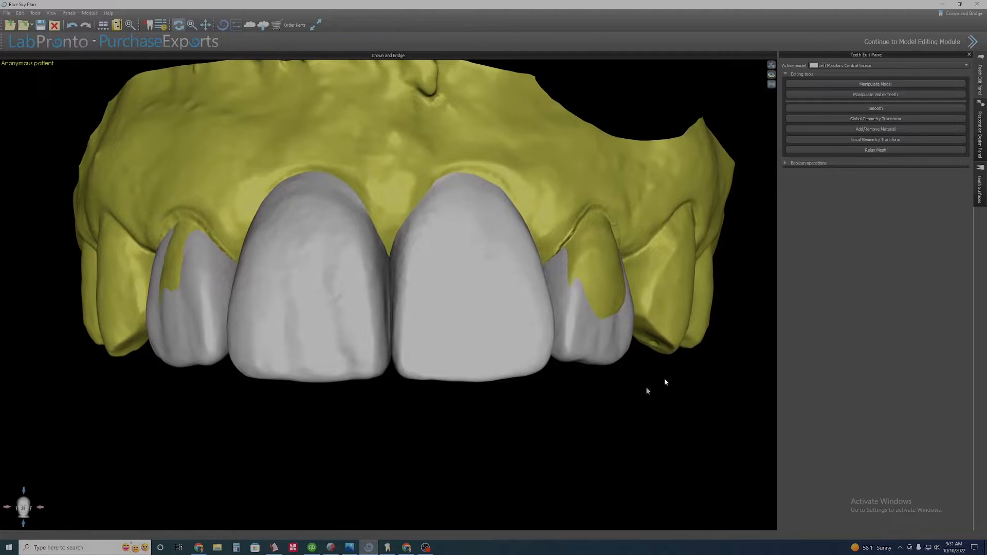
Select the left central incisor and activate the Smooth tool.
{"action": "left_click_drag", "start_coordinate": [708, 310], "coordinate": [658, 324]}
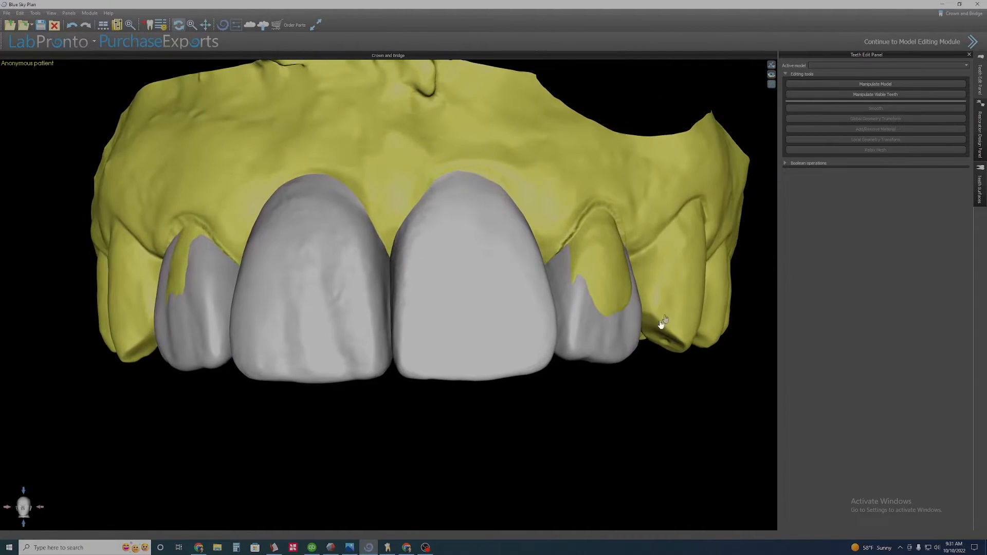
{"action": "scroll", "coordinate": [616, 339], "scroll_direction": "down", "scroll_amount": 2}
{"action": "left_click_drag", "start_coordinate": [548, 360], "coordinate": [520, 394]}
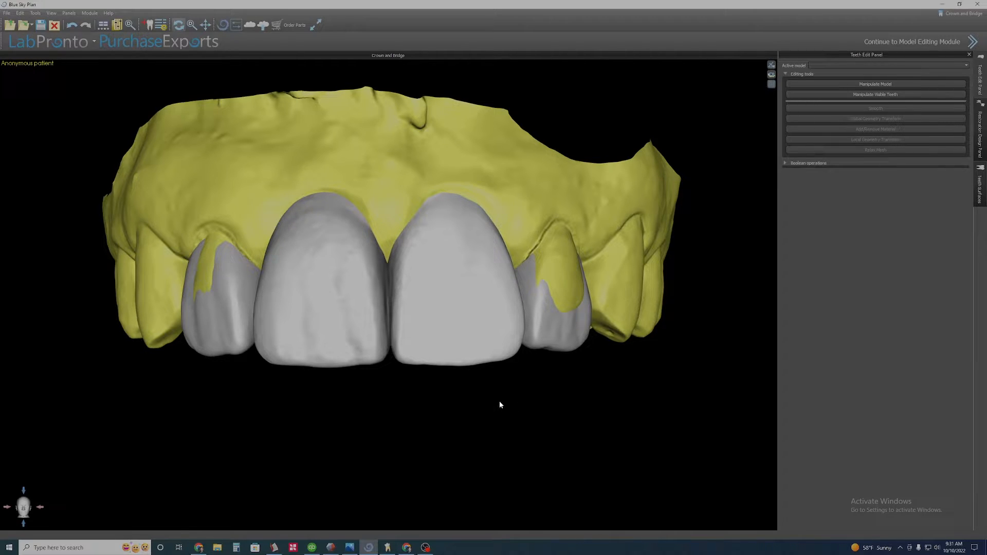
{"action": "scroll", "coordinate": [398, 409], "scroll_direction": "down", "scroll_amount": 1}
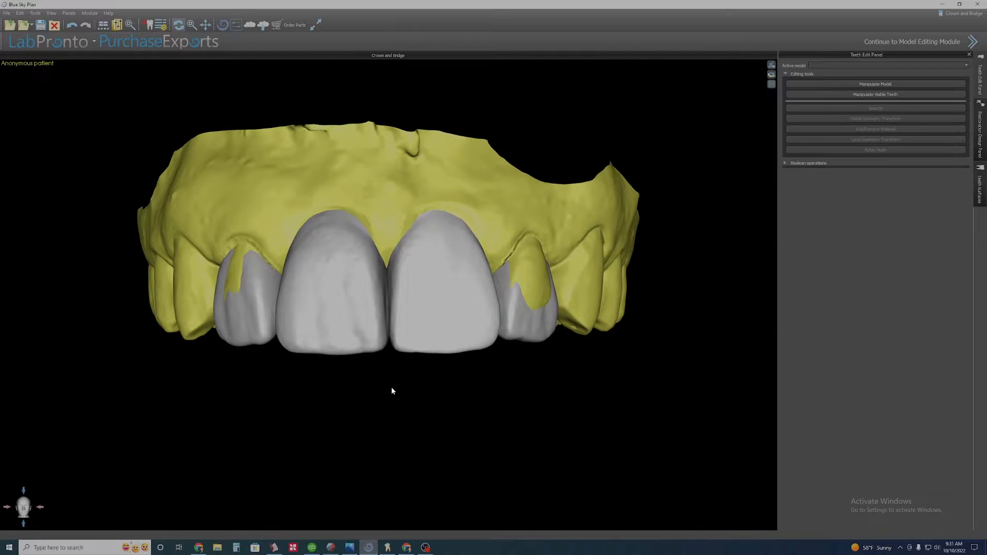
{"action": "scroll", "coordinate": [392, 388], "scroll_direction": "up", "scroll_amount": 1}
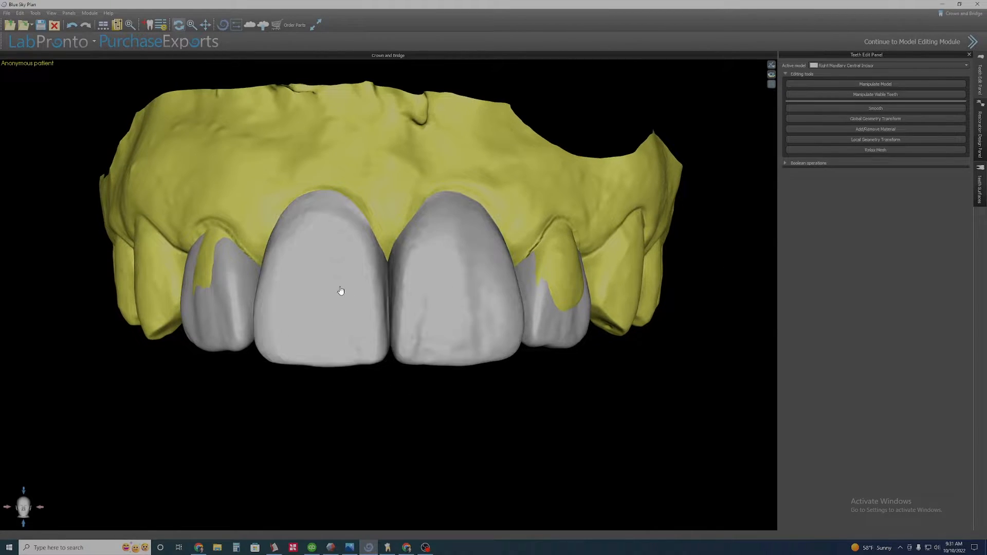
{"action": "left_click", "coordinate": [480, 291]}
{"action": "left_click", "coordinate": [874, 107]}
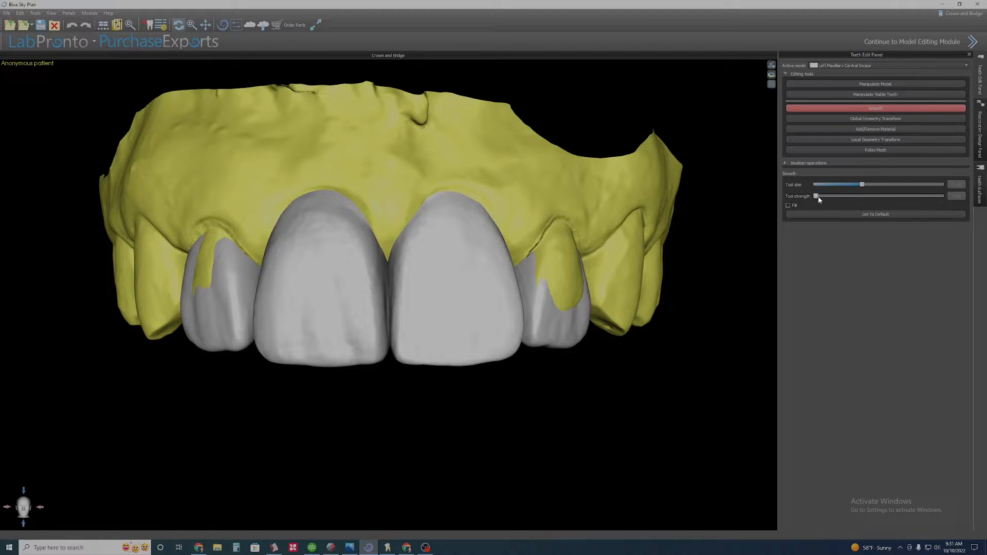
Reduce the Smooth tool size and smooth the distal incisal corner of the left central incisor.
{"action": "scroll", "coordinate": [505, 308], "scroll_direction": "down", "scroll_amount": 3, "text": "ctrl"}
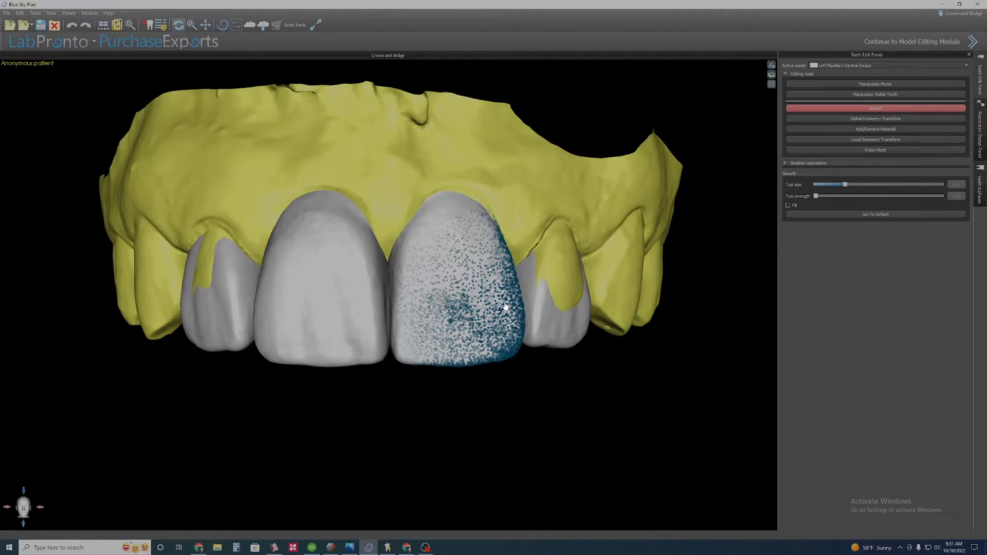
{"action": "scroll", "coordinate": [504, 306], "scroll_direction": "down", "scroll_amount": 5, "text": "ctrl"}
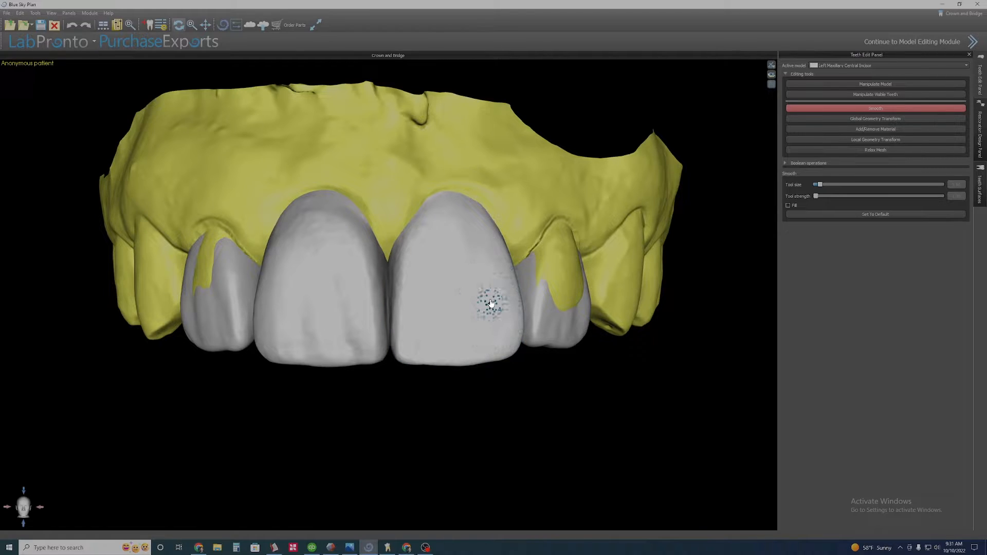
{"action": "scroll", "coordinate": [505, 315], "scroll_direction": "up", "scroll_amount": 2, "text": "ctrl"}
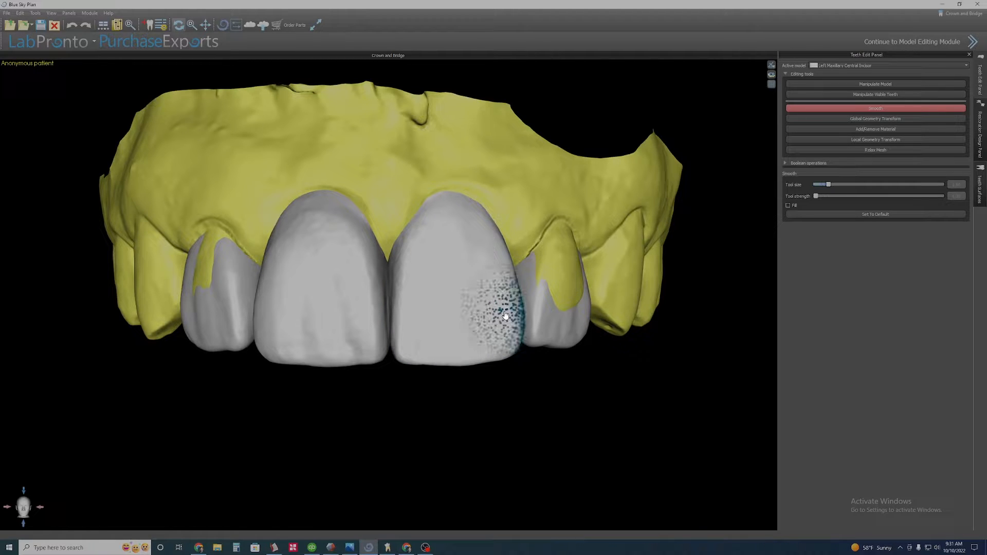
{"action": "scroll", "coordinate": [504, 315], "scroll_direction": "up", "scroll_amount": 1, "text": "ctrl"}
{"action": "scroll", "coordinate": [504, 312], "scroll_direction": "down", "scroll_amount": 3, "text": "ctrl"}
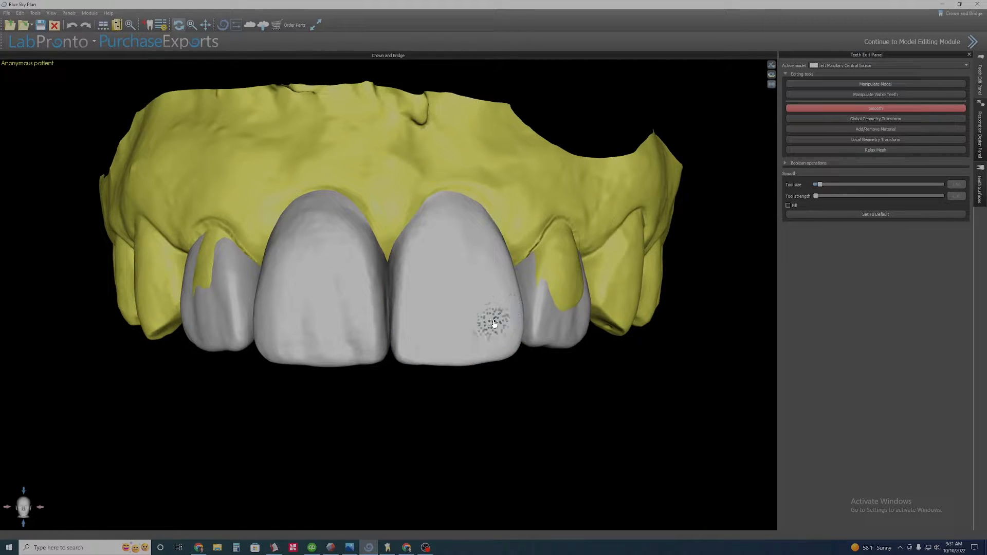
{"action": "scroll", "coordinate": [522, 319], "scroll_direction": "up", "scroll_amount": 1, "text": "ctrl"}
{"action": "scroll", "coordinate": [523, 319], "scroll_direction": "up", "scroll_amount": 2, "text": "ctrl"}
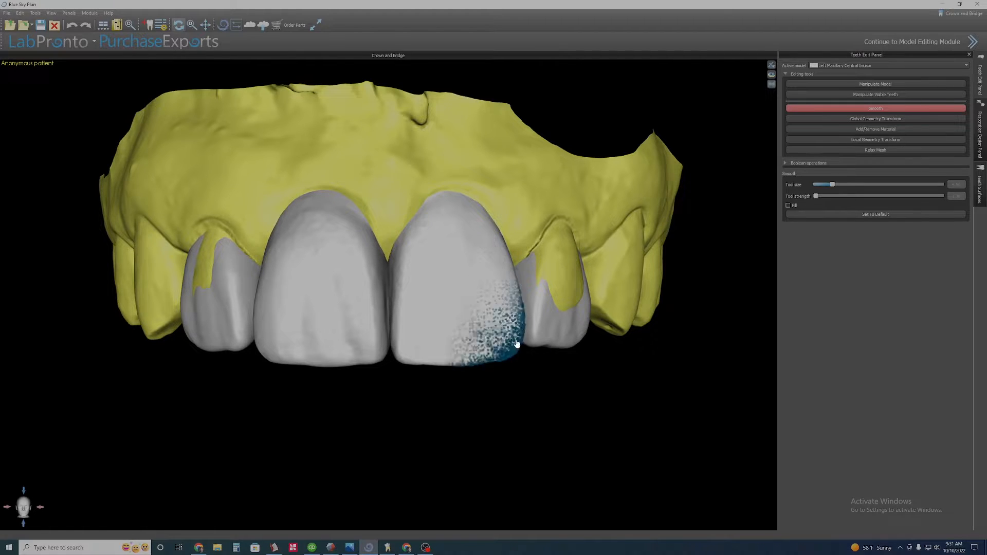
{"action": "mouse_move", "coordinate": [522, 310]}
{"action": "left_mouse_down"}
{"action": "mouse_move", "coordinate": [519, 332]}
{"action": "mouse_move", "coordinate": [520, 298]}
{"action": "left_mouse_up"}
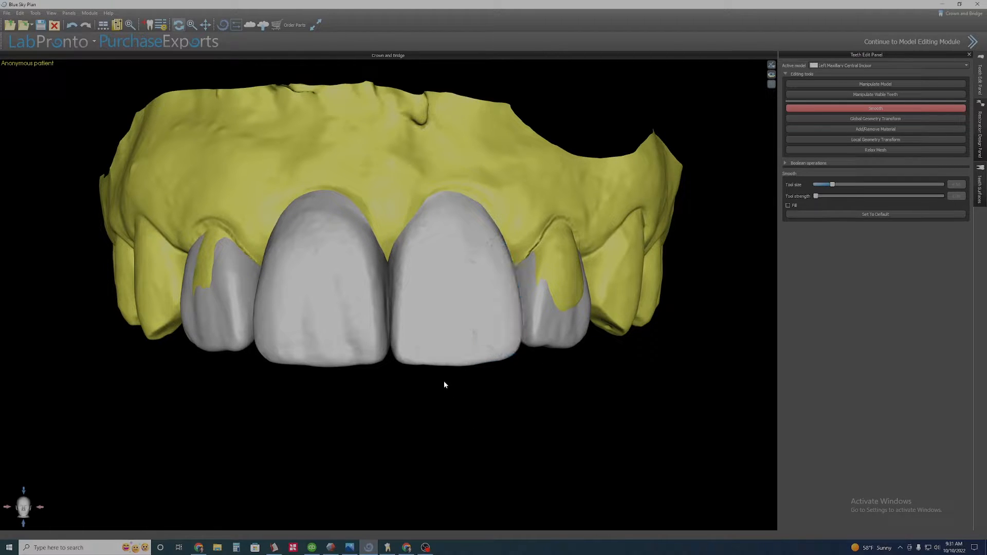
{"action": "mouse_move", "coordinate": [534, 398]}
{"action": "left_mouse_down"}
{"action": "mouse_move", "coordinate": [560, 400]}
{"action": "mouse_move", "coordinate": [452, 413]}
{"action": "left_mouse_up"}
{"action": "scroll", "coordinate": [436, 417], "scroll_direction": "down", "scroll_amount": 3}
{"action": "left_click_drag", "start_coordinate": [395, 404], "coordinate": [464, 372]}
{"action": "left_click_drag", "start_coordinate": [396, 367], "coordinate": [481, 357]}
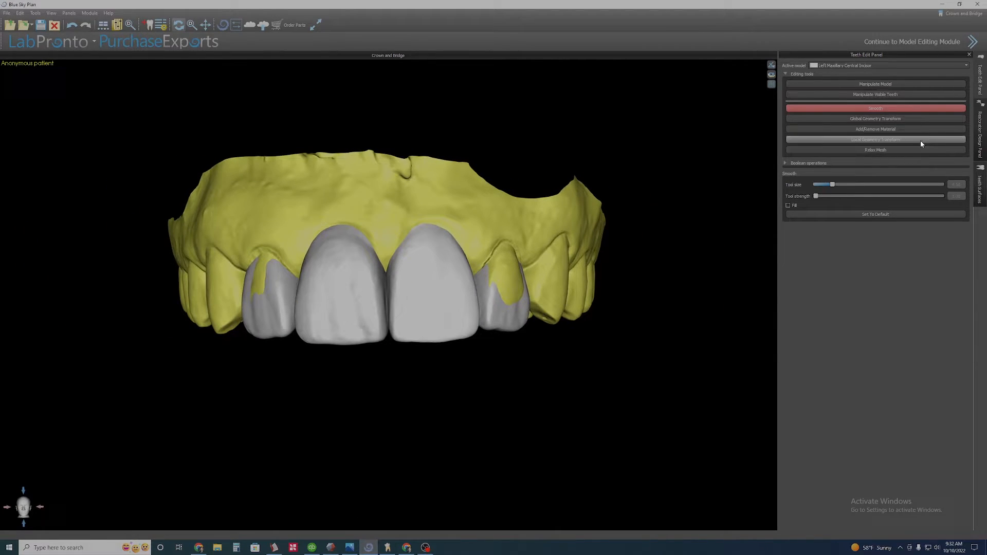
Show the upper jaw model scan in the teeth surfaces list and zoom in on the central incisors.
{"action": "left_click", "coordinate": [981, 191]}
{"action": "left_click", "coordinate": [922, 88]}
{"action": "scroll", "coordinate": [380, 412], "scroll_direction": "up", "scroll_amount": 5}
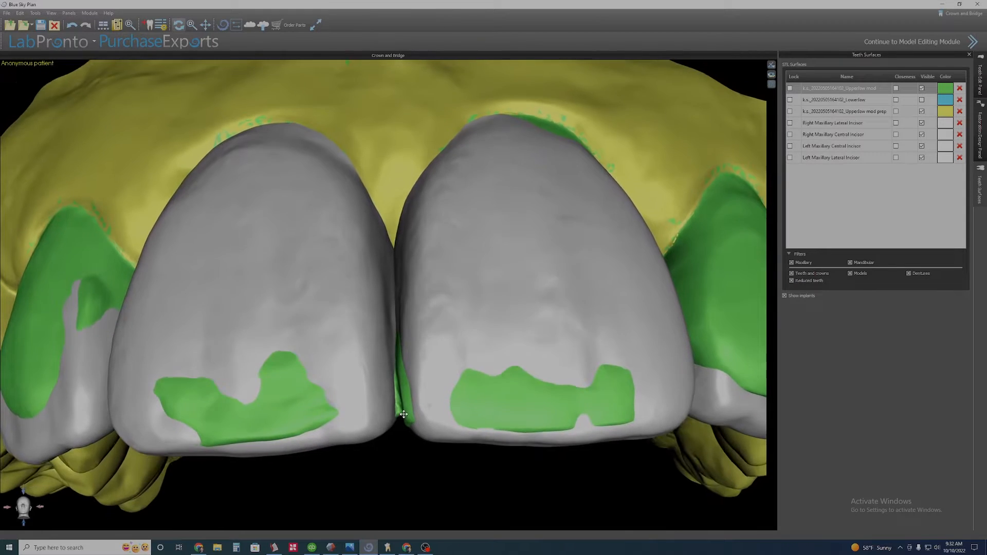
{"action": "left_click_drag", "start_coordinate": [403, 414], "coordinate": [399, 396]}
Toggle transparency of the right central incisor on and back off.
{"action": "right_click", "coordinate": [382, 396]}
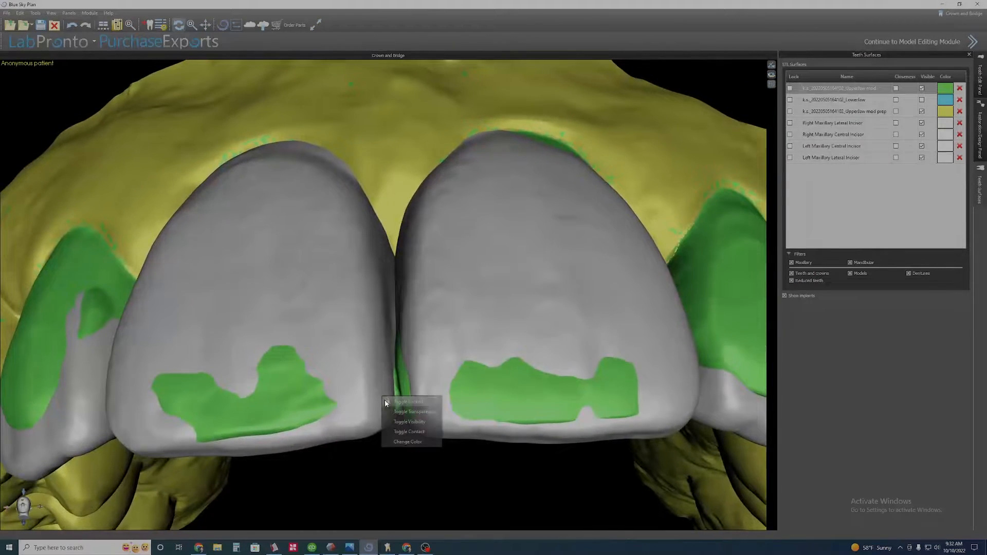
{"action": "left_click", "coordinate": [394, 408]}
{"action": "right_click", "coordinate": [378, 384]}
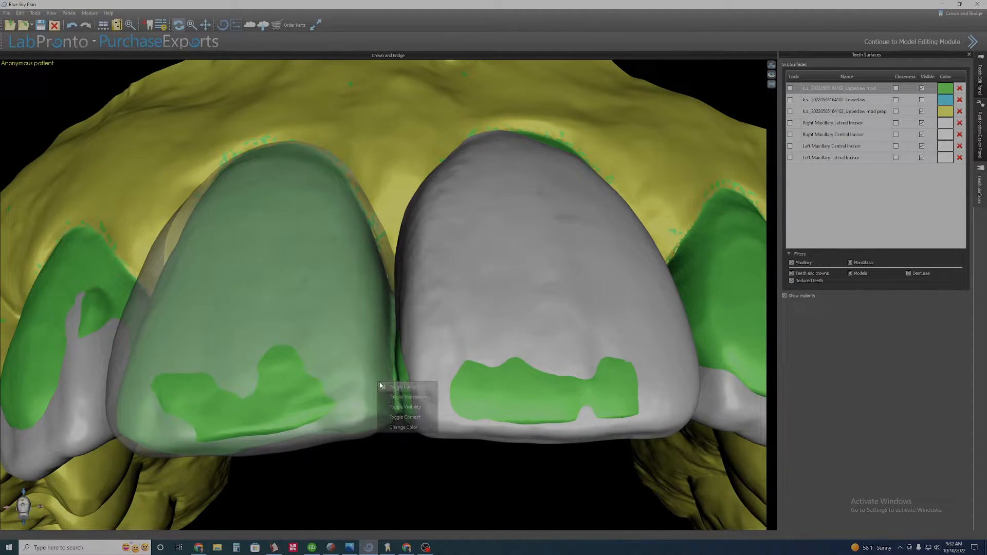
{"action": "left_click", "coordinate": [389, 395]}
{"action": "left_click_drag", "start_coordinate": [396, 412], "coordinate": [425, 502]}
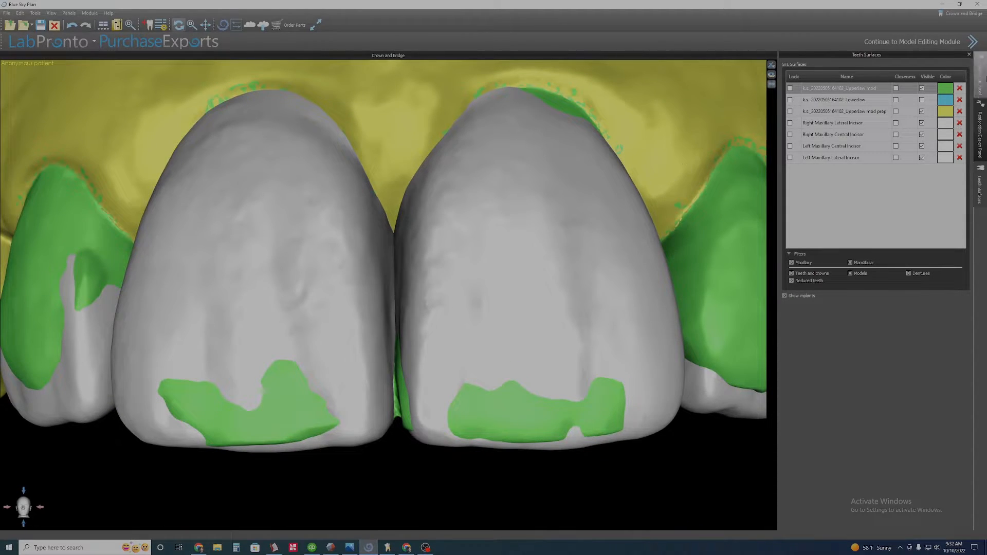
Reopen the Teeth Edit Panel, briefly activate Manipulate Model, then switch to Manipulate Visible Teeth.
{"action": "left_click", "coordinate": [981, 77]}
{"action": "left_click", "coordinate": [828, 82]}
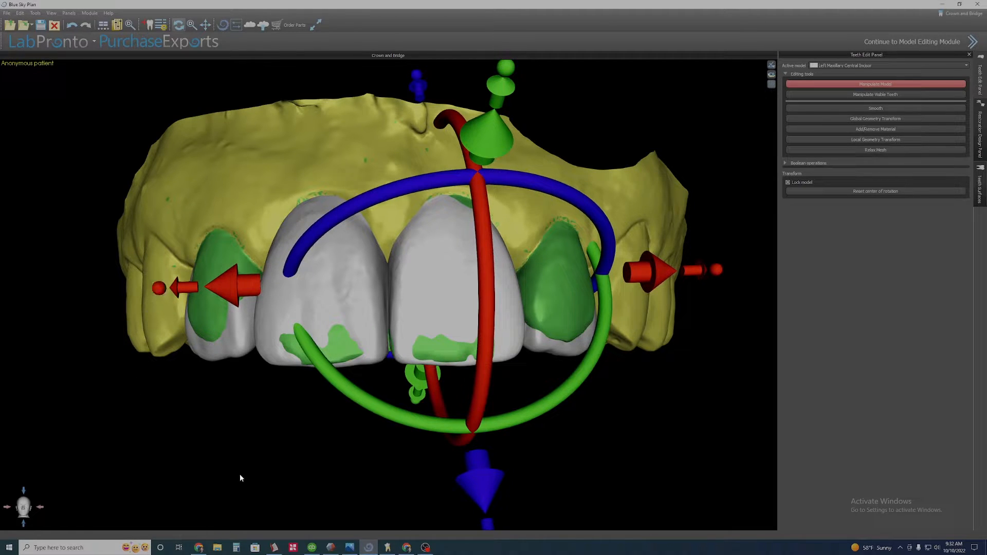
{"action": "left_click", "coordinate": [885, 97]}
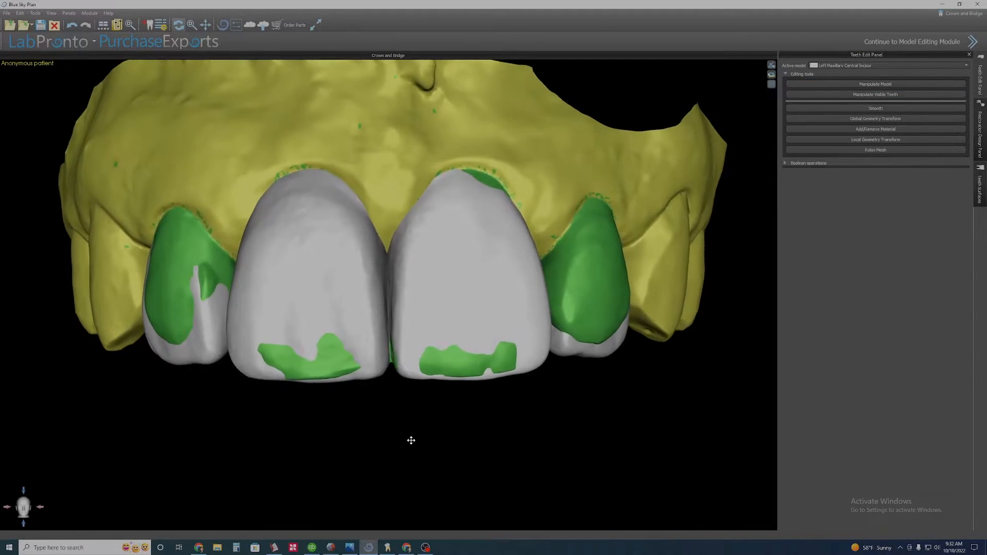
{"action": "scroll", "coordinate": [400, 433], "scroll_direction": "up", "scroll_amount": 6}
{"action": "scroll", "coordinate": [454, 462], "scroll_direction": "down", "scroll_amount": 2}
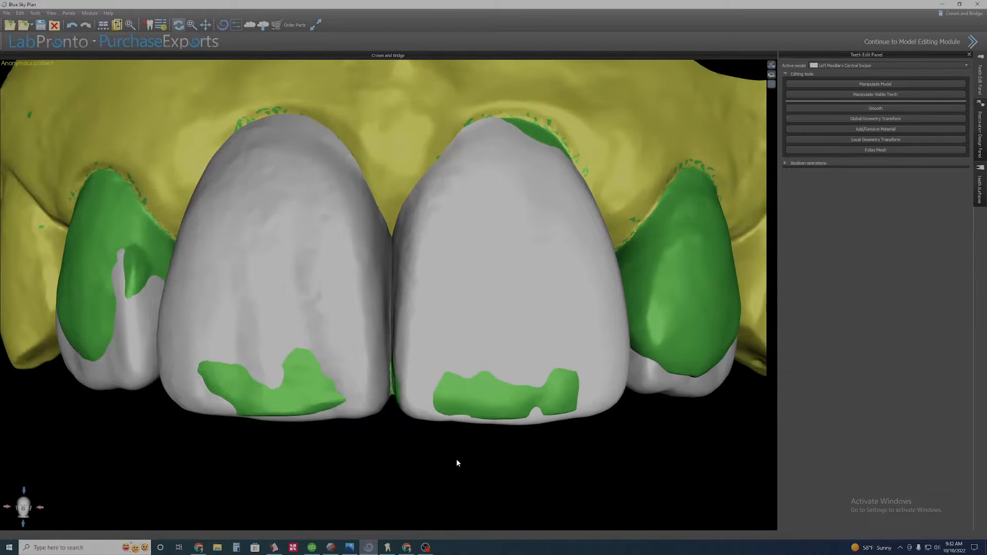
Inspect the central incisors from several angles with the right central incisor transparent.
{"action": "left_click_drag", "start_coordinate": [443, 469], "coordinate": [383, 387]}
{"action": "scroll", "coordinate": [518, 169], "scroll_direction": "up", "scroll_amount": 5}
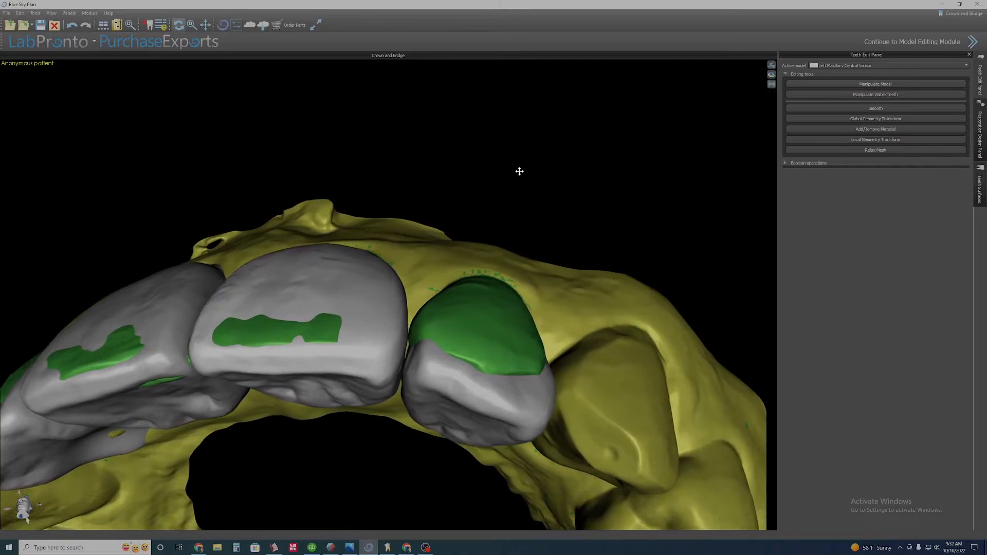
{"action": "left_click_drag", "start_coordinate": [413, 195], "coordinate": [386, 359]}
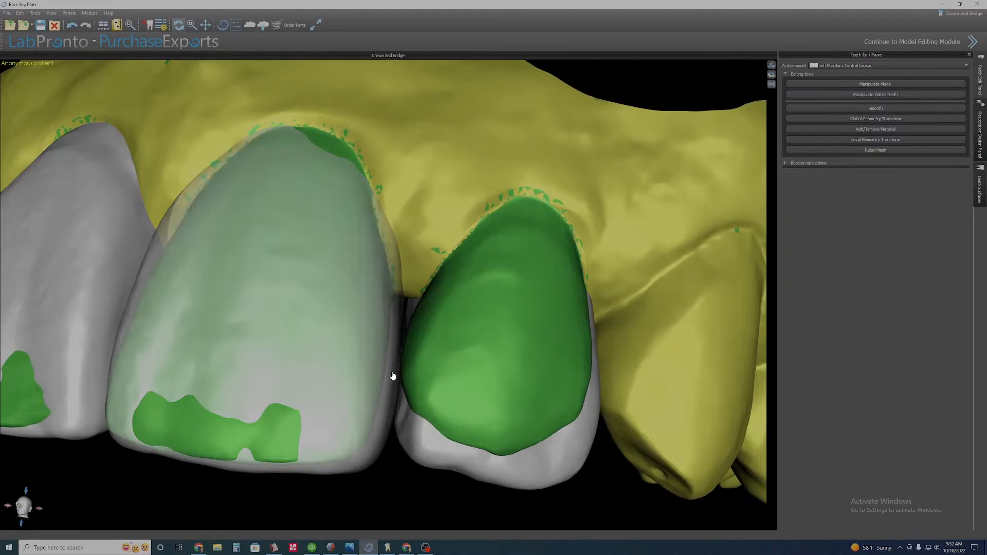
{"action": "scroll", "coordinate": [452, 290], "scroll_direction": "up", "scroll_amount": 3}
{"action": "scroll", "coordinate": [451, 290], "scroll_direction": "up", "scroll_amount": 4}
{"action": "left_click_drag", "start_coordinate": [429, 328], "coordinate": [423, 359]}
{"action": "scroll", "coordinate": [394, 333], "scroll_direction": "down", "scroll_amount": 3}
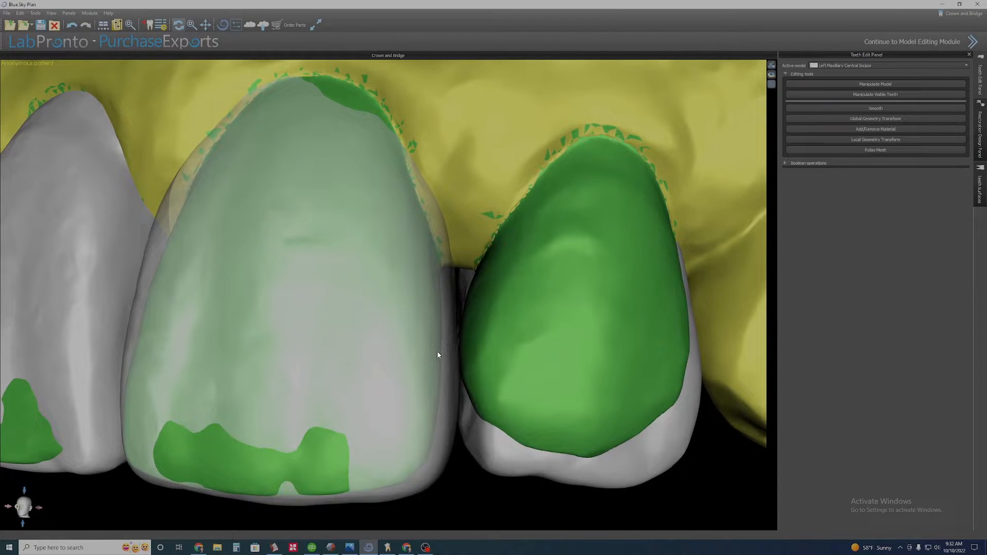
{"action": "left_click_drag", "start_coordinate": [438, 353], "coordinate": [417, 353]}
{"action": "scroll", "coordinate": [441, 327], "scroll_direction": "down", "scroll_amount": 5}
{"action": "scroll", "coordinate": [414, 352], "scroll_direction": "up", "scroll_amount": 3}
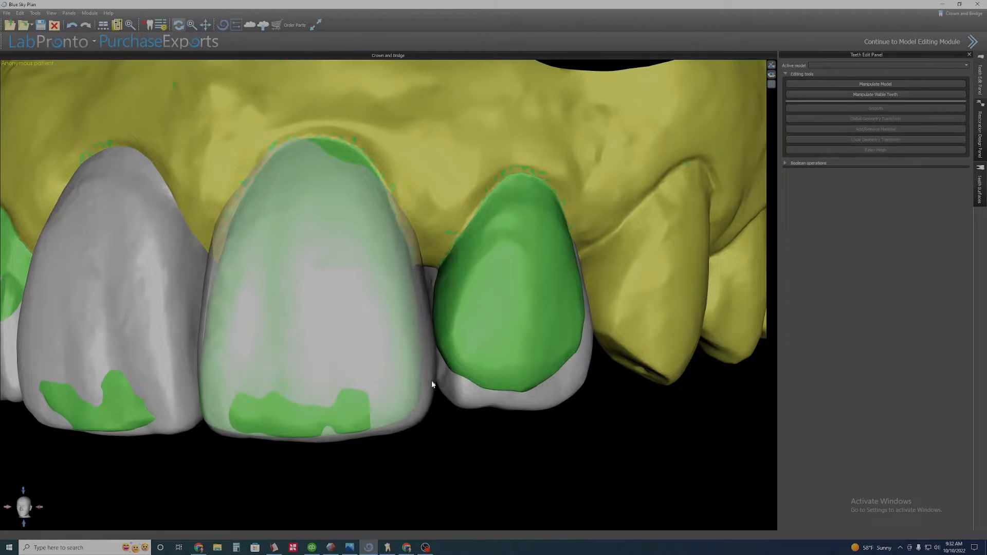
{"action": "scroll", "coordinate": [455, 336], "scroll_direction": "down", "scroll_amount": 2}
{"action": "mouse_move", "coordinate": [487, 328]}
{"action": "left_mouse_down"}
{"action": "mouse_move", "coordinate": [447, 324]}
{"action": "mouse_move", "coordinate": [481, 319]}
{"action": "left_mouse_up"}
Hide the upper jaw model scan in the teeth surfaces list.
{"action": "left_click", "coordinate": [980, 186]}
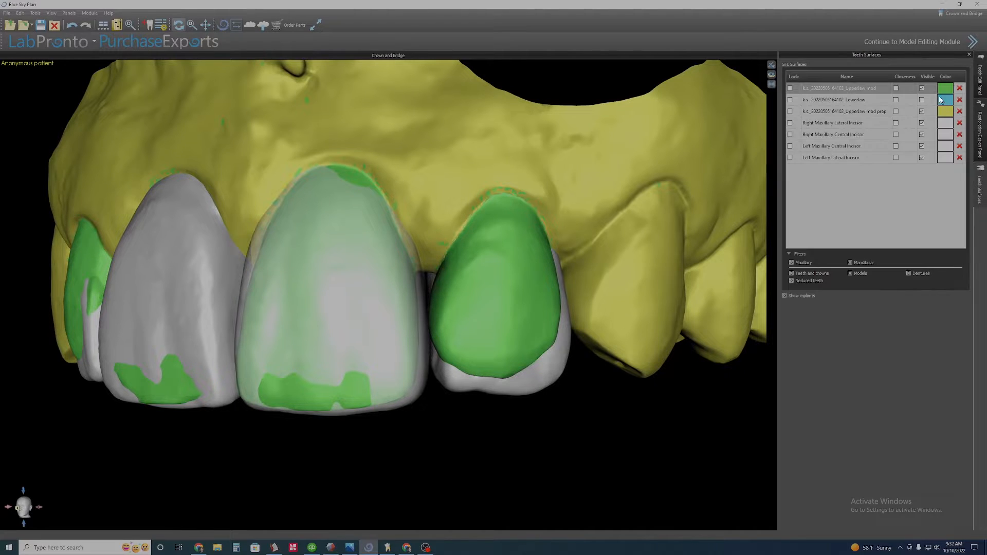
{"action": "left_click", "coordinate": [921, 88]}
{"action": "scroll", "coordinate": [491, 331], "scroll_direction": "down", "scroll_amount": 3}
{"action": "left_click_drag", "start_coordinate": [415, 360], "coordinate": [399, 383]}
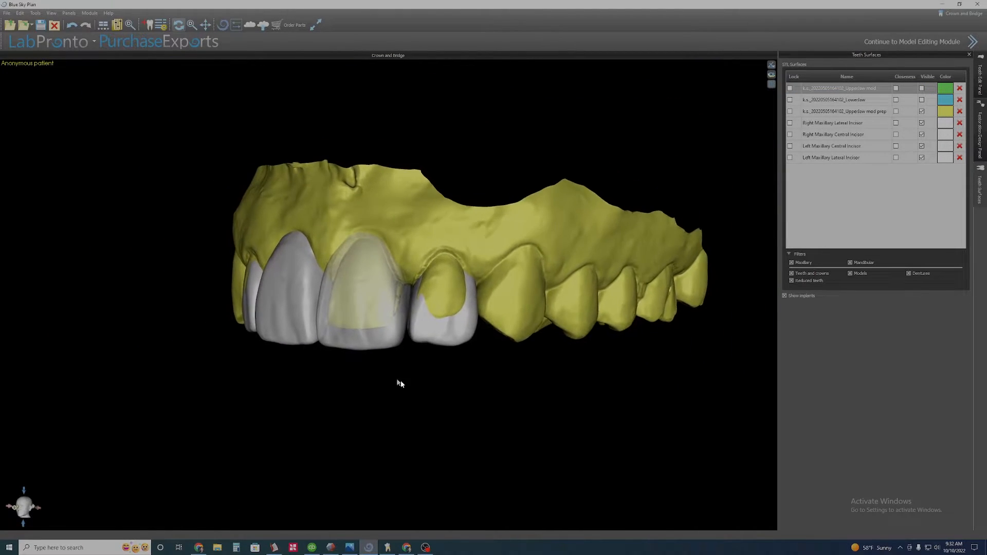
{"action": "scroll", "coordinate": [425, 385], "scroll_direction": "up", "scroll_amount": 3}
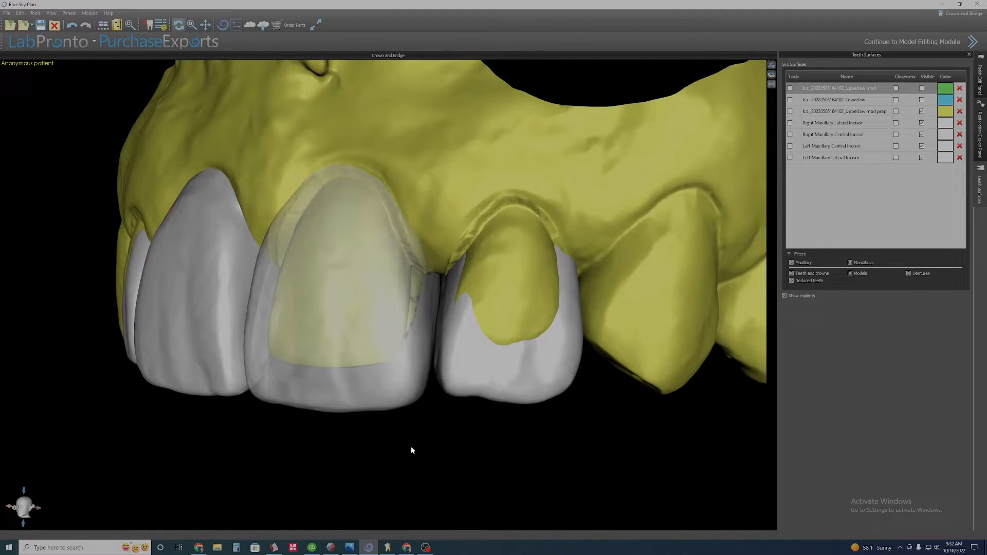
{"action": "left_click_drag", "start_coordinate": [411, 450], "coordinate": [396, 362]}
{"action": "left_click_drag", "start_coordinate": [411, 256], "coordinate": [437, 389]}
{"action": "scroll", "coordinate": [437, 389], "scroll_direction": "down", "scroll_amount": 5}
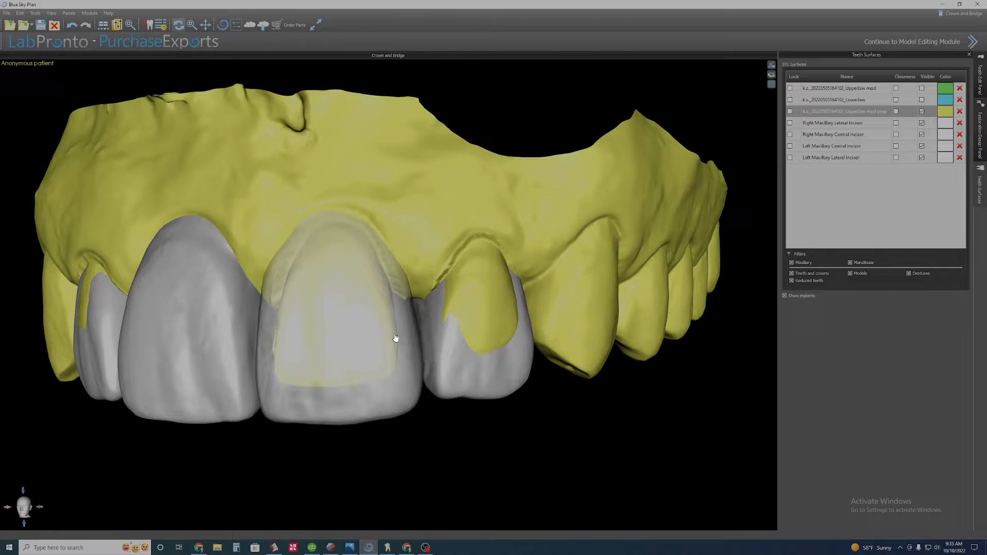
Toggle the right central incisor's transparency off.
{"action": "scroll", "coordinate": [395, 336], "scroll_direction": "up", "scroll_amount": 4}
{"action": "middle_click_drag", "start_coordinate": [392, 333], "coordinate": [466, 412]}
{"action": "scroll", "coordinate": [466, 411], "scroll_direction": "up", "scroll_amount": 3}
{"action": "left_click_drag", "start_coordinate": [361, 381], "coordinate": [441, 346]}
{"action": "left_click_drag", "start_coordinate": [402, 374], "coordinate": [404, 315]}
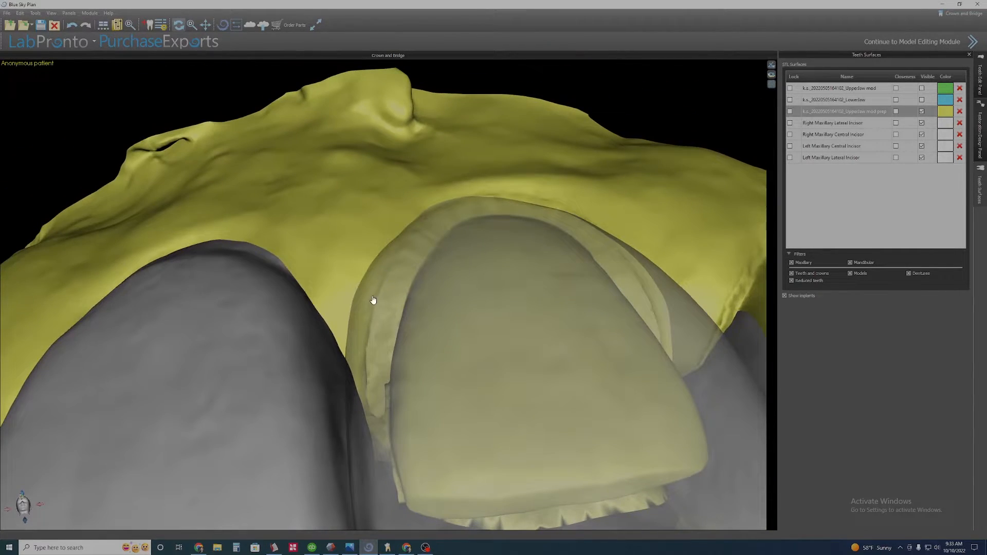
{"action": "mouse_move", "coordinate": [412, 263]}
{"action": "left_mouse_down"}
{"action": "mouse_move", "coordinate": [443, 404]}
{"action": "mouse_move", "coordinate": [414, 279]}
{"action": "mouse_move", "coordinate": [426, 266]}
{"action": "left_mouse_up"}
{"action": "left_click_drag", "start_coordinate": [473, 354], "coordinate": [427, 380]}
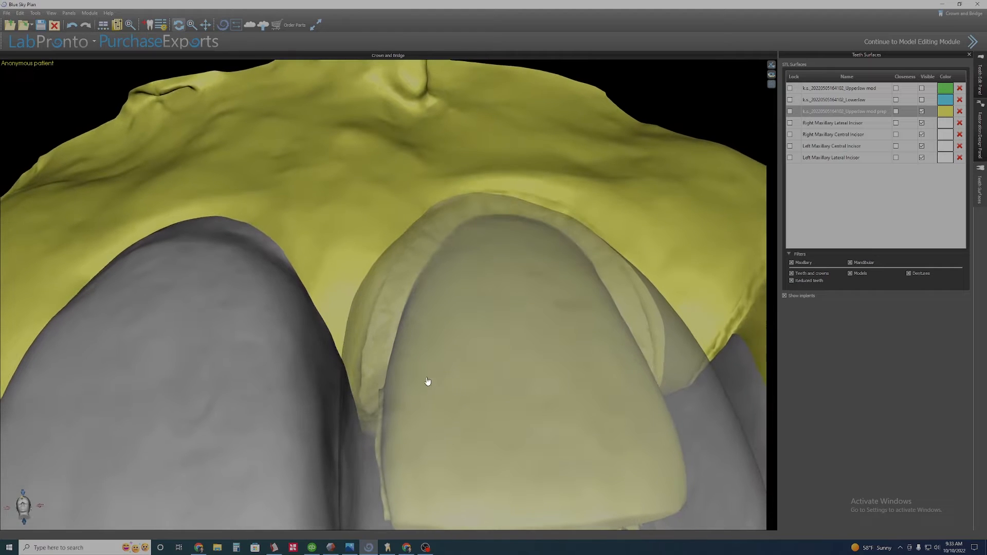
{"action": "right_click", "coordinate": [424, 310]}
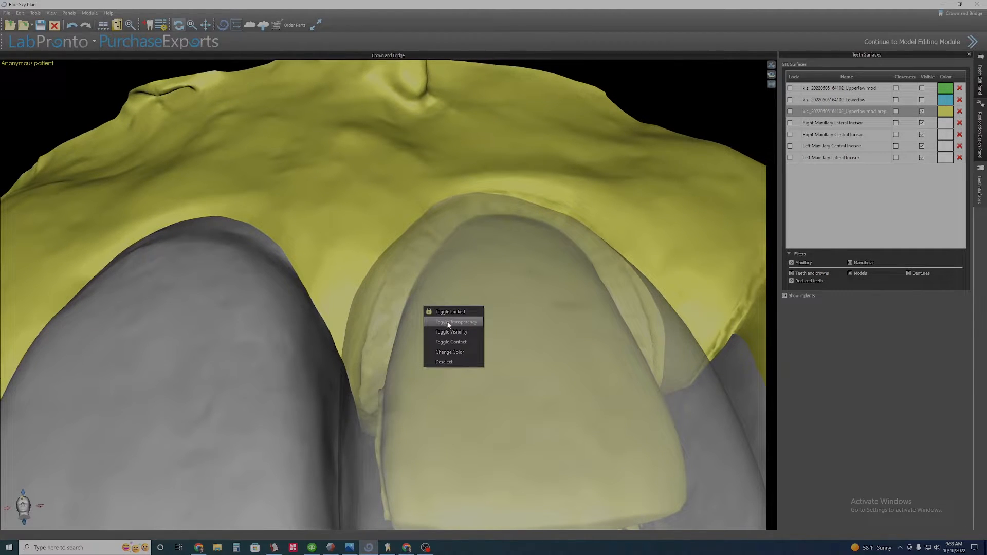
{"action": "left_click", "coordinate": [448, 325]}
{"action": "left_click_drag", "start_coordinate": [433, 308], "coordinate": [450, 450]}
Activate Local Geometry Transform on the left central incisor and make the upper jaw prep scan transparent.
{"action": "left_click", "coordinate": [978, 128]}
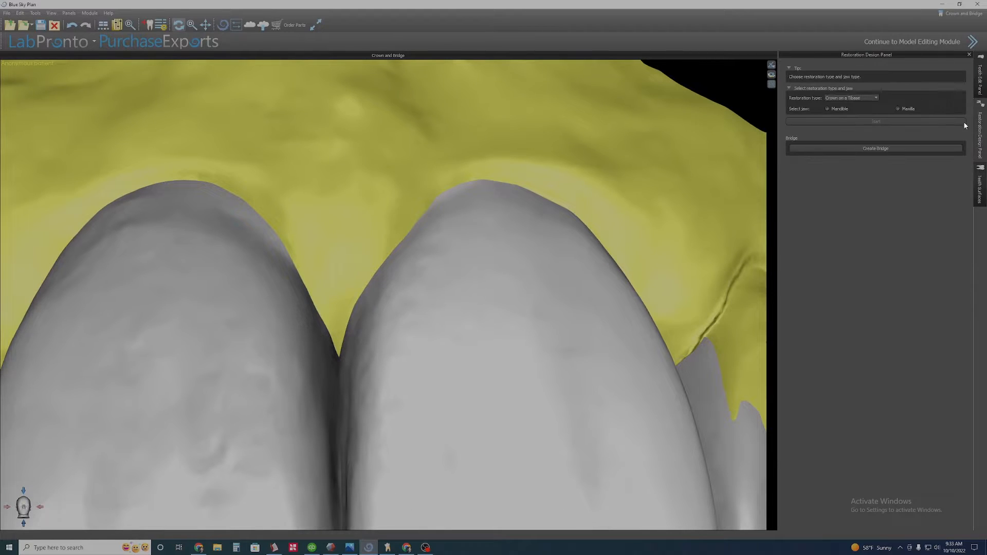
{"action": "left_click", "coordinate": [979, 76]}
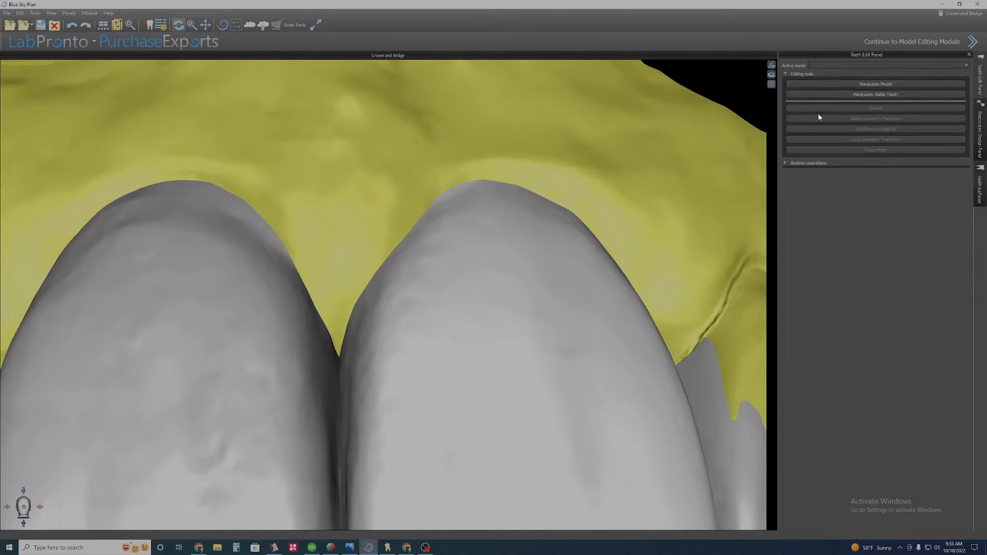
{"action": "left_click", "coordinate": [201, 316]}
{"action": "left_click", "coordinate": [875, 140]}
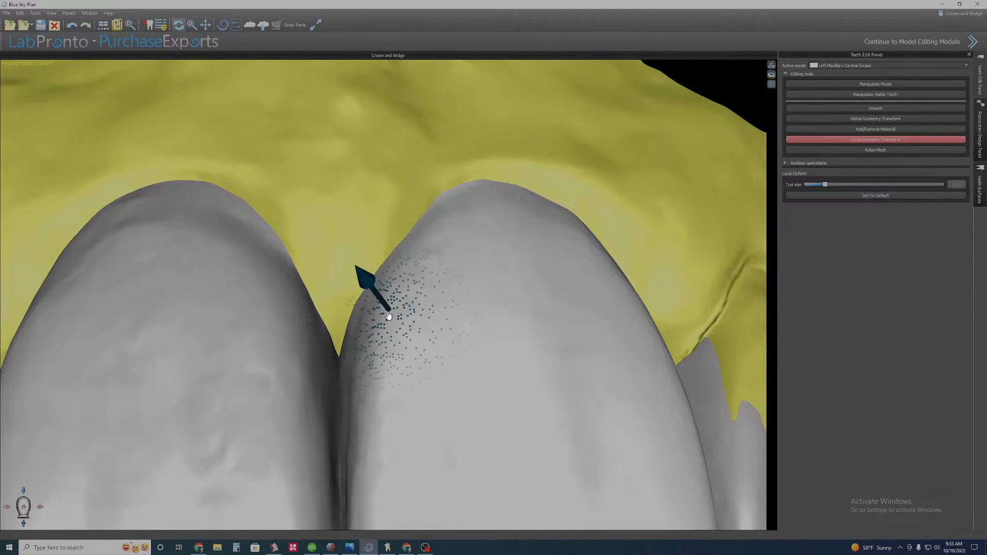
{"action": "right_click", "coordinate": [366, 252]}
{"action": "left_click", "coordinate": [383, 268]}
{"action": "scroll", "coordinate": [375, 277], "scroll_direction": "up", "scroll_amount": 6, "text": "ctrl"}
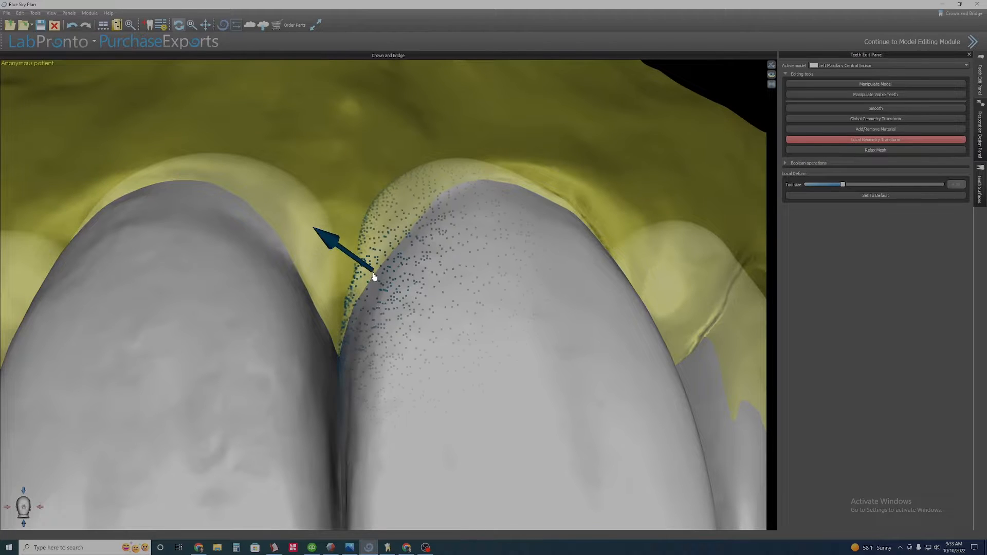
{"action": "mouse_move", "coordinate": [374, 278]}
{"action": "left_mouse_down"}
{"action": "mouse_move", "coordinate": [388, 302]}
{"action": "mouse_move", "coordinate": [378, 289]}
{"action": "left_mouse_up"}
Switch the upper jaw prep scan back to opaque.
{"action": "right_click_drag", "start_coordinate": [565, 269], "coordinate": [519, 232]}
{"action": "mouse_move", "coordinate": [497, 198]}
{"action": "left_mouse_down"}
{"action": "mouse_move", "coordinate": [498, 215]}
{"action": "mouse_move", "coordinate": [501, 203]}
{"action": "left_mouse_up"}
{"action": "right_click_drag", "start_coordinate": [535, 216], "coordinate": [452, 246]}
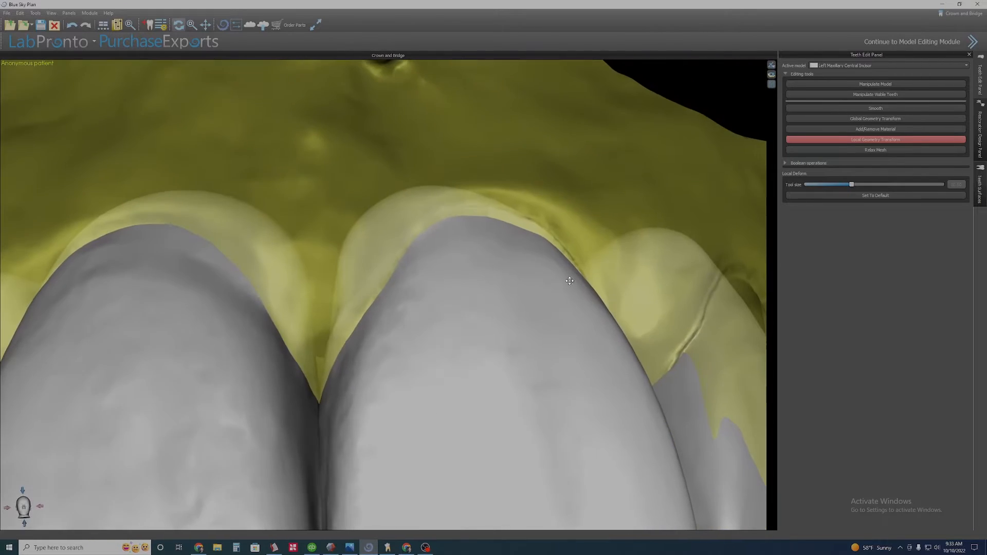
{"action": "scroll", "coordinate": [453, 242], "scroll_direction": "down", "scroll_amount": 3}
{"action": "right_click", "coordinate": [472, 209]}
{"action": "left_click", "coordinate": [508, 227]}
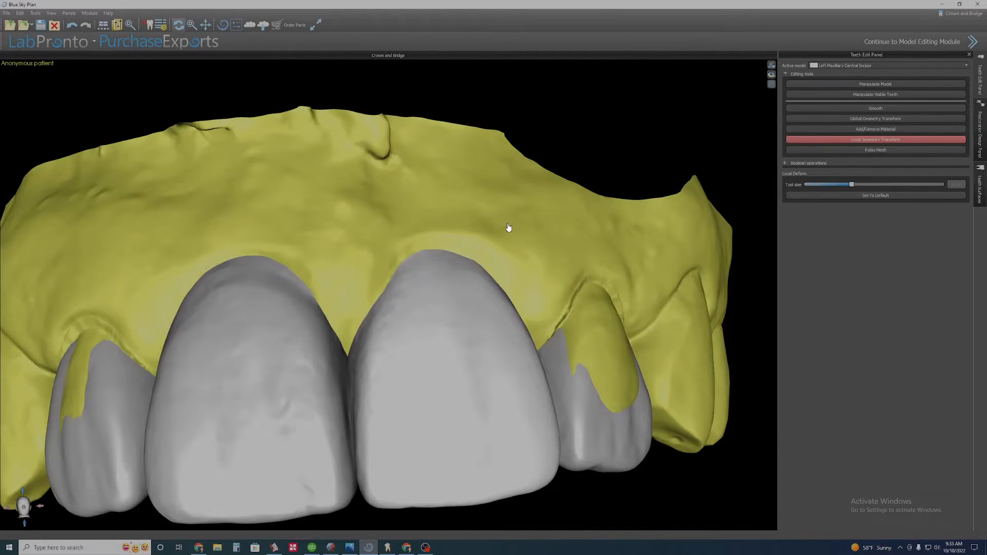
{"action": "right_click", "coordinate": [508, 227]}
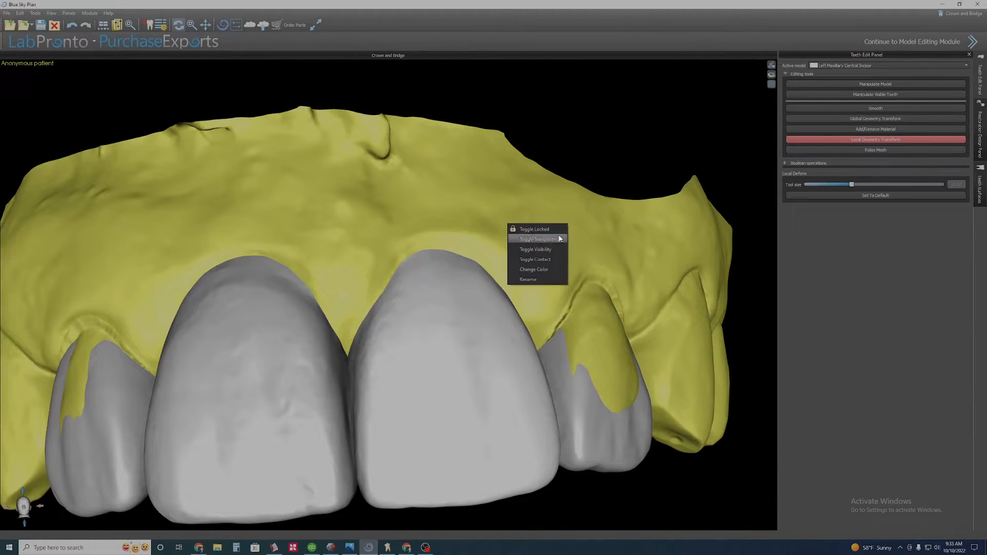
{"action": "left_click", "coordinate": [529, 231]}
Darken the upper jaw prep scan's colour to a deep olive in the teeth surfaces list.
{"action": "left_click", "coordinate": [980, 185]}
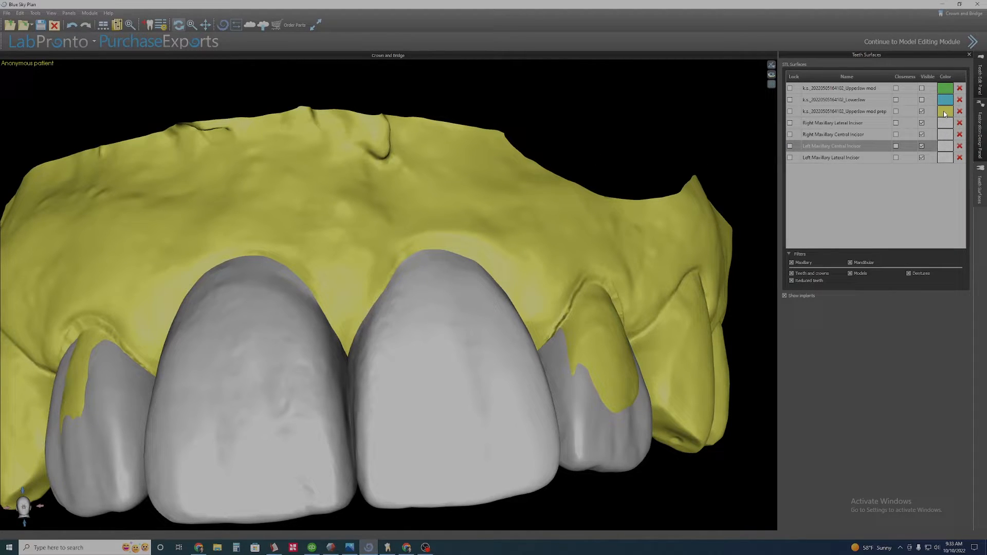
{"action": "left_click", "coordinate": [945, 113]}
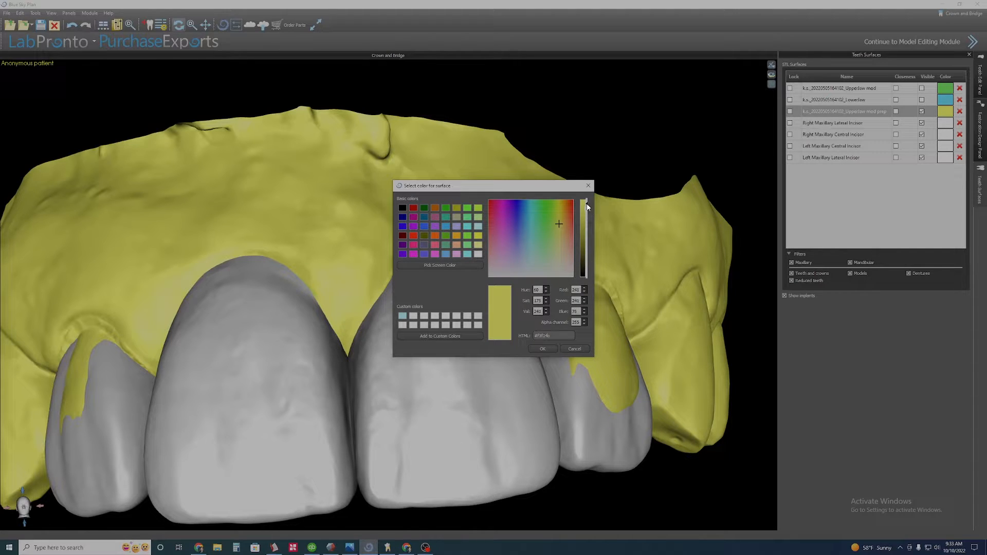
{"action": "left_click_drag", "start_coordinate": [587, 206], "coordinate": [589, 245]}
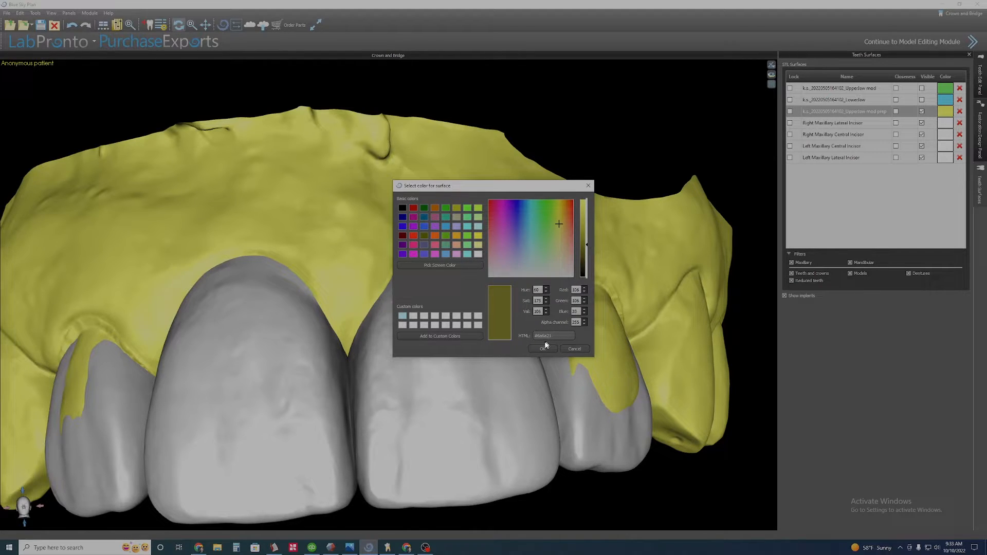
{"action": "left_click", "coordinate": [541, 348]}
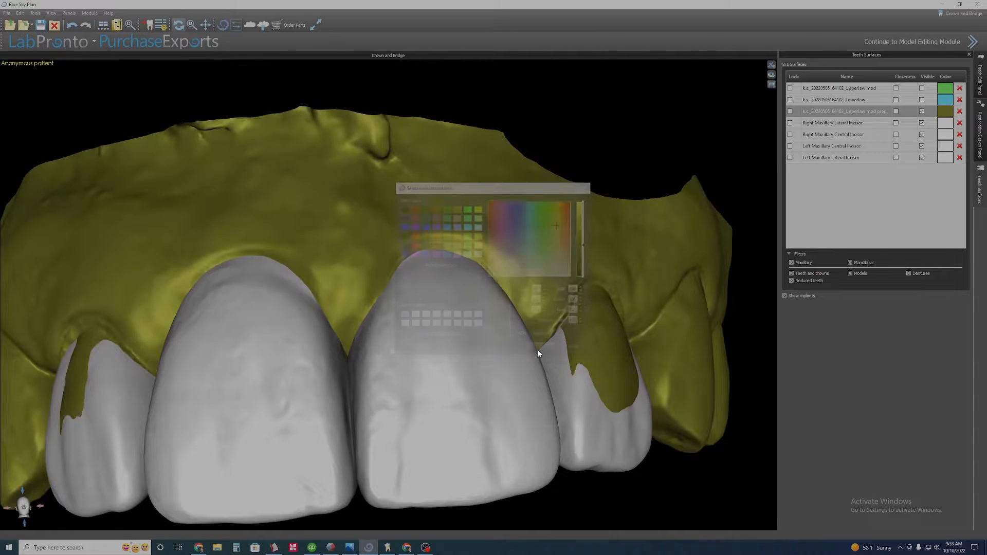
Make the upper jaw prep scan transparent and reactivate Local Geometry Transform in the Teeth Edit Panel.
{"action": "scroll", "coordinate": [524, 231], "scroll_direction": "up", "scroll_amount": 2}
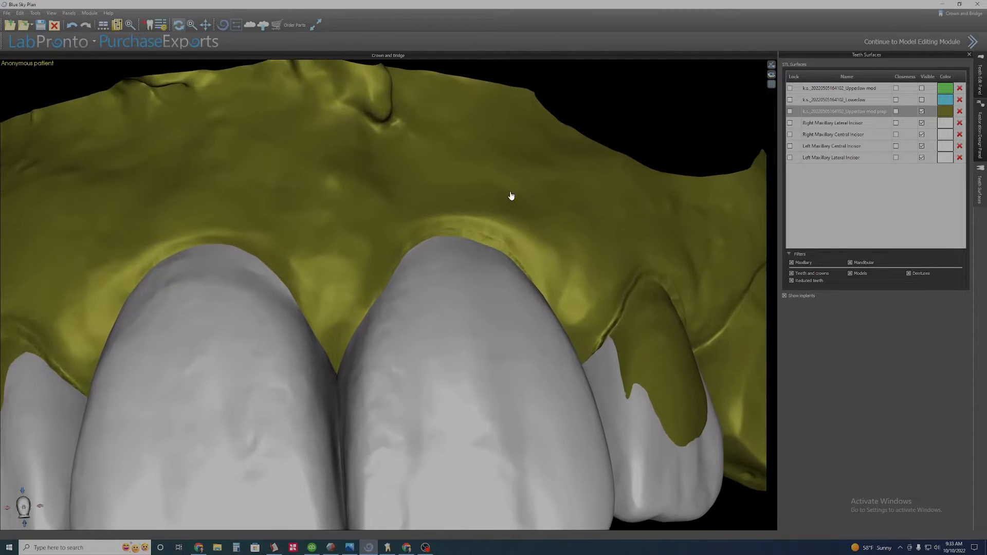
{"action": "left_click_drag", "start_coordinate": [560, 275], "coordinate": [470, 304]}
{"action": "scroll", "coordinate": [452, 267], "scroll_direction": "up", "scroll_amount": 3}
{"action": "right_click", "coordinate": [365, 216]}
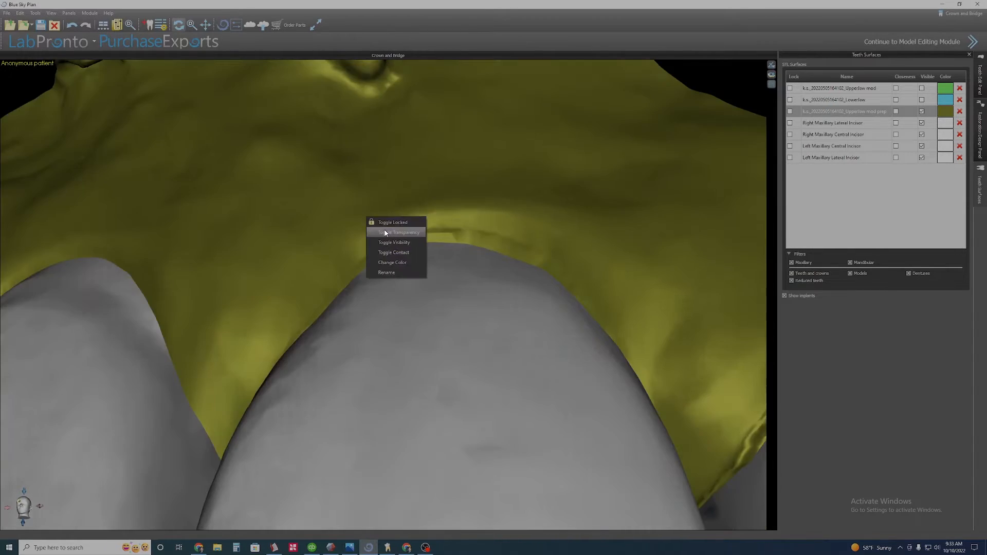
{"action": "left_click", "coordinate": [383, 231]}
{"action": "left_click", "coordinate": [980, 135]}
{"action": "left_click", "coordinate": [979, 80]}
{"action": "left_click", "coordinate": [875, 140]}
Deform the left central incisor's mesial cervical contour with Local Geometry Transform.
{"action": "left_click_drag", "start_coordinate": [374, 290], "coordinate": [339, 329]}
{"action": "left_click_drag", "start_coordinate": [333, 341], "coordinate": [330, 338]}
{"action": "right_click_drag", "start_coordinate": [360, 328], "coordinate": [494, 308]}
{"action": "left_click_drag", "start_coordinate": [585, 299], "coordinate": [590, 304]}
{"action": "scroll", "coordinate": [513, 301], "scroll_direction": "down", "scroll_amount": 3}
{"action": "right_click_drag", "start_coordinate": [545, 303], "coordinate": [493, 295]}
{"action": "scroll", "coordinate": [472, 295], "scroll_direction": "up", "scroll_amount": 4}
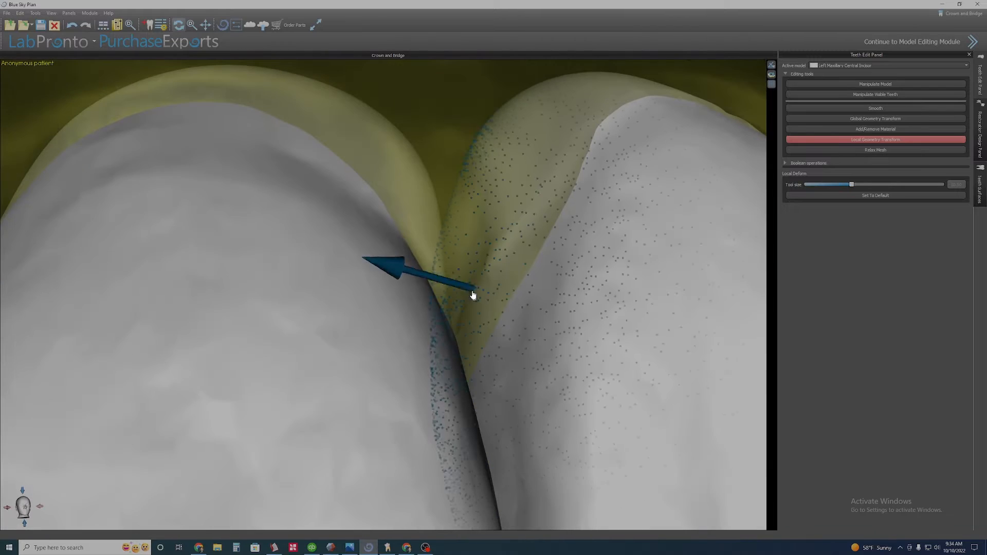
{"action": "left_click_drag", "start_coordinate": [472, 293], "coordinate": [487, 289]}
{"action": "scroll", "coordinate": [486, 289], "scroll_direction": "down", "scroll_amount": 4}
Inspect the central incisors from incisal and facial angles.
{"action": "right_click_drag", "start_coordinate": [306, 290], "coordinate": [504, 331]}
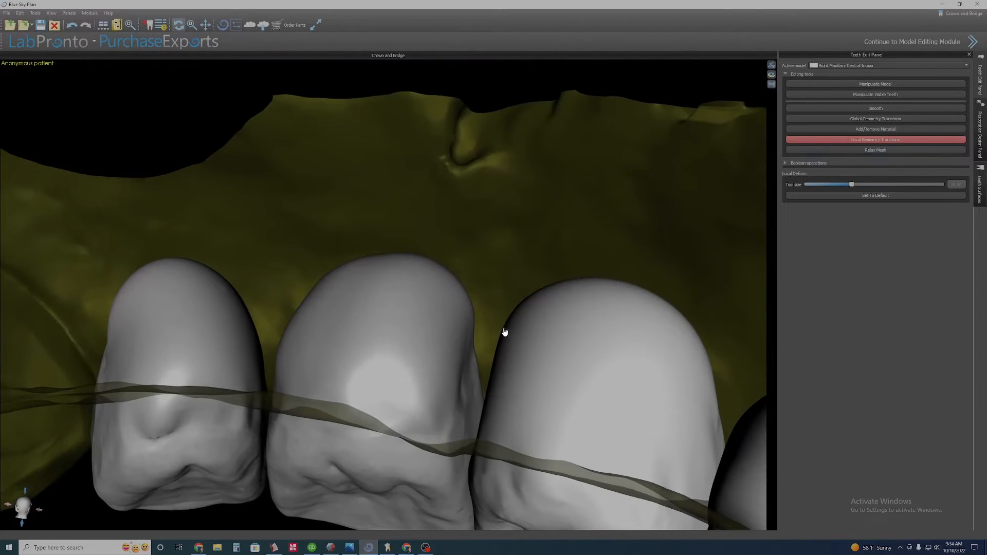
{"action": "right_click_drag", "start_coordinate": [575, 358], "coordinate": [319, 418]}
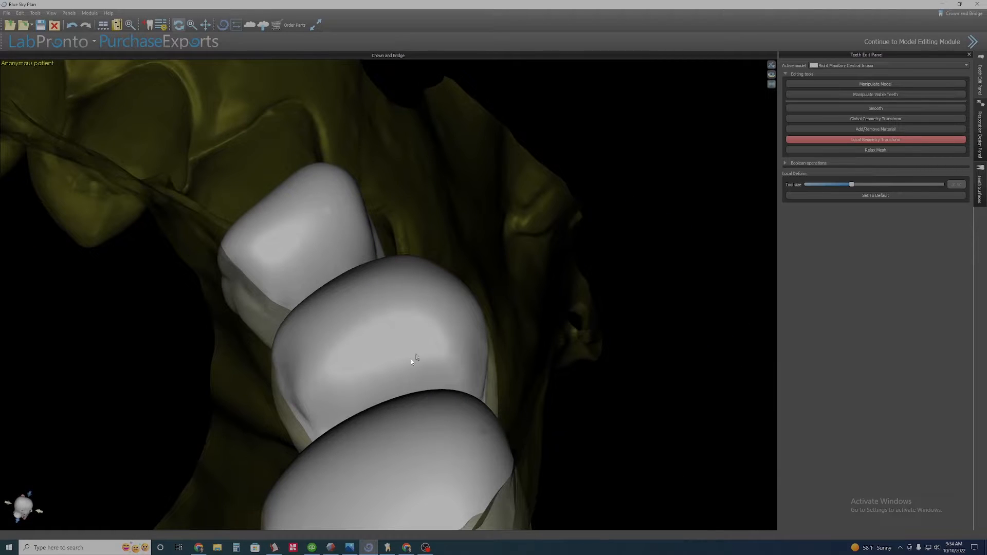
{"action": "right_click_drag", "start_coordinate": [496, 421], "coordinate": [605, 315]}
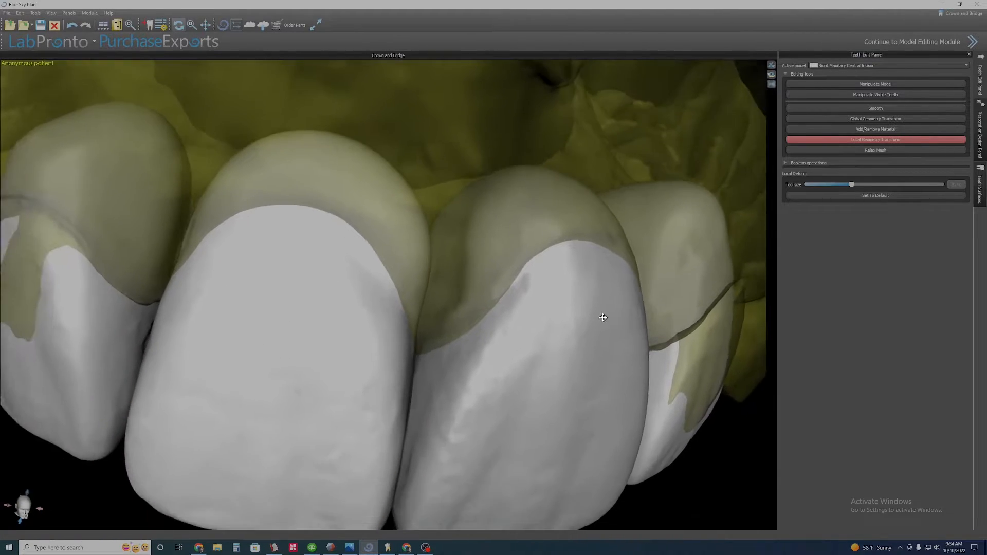
{"action": "scroll", "coordinate": [618, 316], "scroll_direction": "up", "scroll_amount": 4}
{"action": "middle_click_drag", "start_coordinate": [619, 316], "coordinate": [421, 361]}
{"action": "scroll", "coordinate": [397, 355], "scroll_direction": "down", "scroll_amount": 4}
{"action": "right_click_drag", "start_coordinate": [341, 335], "coordinate": [357, 286]}
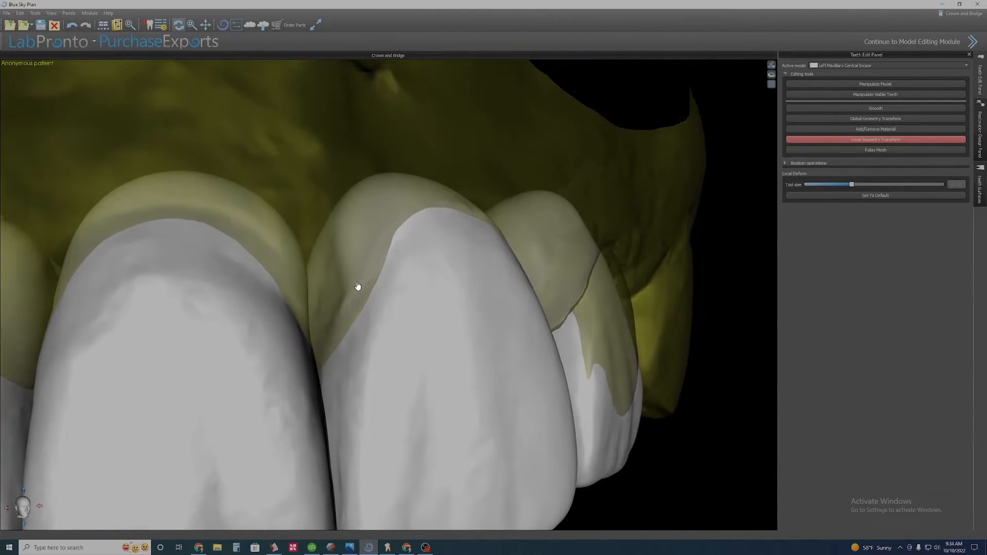
Push the left central incisor's mesial surface near the contact area with Local Geometry Transform.
{"action": "scroll", "coordinate": [357, 287], "scroll_direction": "up", "scroll_amount": 2}
{"action": "middle_click_drag", "start_coordinate": [370, 293], "coordinate": [386, 309]}
{"action": "right_click_drag", "start_coordinate": [372, 335], "coordinate": [436, 307]}
{"action": "right_click_drag", "start_coordinate": [396, 357], "coordinate": [436, 346]}
{"action": "scroll", "coordinate": [433, 352], "scroll_direction": "up", "scroll_amount": 3}
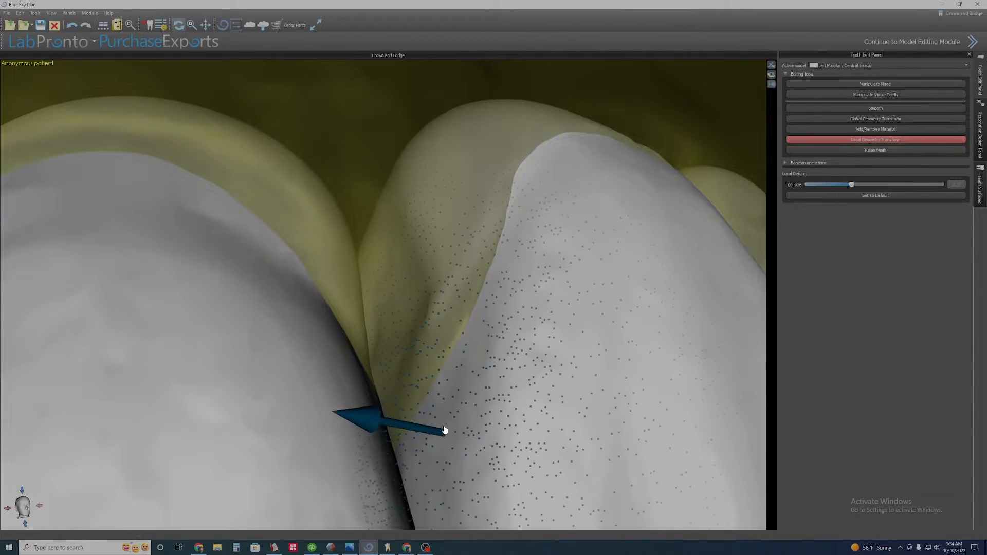
{"action": "mouse_move", "coordinate": [457, 434]}
{"action": "left_mouse_down"}
{"action": "mouse_move", "coordinate": [492, 440]}
{"action": "mouse_move", "coordinate": [457, 440]}
{"action": "left_mouse_up"}
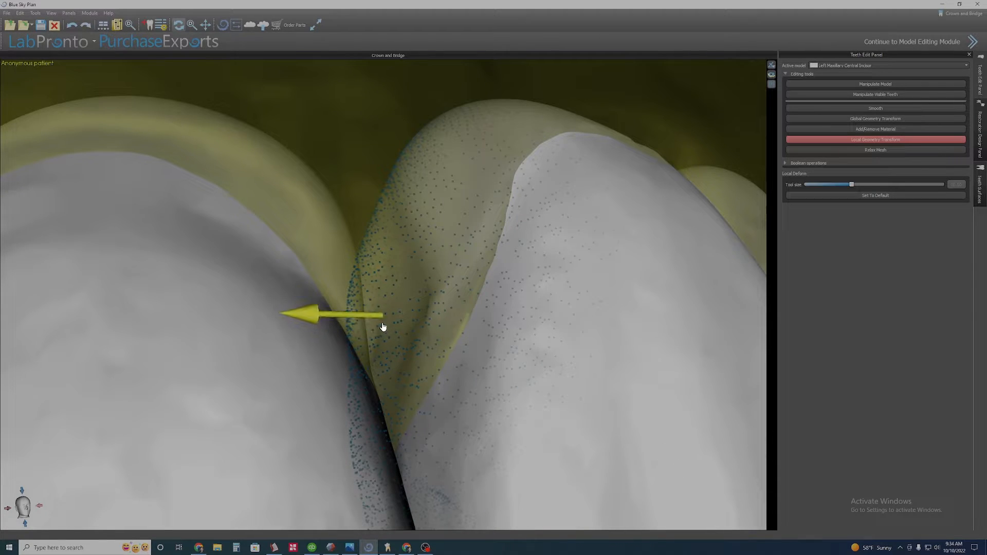
{"action": "mouse_move", "coordinate": [382, 327]}
{"action": "left_mouse_down"}
{"action": "mouse_move", "coordinate": [423, 333]}
{"action": "mouse_move", "coordinate": [372, 328]}
{"action": "mouse_move", "coordinate": [412, 335]}
{"action": "mouse_move", "coordinate": [389, 333]}
{"action": "left_mouse_up"}
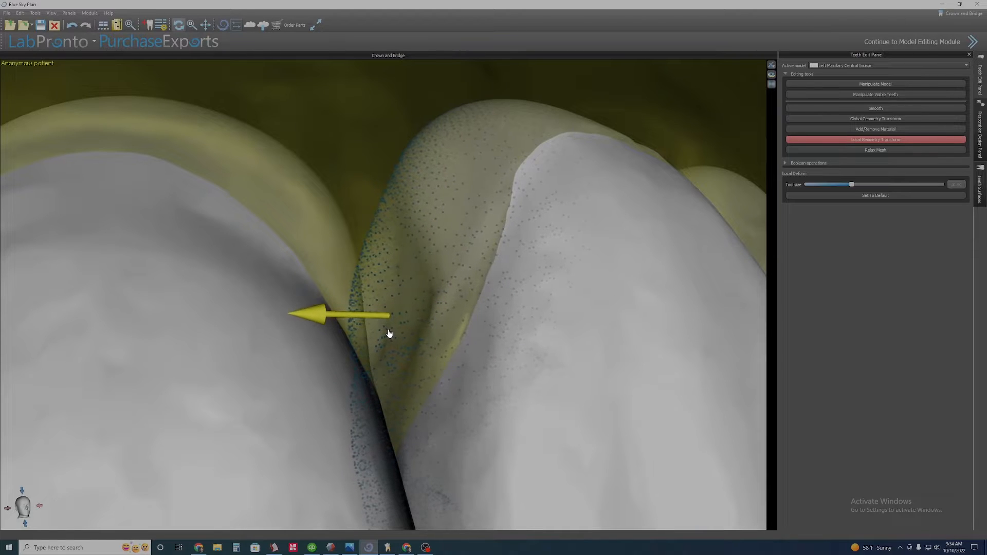
Continue reshaping the left central incisor's mesial and palatal contour with Local Geometry Transform.
{"action": "right_click_drag", "start_coordinate": [461, 416], "coordinate": [434, 391]}
{"action": "middle_click_drag", "start_coordinate": [434, 390], "coordinate": [436, 352]}
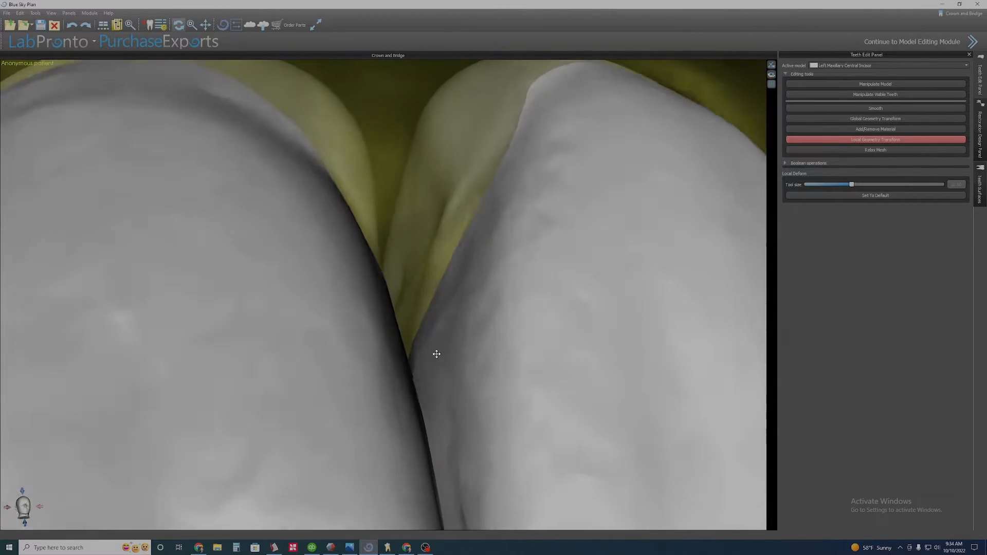
{"action": "mouse_move", "coordinate": [436, 353]}
{"action": "right_mouse_down"}
{"action": "mouse_move", "coordinate": [422, 423]}
{"action": "mouse_move", "coordinate": [452, 317]}
{"action": "mouse_move", "coordinate": [421, 315]}
{"action": "mouse_move", "coordinate": [439, 269]}
{"action": "mouse_move", "coordinate": [427, 378]}
{"action": "mouse_move", "coordinate": [441, 349]}
{"action": "mouse_move", "coordinate": [409, 401]}
{"action": "mouse_move", "coordinate": [429, 324]}
{"action": "right_mouse_up"}
{"action": "left_click", "coordinate": [418, 330]}
{"action": "left_click", "coordinate": [461, 281]}
{"action": "left_click_drag", "start_coordinate": [429, 324], "coordinate": [444, 329]}
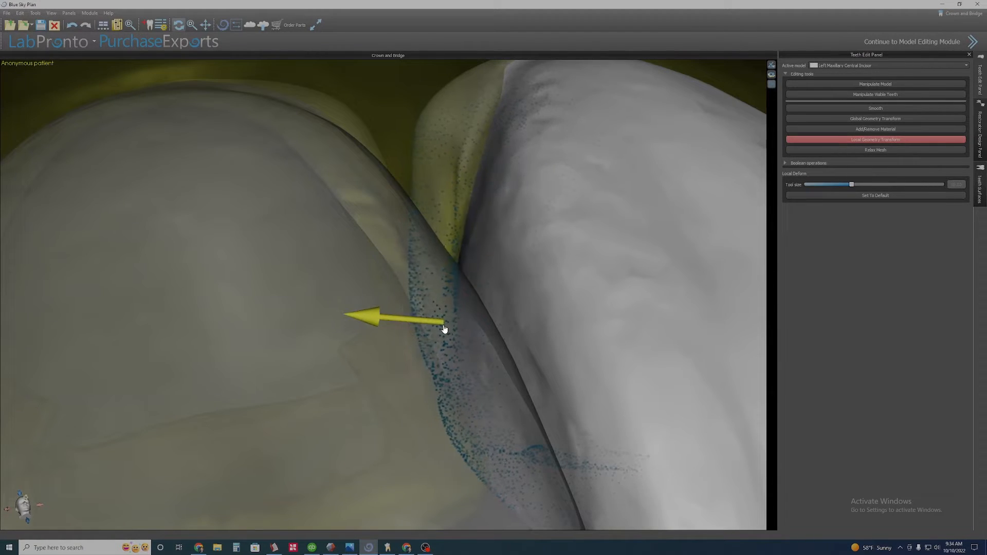
{"action": "right_click_drag", "start_coordinate": [445, 332], "coordinate": [442, 376]}
{"action": "scroll", "coordinate": [434, 382], "scroll_direction": "down", "scroll_amount": 3}
{"action": "scroll", "coordinate": [443, 376], "scroll_direction": "down", "scroll_amount": 2}
{"action": "left_click_drag", "start_coordinate": [428, 344], "coordinate": [458, 341]}
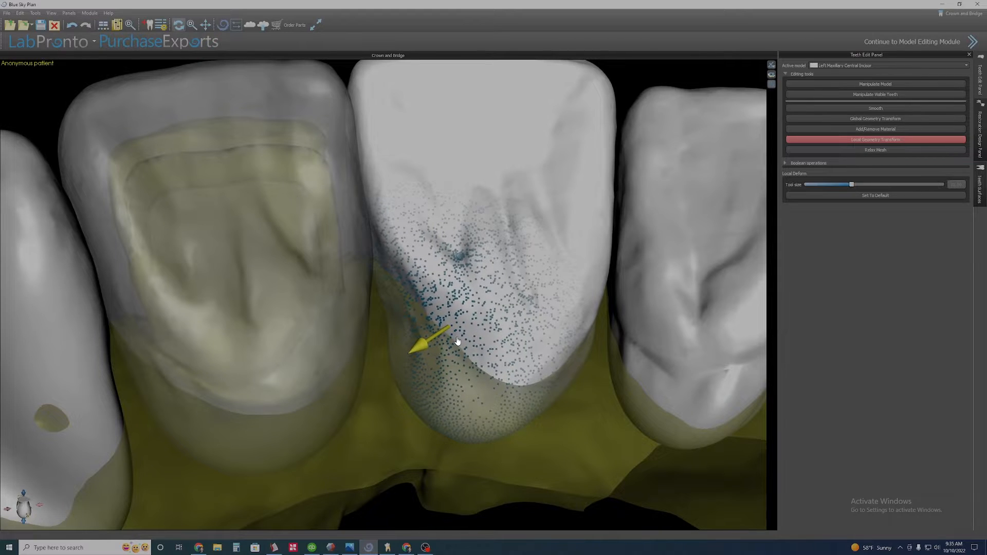
Push the left central incisor's cervical contour and distal contact area into shape with Local Geometry Transform.
{"action": "middle_click_drag", "start_coordinate": [477, 328], "coordinate": [434, 380]}
{"action": "scroll", "coordinate": [459, 413], "scroll_direction": "up", "scroll_amount": 2}
{"action": "right_click_drag", "start_coordinate": [434, 381], "coordinate": [423, 436]}
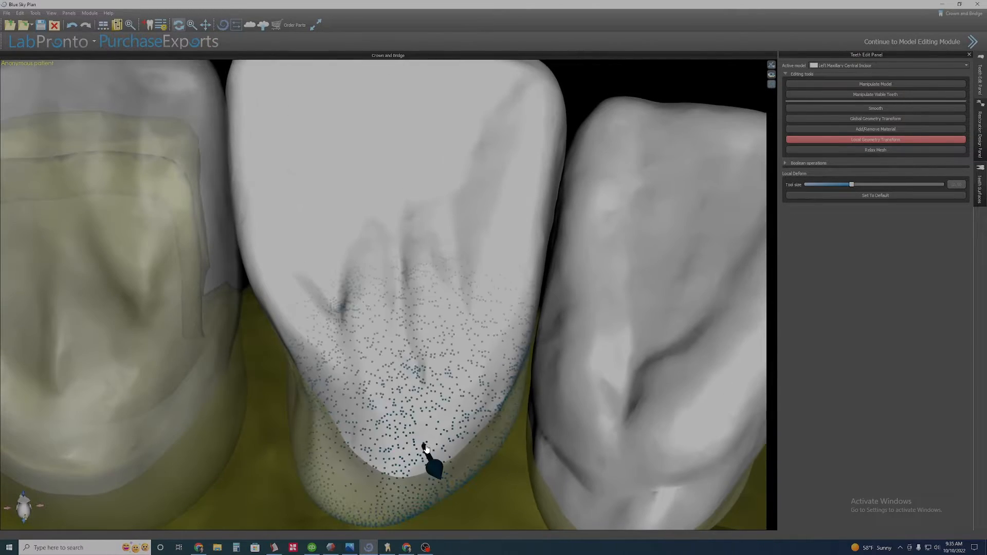
{"action": "left_click_drag", "start_coordinate": [425, 448], "coordinate": [425, 429]}
{"action": "right_click_drag", "start_coordinate": [486, 355], "coordinate": [468, 381]}
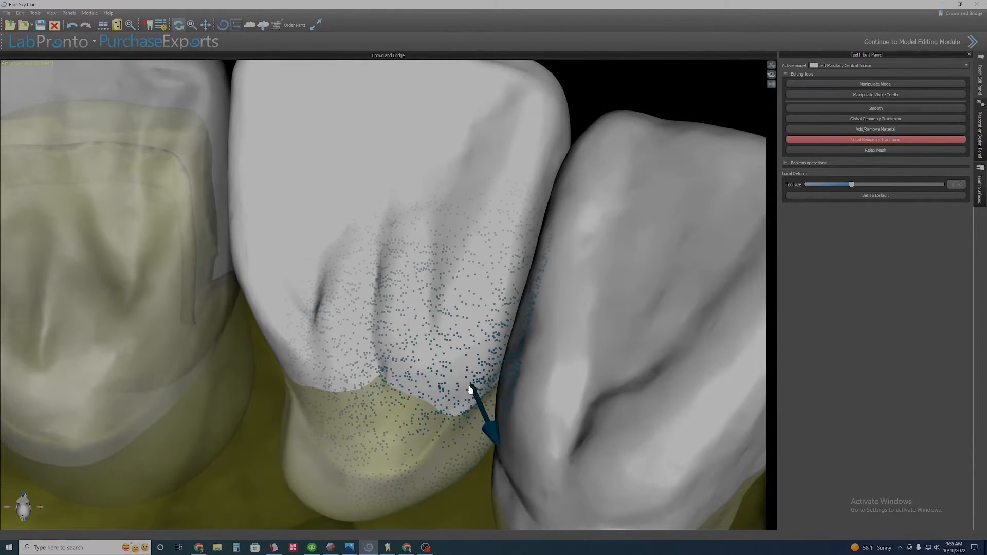
{"action": "left_click_drag", "start_coordinate": [469, 389], "coordinate": [462, 372]}
{"action": "mouse_move", "coordinate": [370, 392]}
{"action": "right_mouse_down"}
{"action": "mouse_move", "coordinate": [390, 398]}
{"action": "mouse_move", "coordinate": [361, 385]}
{"action": "right_mouse_up"}
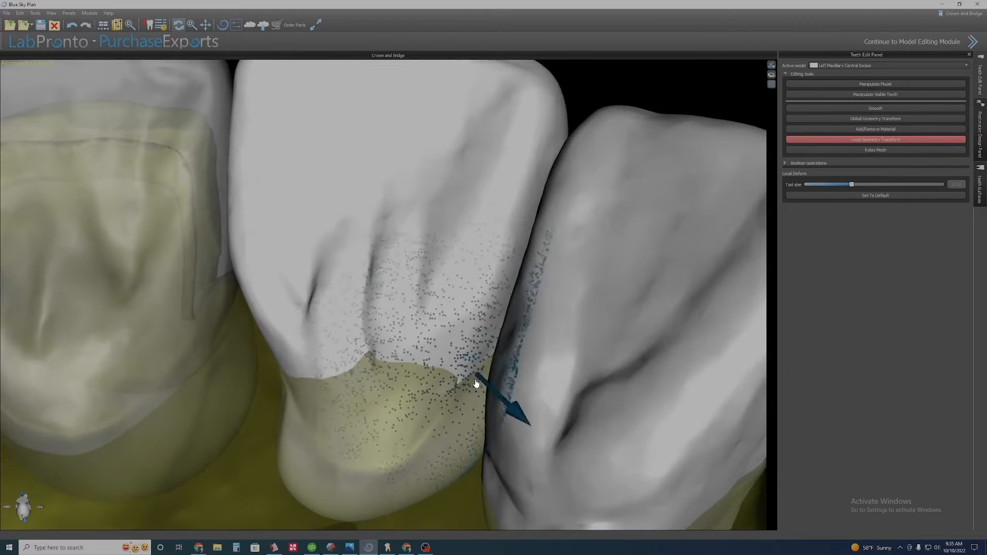
{"action": "left_click_drag", "start_coordinate": [464, 372], "coordinate": [465, 374]}
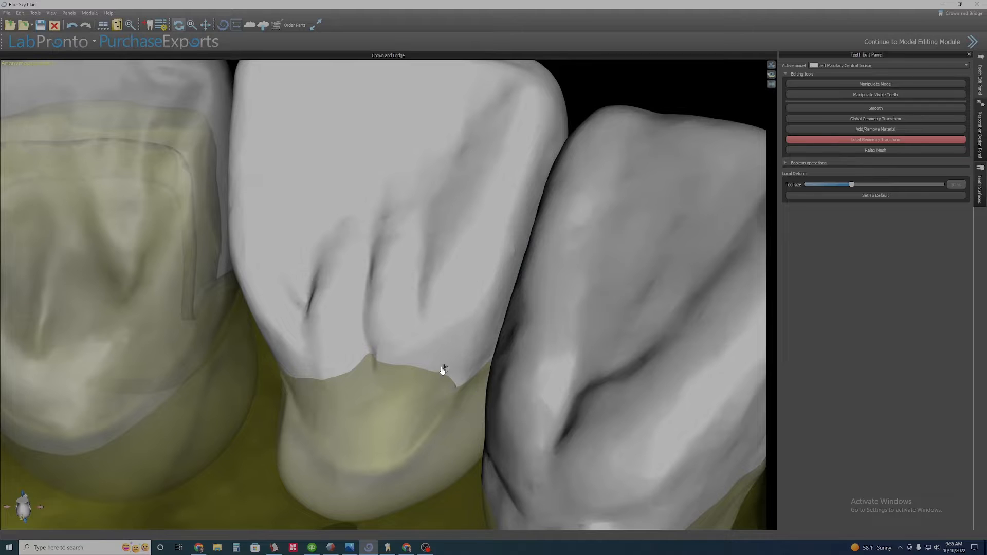
{"action": "right_click_drag", "start_coordinate": [364, 416], "coordinate": [443, 437]}
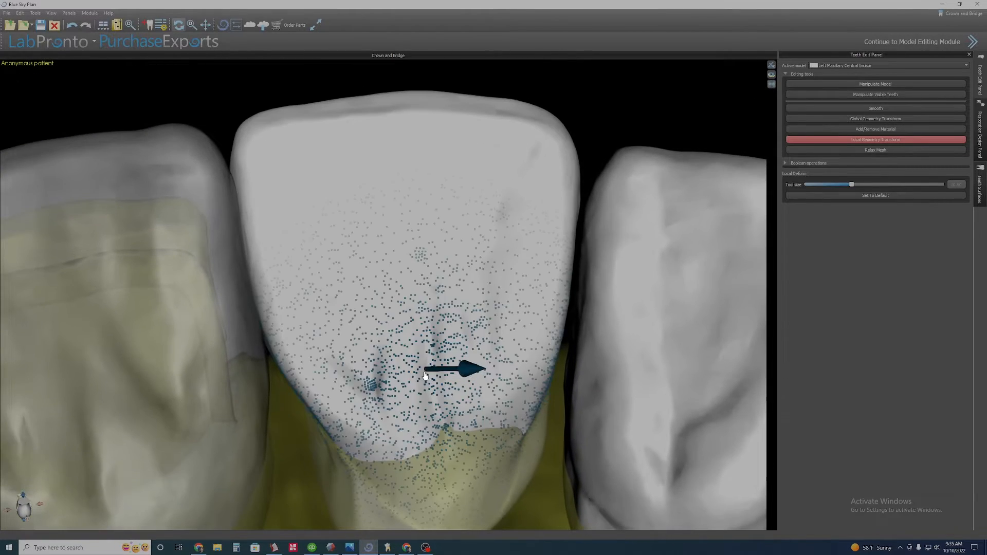
Deform the left central incisor's palatal surface near the incisal edge with Local Geometry Transform.
{"action": "left_click", "coordinate": [909, 108]}
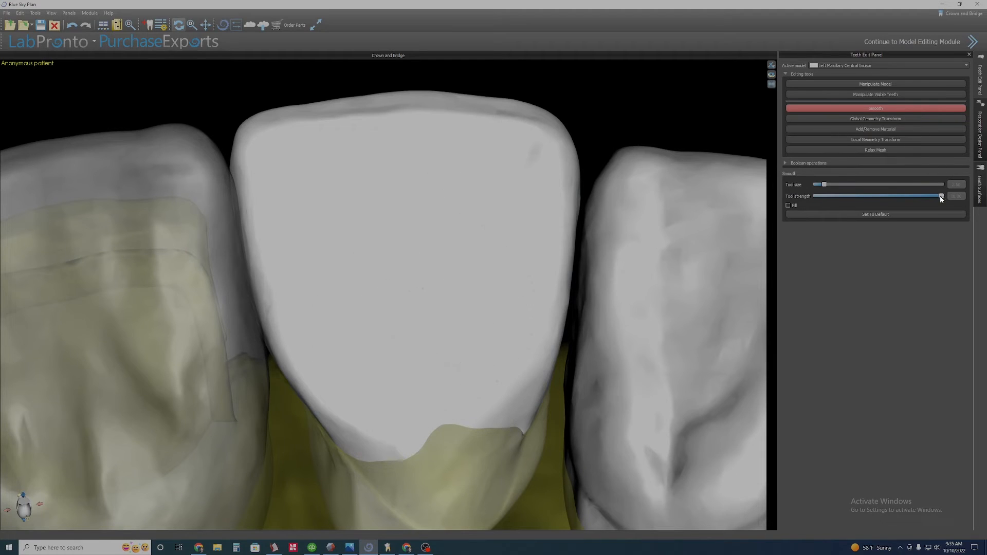
{"action": "left_click", "coordinate": [910, 139]}
{"action": "scroll", "coordinate": [315, 408], "scroll_direction": "down", "scroll_amount": 3}
{"action": "right_click_drag", "start_coordinate": [315, 408], "coordinate": [416, 387]}
{"action": "scroll", "coordinate": [416, 387], "scroll_direction": "up", "scroll_amount": 6}
{"action": "scroll", "coordinate": [454, 358], "scroll_direction": "down", "scroll_amount": 3}
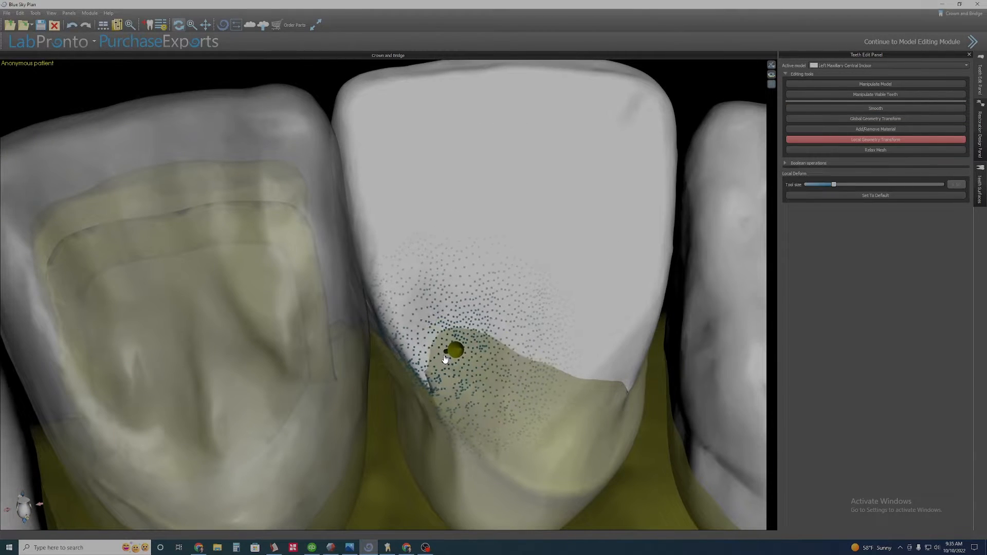
{"action": "right_click_drag", "start_coordinate": [445, 358], "coordinate": [399, 353]}
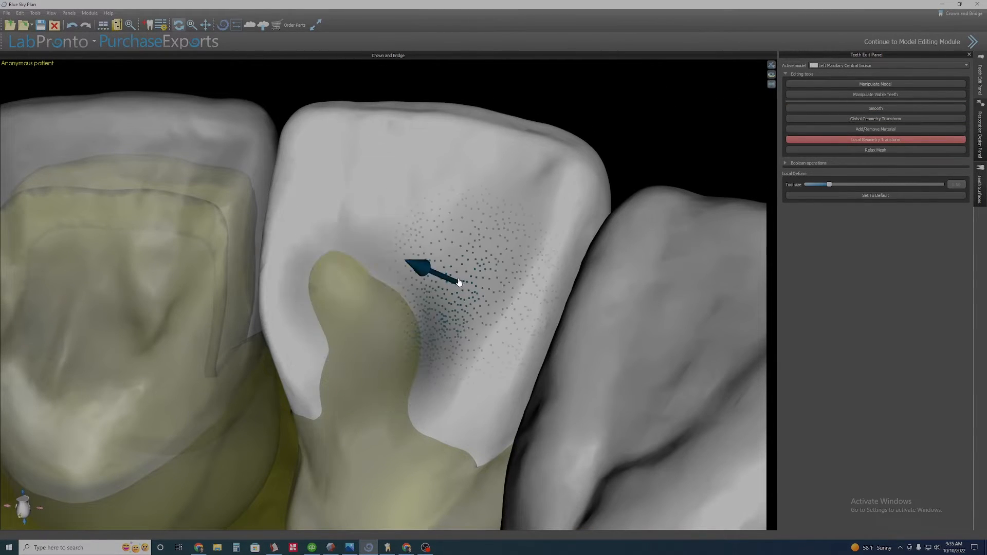
{"action": "right_click_drag", "start_coordinate": [402, 237], "coordinate": [386, 261]}
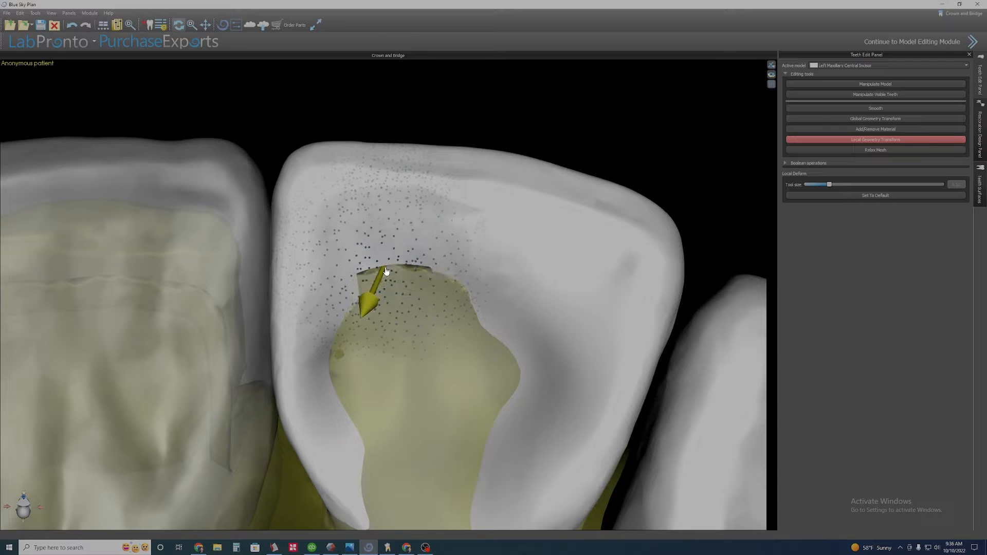
{"action": "right_click_drag", "start_coordinate": [419, 394], "coordinate": [406, 403]}
Smooth the left central incisor's mesial palatal surface, then nudge its distal palatal area with Local Geometry Transform.
{"action": "left_click", "coordinate": [864, 111]}
{"action": "right_click_drag", "start_coordinate": [493, 277], "coordinate": [488, 322]}
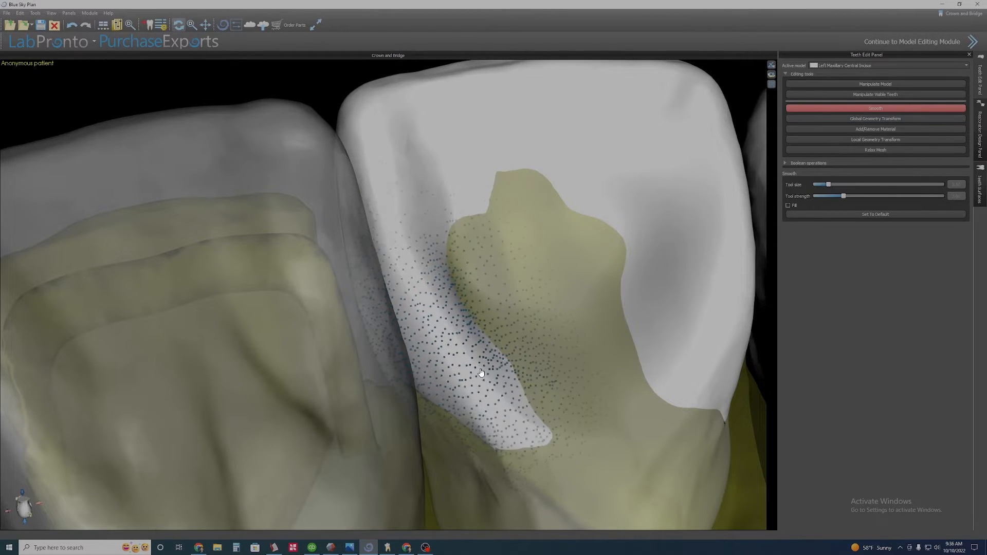
{"action": "mouse_move", "coordinate": [468, 354]}
{"action": "right_mouse_down"}
{"action": "mouse_move", "coordinate": [478, 359]}
{"action": "mouse_move", "coordinate": [453, 399]}
{"action": "right_mouse_up"}
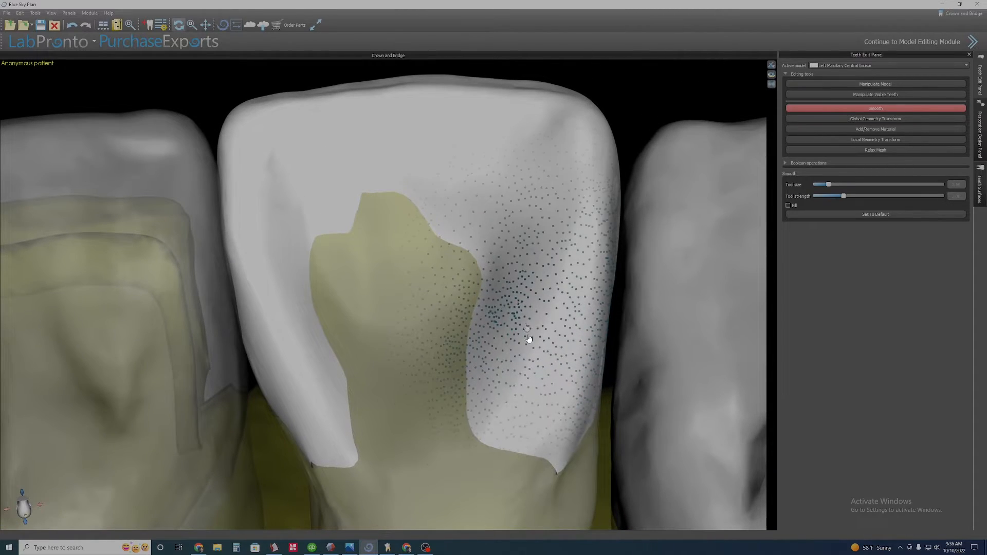
{"action": "left_click", "coordinate": [880, 139]}
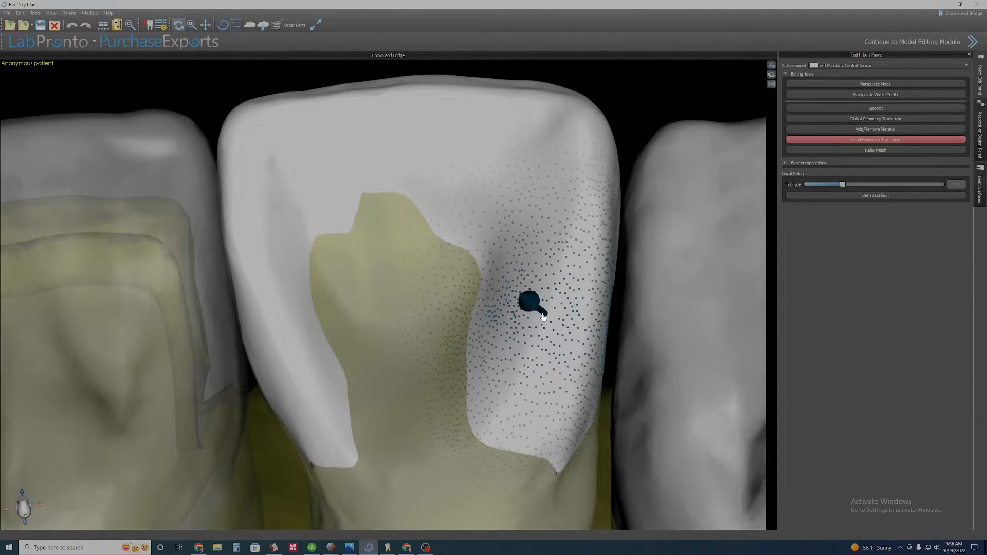
{"action": "left_click_drag", "start_coordinate": [537, 323], "coordinate": [549, 332]}
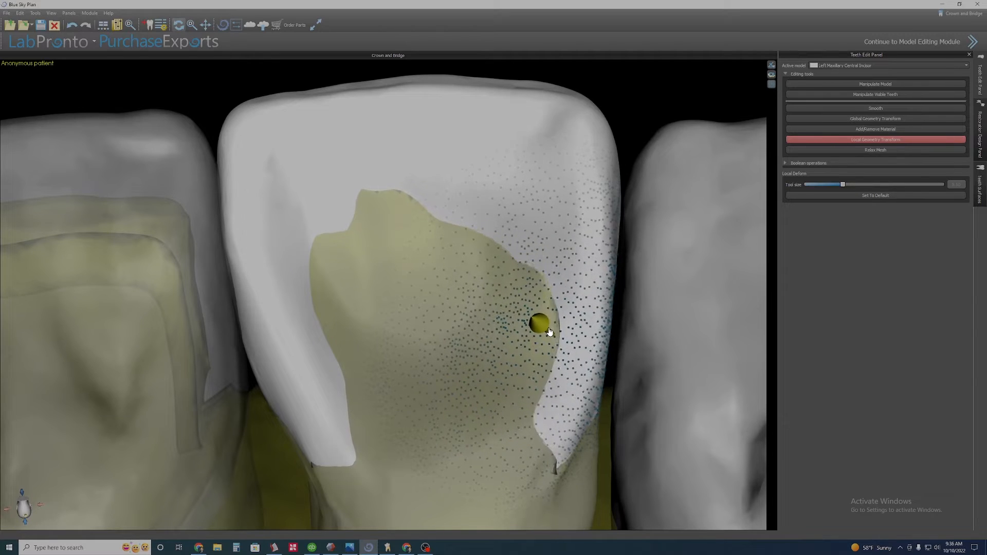
Smooth the left central incisor's mesial palatal edge near the cervical margin.
{"action": "left_click_drag", "start_coordinate": [296, 353], "coordinate": [296, 359]}
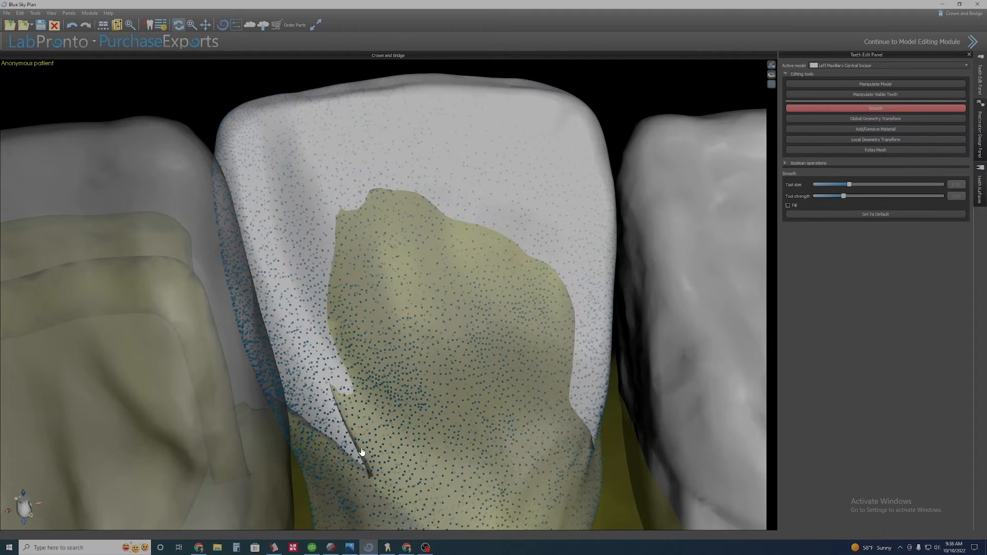
{"action": "scroll", "coordinate": [362, 452], "scroll_direction": "down", "scroll_amount": 5, "text": "ctrl"}
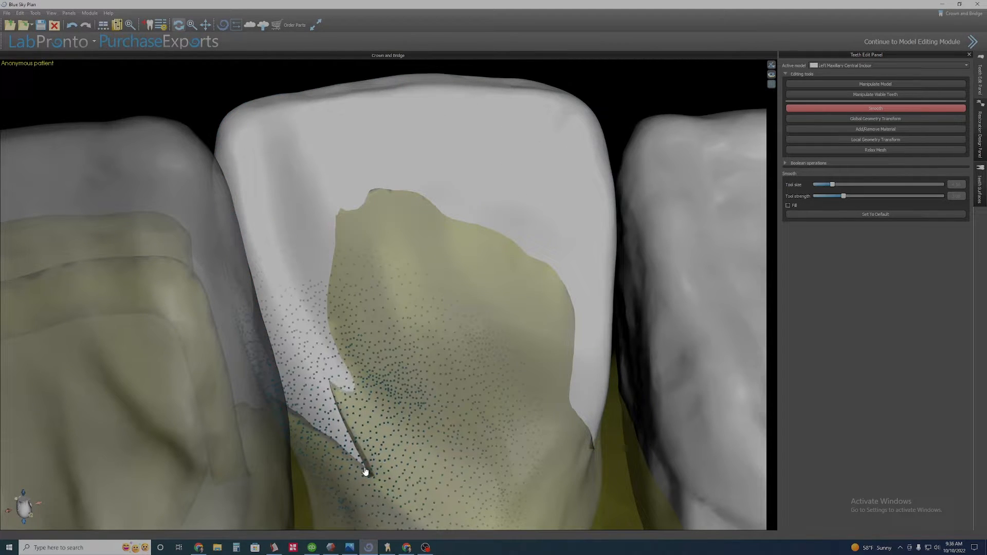
{"action": "left_click_drag", "start_coordinate": [367, 276], "coordinate": [398, 221]}
{"action": "right_click_drag", "start_coordinate": [443, 380], "coordinate": [422, 379]}
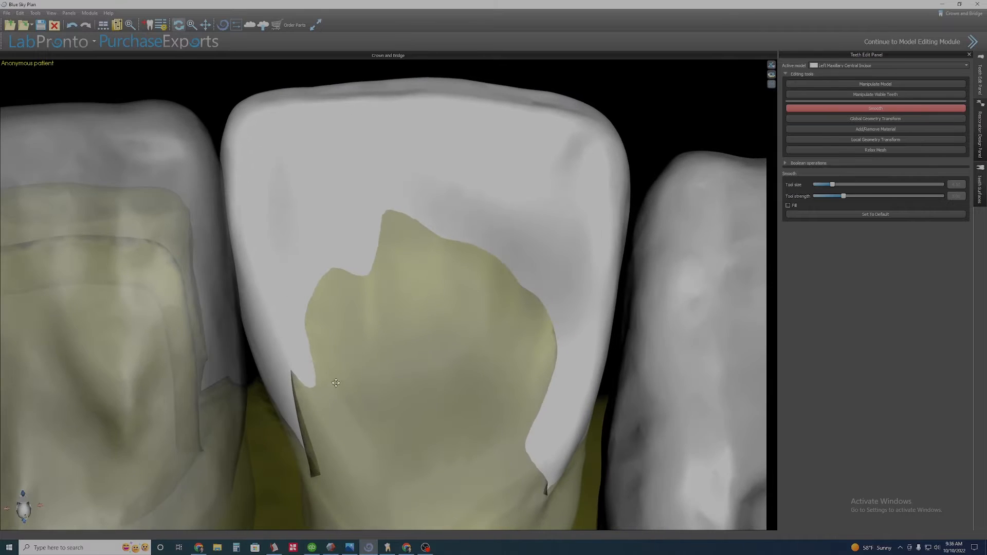
{"action": "scroll", "coordinate": [445, 328], "scroll_direction": "down", "scroll_amount": 4}
{"action": "right_click_drag", "start_coordinate": [445, 328], "coordinate": [345, 362]}
{"action": "middle_click_drag", "start_coordinate": [345, 363], "coordinate": [344, 405]}
{"action": "right_click_drag", "start_coordinate": [343, 405], "coordinate": [394, 389]}
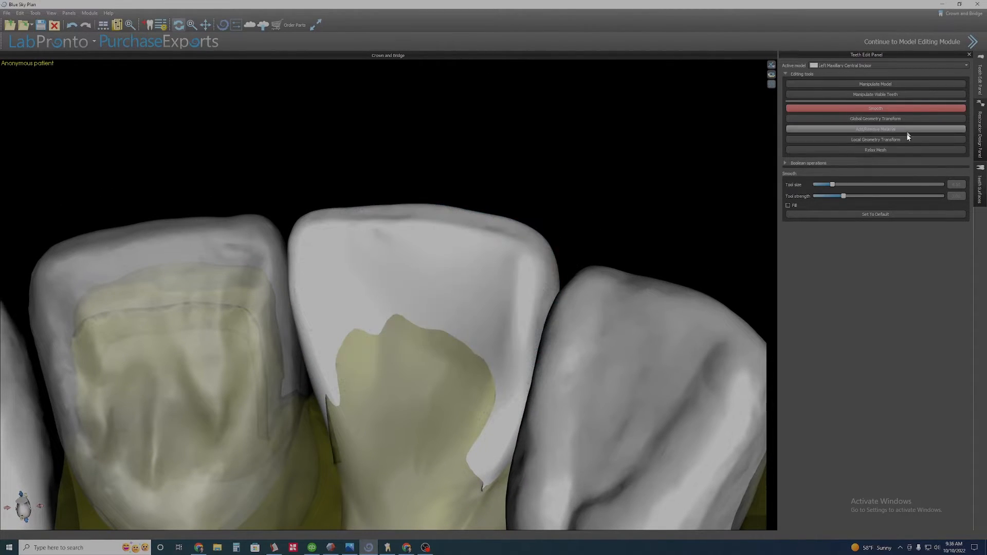
Reshape the left central incisor's palatal marginal ridge with Local Geometry Transform.
{"action": "left_click", "coordinate": [875, 140]}
{"action": "left_click_drag", "start_coordinate": [447, 308], "coordinate": [453, 308]}
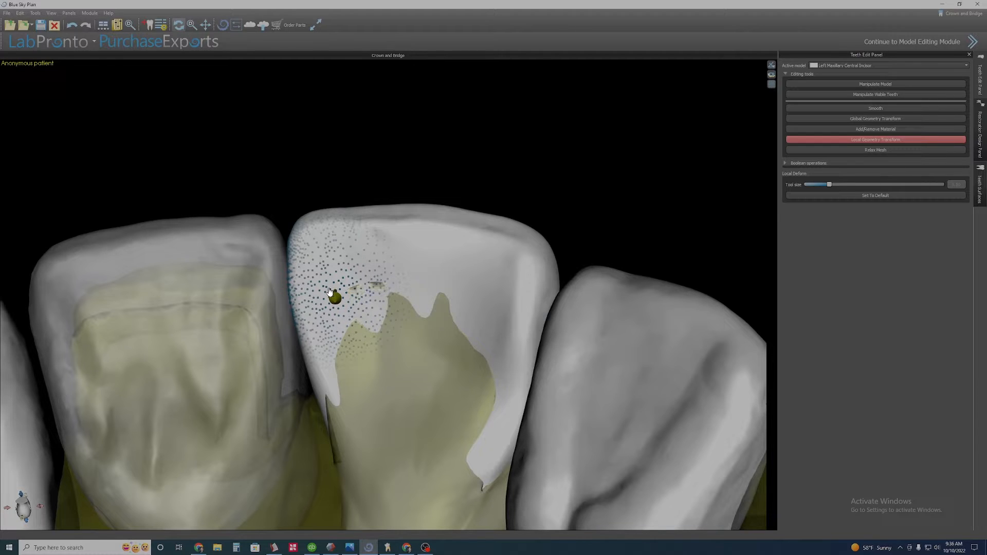
{"action": "scroll", "coordinate": [343, 285], "scroll_direction": "up", "scroll_amount": 4, "text": "ctrl"}
{"action": "mouse_move", "coordinate": [350, 281]}
{"action": "left_mouse_down"}
{"action": "mouse_move", "coordinate": [309, 315]}
{"action": "mouse_move", "coordinate": [388, 240]}
{"action": "mouse_move", "coordinate": [305, 319]}
{"action": "mouse_move", "coordinate": [354, 288]}
{"action": "mouse_move", "coordinate": [518, 279]}
{"action": "left_mouse_up"}
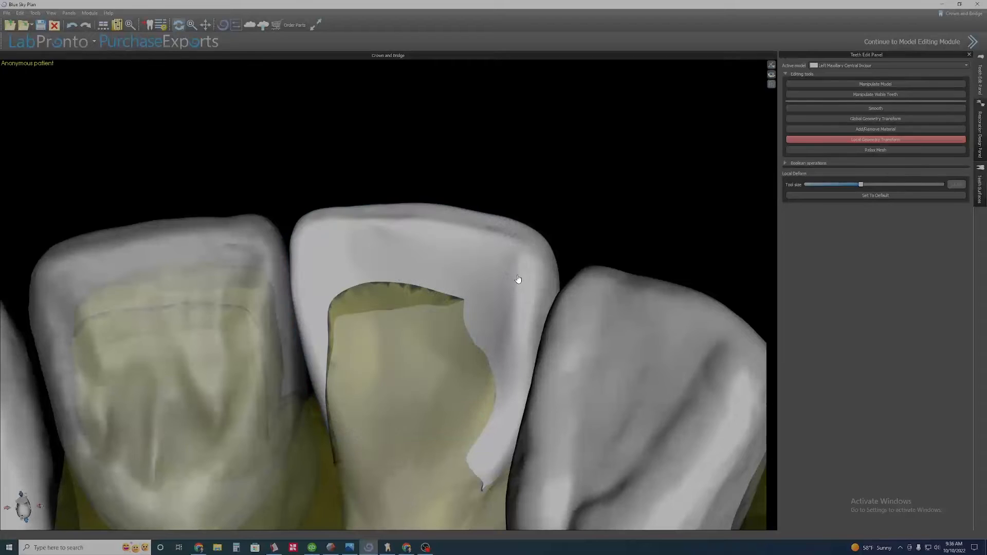
{"action": "right_click_drag", "start_coordinate": [429, 325], "coordinate": [516, 341]}
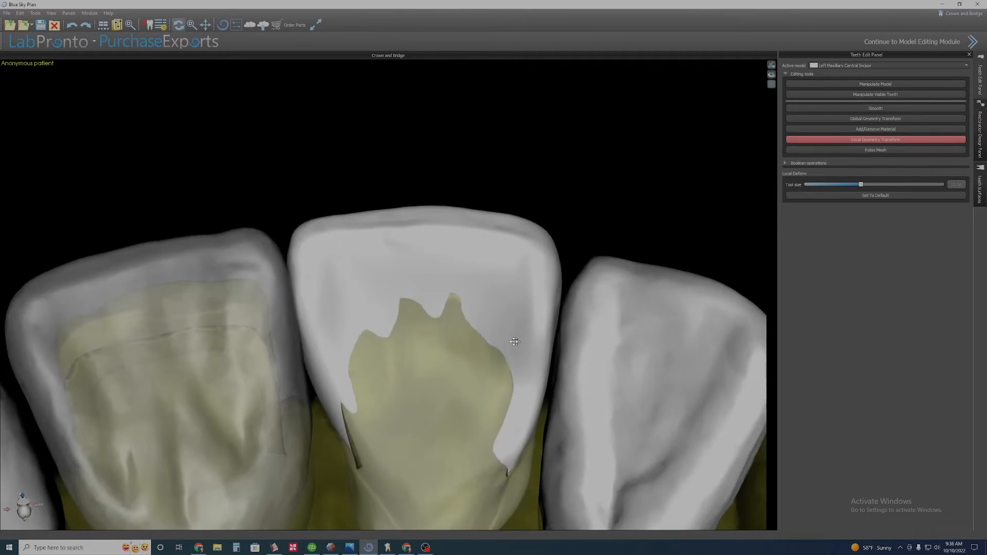
{"action": "scroll", "coordinate": [662, 232], "scroll_direction": "up", "scroll_amount": 4}
Smooth the left central incisor's palatal surface and its mesial interproximal region.
{"action": "left_click", "coordinate": [881, 108]}
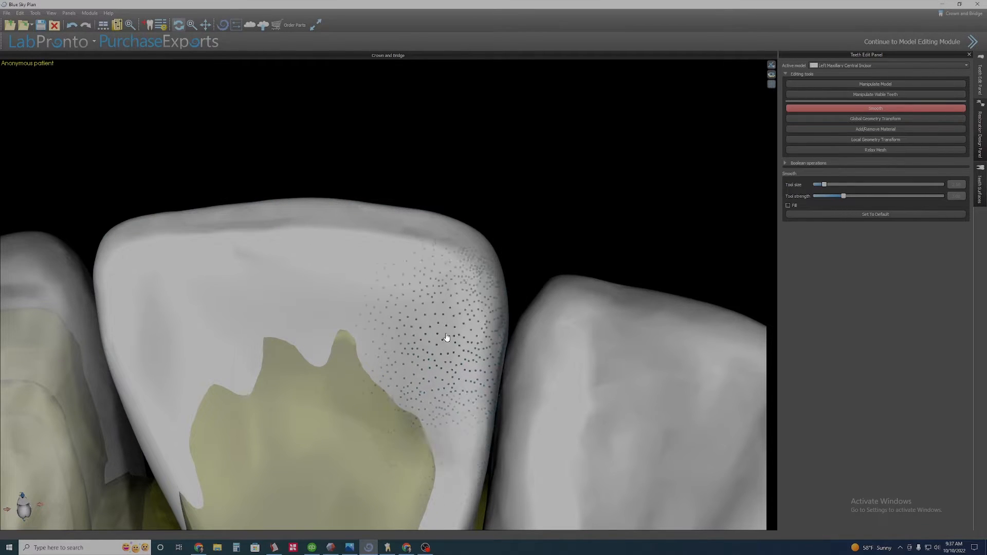
{"action": "middle_click_drag", "start_coordinate": [420, 441], "coordinate": [520, 414]}
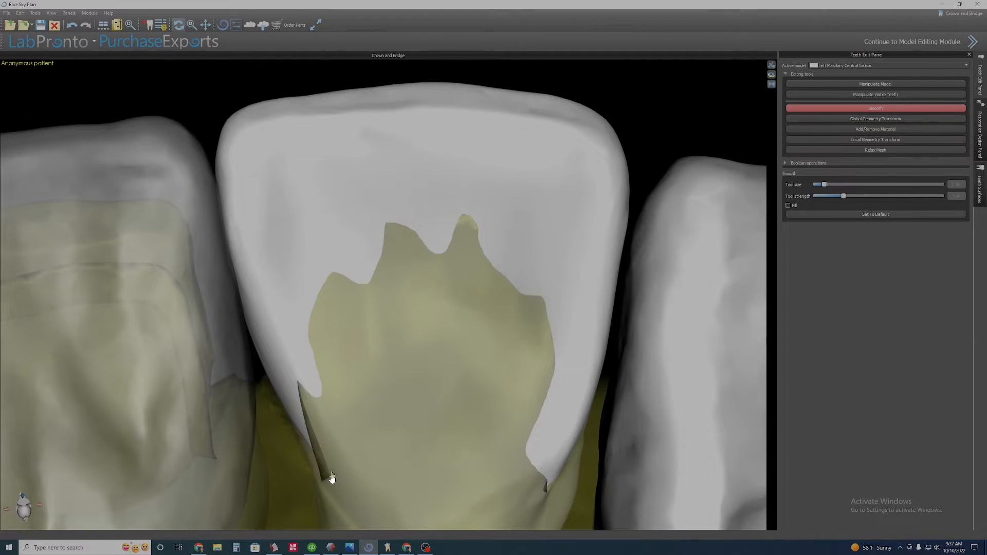
{"action": "right_click_drag", "start_coordinate": [331, 478], "coordinate": [439, 436]}
{"action": "middle_click_drag", "start_coordinate": [439, 436], "coordinate": [539, 379]}
{"action": "scroll", "coordinate": [514, 377], "scroll_direction": "up", "scroll_amount": 4}
{"action": "middle_click_drag", "start_coordinate": [468, 373], "coordinate": [635, 290]}
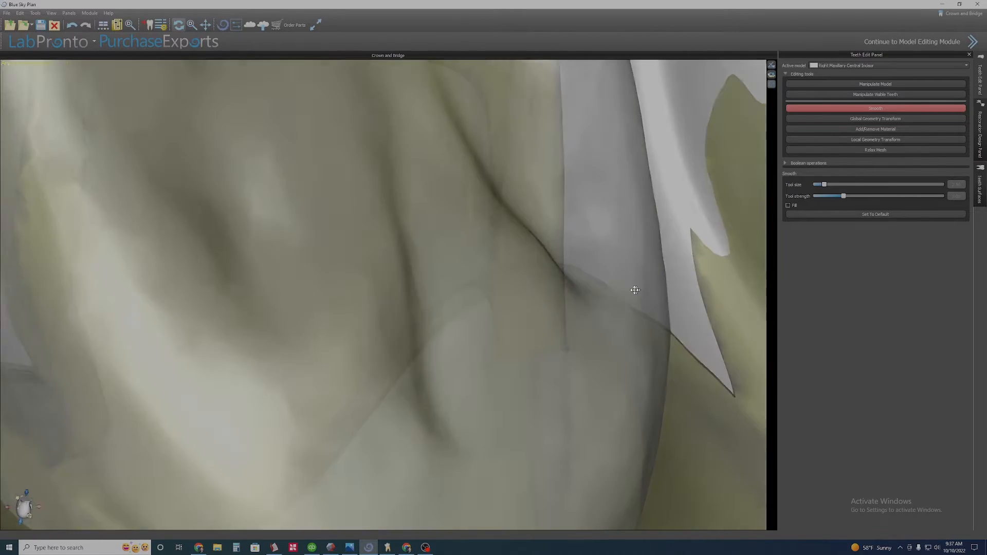
{"action": "right_click_drag", "start_coordinate": [635, 290], "coordinate": [465, 339]}
{"action": "scroll", "coordinate": [465, 339], "scroll_direction": "down", "scroll_amount": 3}
{"action": "middle_click_drag", "start_coordinate": [464, 337], "coordinate": [365, 341]}
{"action": "right_click_drag", "start_coordinate": [365, 341], "coordinate": [335, 427]}
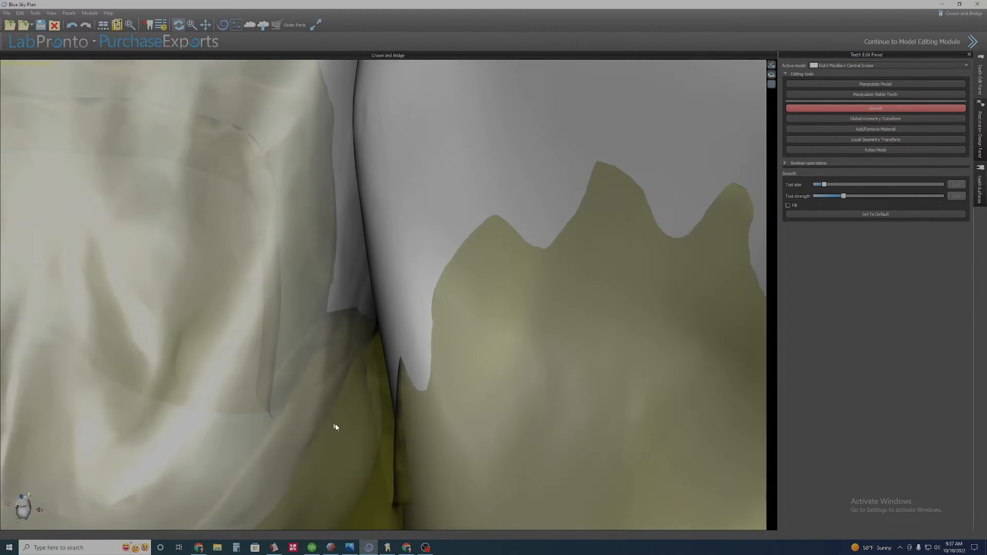
{"action": "middle_click_drag", "start_coordinate": [335, 427], "coordinate": [396, 411]}
Pull the left central incisor's mesial palatal cervical contour outward with Local Geometry Transform.
{"action": "left_click", "coordinate": [865, 139]}
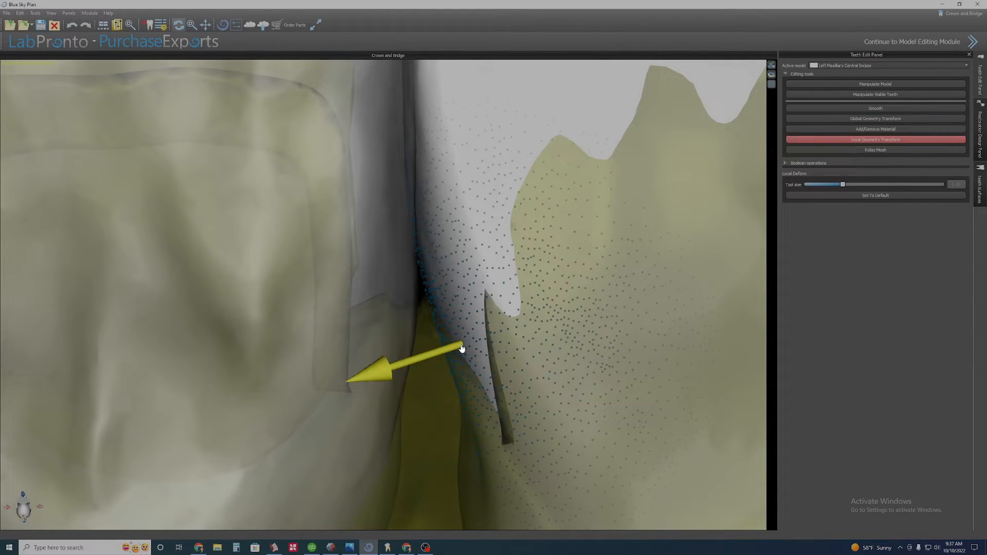
{"action": "left_click_drag", "start_coordinate": [459, 350], "coordinate": [440, 355]}
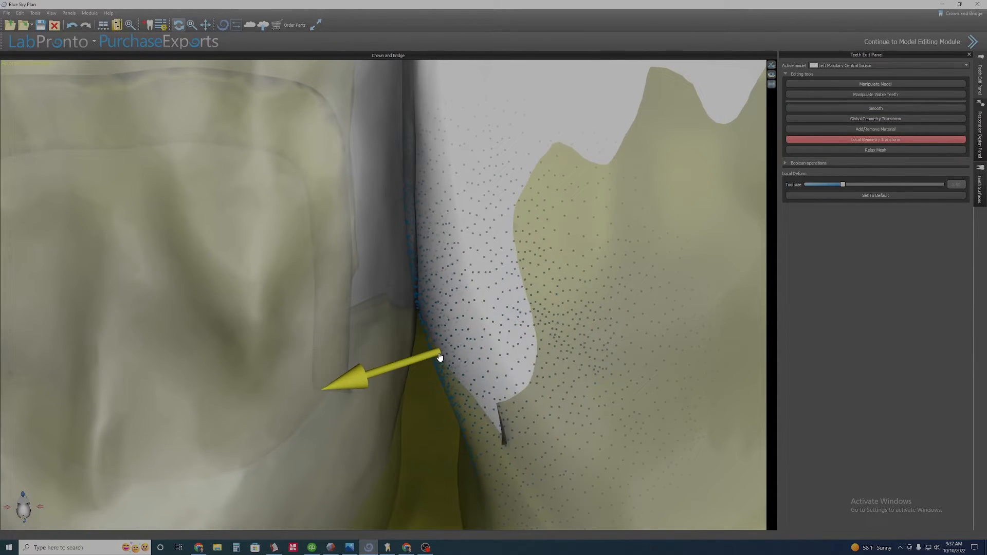
{"action": "left_click_drag", "start_coordinate": [571, 413], "coordinate": [571, 409]}
{"action": "scroll", "coordinate": [636, 434], "scroll_direction": "down", "scroll_amount": 4}
{"action": "middle_click_drag", "start_coordinate": [637, 434], "coordinate": [430, 405]}
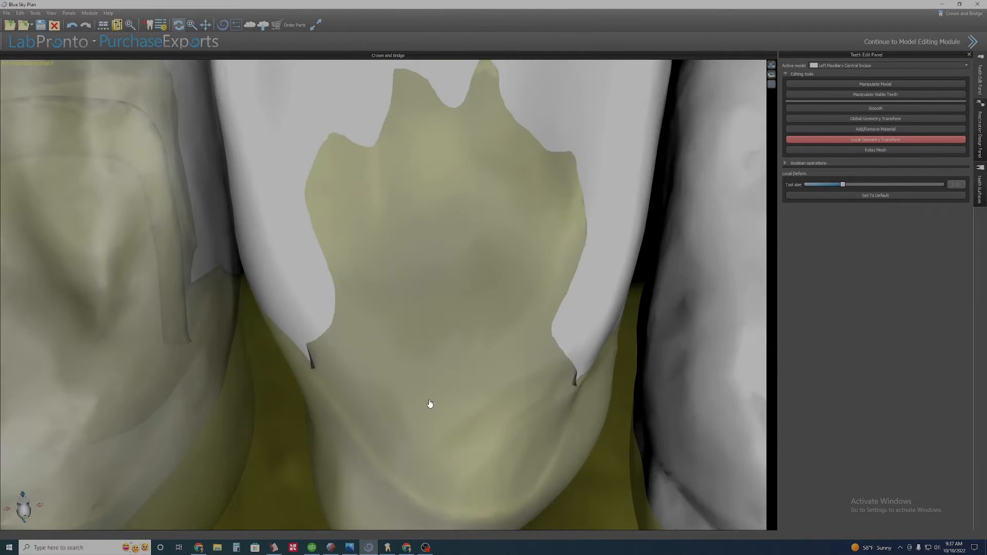
{"action": "right_click_drag", "start_coordinate": [430, 406], "coordinate": [575, 388]}
{"action": "scroll", "coordinate": [479, 388], "scroll_direction": "up", "scroll_amount": 2}
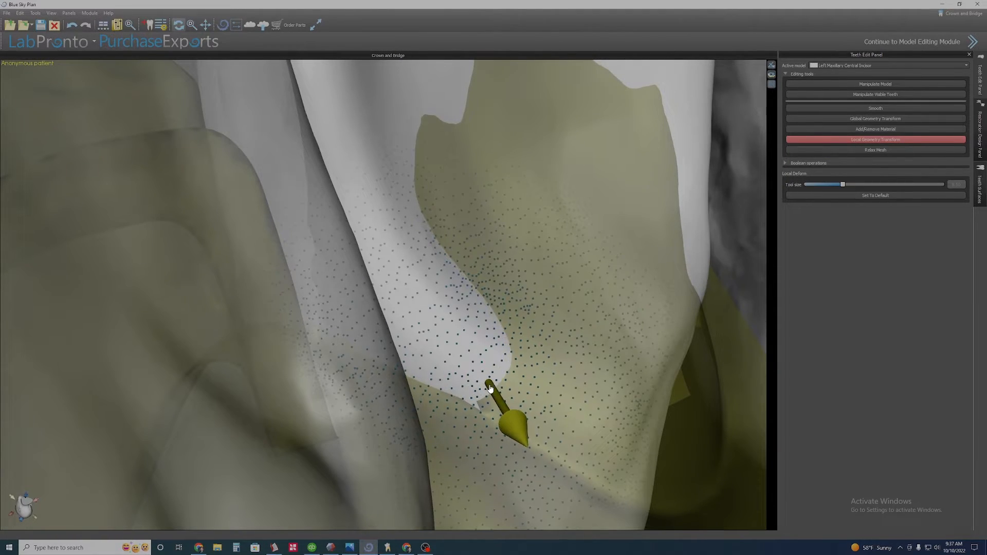
{"action": "scroll", "coordinate": [599, 324], "scroll_direction": "down", "scroll_amount": 1}
{"action": "right_click_drag", "start_coordinate": [599, 323], "coordinate": [394, 375]}
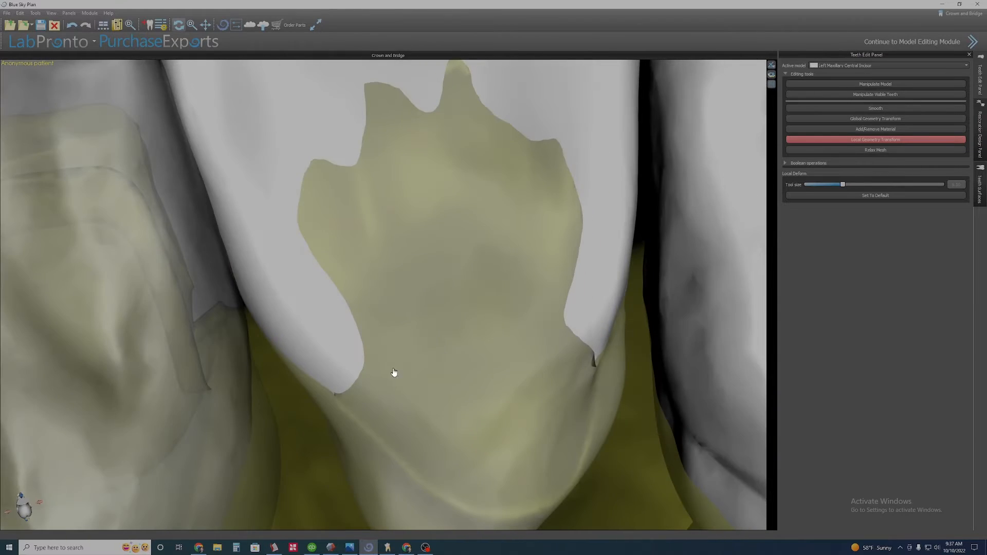
{"action": "scroll", "coordinate": [394, 375], "scroll_direction": "down", "scroll_amount": 3}
{"action": "middle_click_drag", "start_coordinate": [520, 398], "coordinate": [445, 442]}
{"action": "scroll", "coordinate": [445, 442], "scroll_direction": "up", "scroll_amount": 3}
{"action": "right_click_drag", "start_coordinate": [363, 447], "coordinate": [325, 373]}
{"action": "right_click_drag", "start_coordinate": [431, 381], "coordinate": [401, 386]}
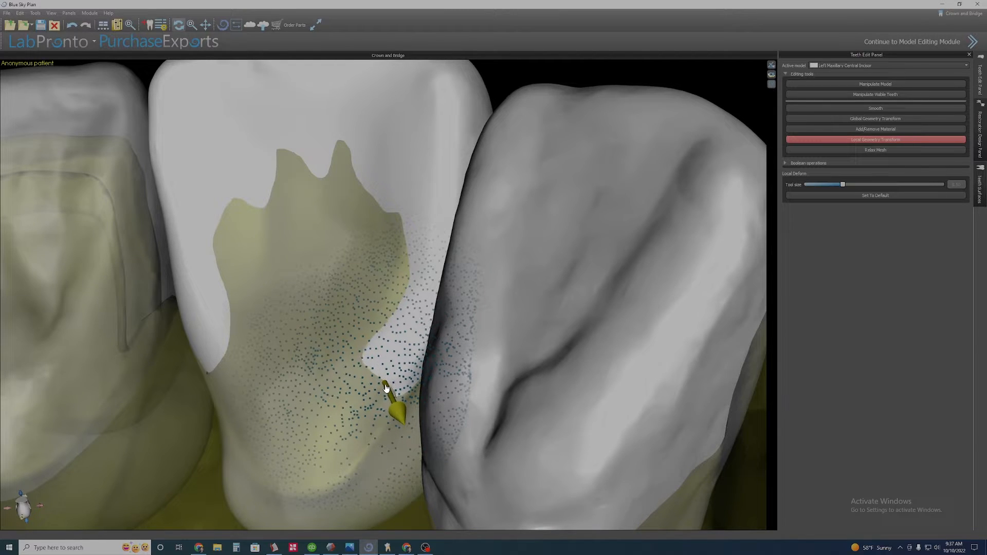
Inspect the reshaped palatal surface of the left central incisor at different zoom levels.
{"action": "scroll", "coordinate": [389, 388], "scroll_direction": "down", "scroll_amount": 3}
{"action": "scroll", "coordinate": [341, 375], "scroll_direction": "up", "scroll_amount": 2}
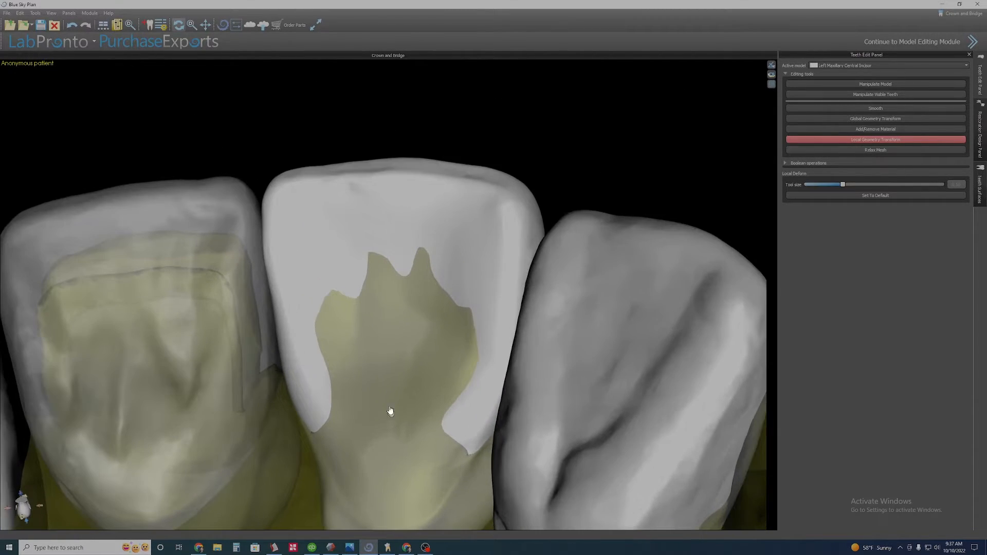
{"action": "right_click_drag", "start_coordinate": [404, 386], "coordinate": [463, 383]}
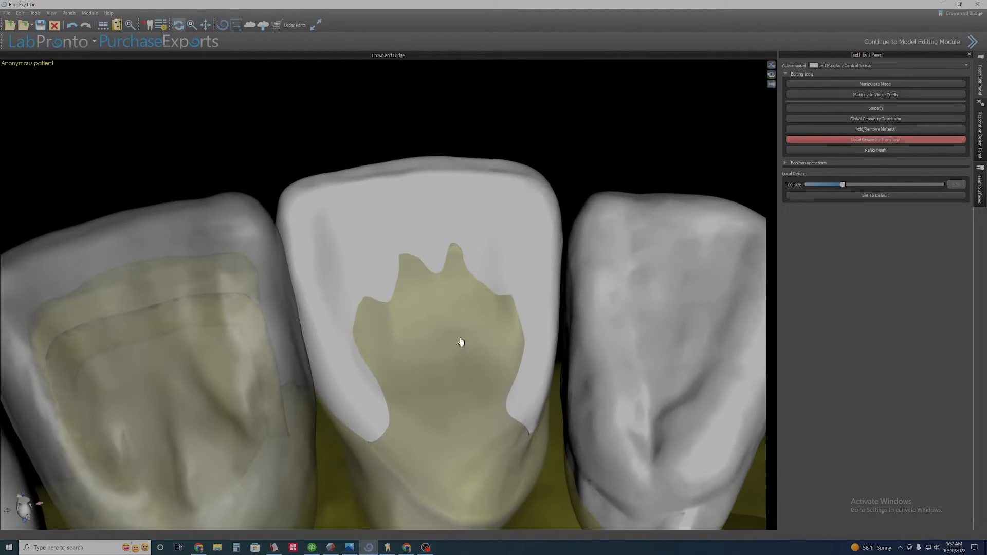
{"action": "scroll", "coordinate": [456, 346], "scroll_direction": "down", "scroll_amount": 1}
{"action": "scroll", "coordinate": [426, 370], "scroll_direction": "up", "scroll_amount": 3}
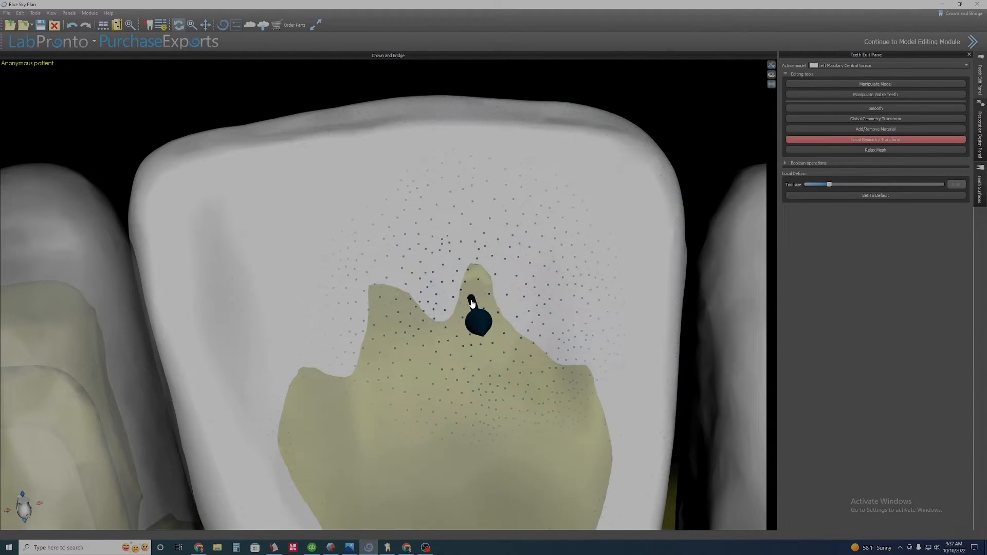
{"action": "scroll", "coordinate": [452, 327], "scroll_direction": "down", "scroll_amount": 5}
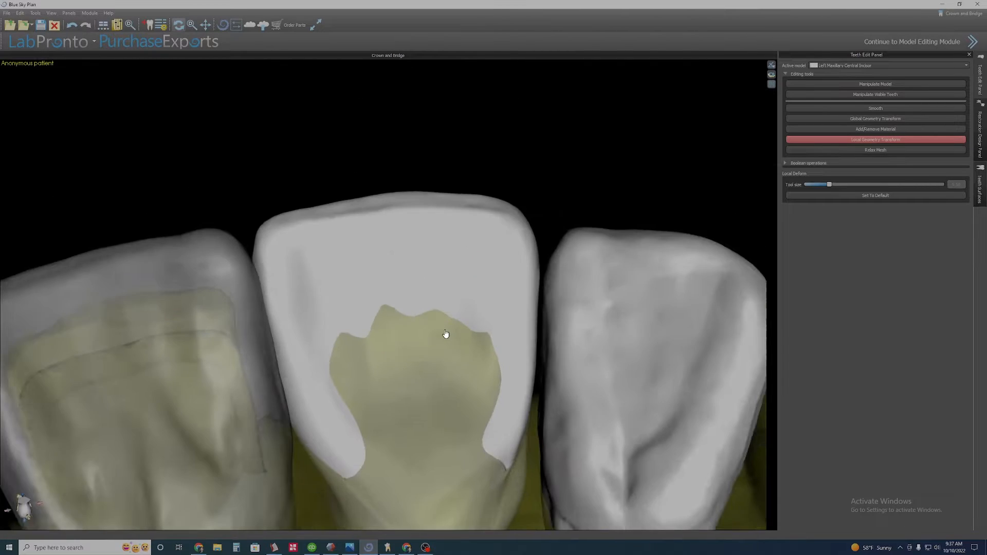
{"action": "mouse_move", "coordinate": [427, 379]}
{"action": "right_mouse_down"}
{"action": "mouse_move", "coordinate": [361, 381]}
{"action": "mouse_move", "coordinate": [410, 373]}
{"action": "right_mouse_up"}
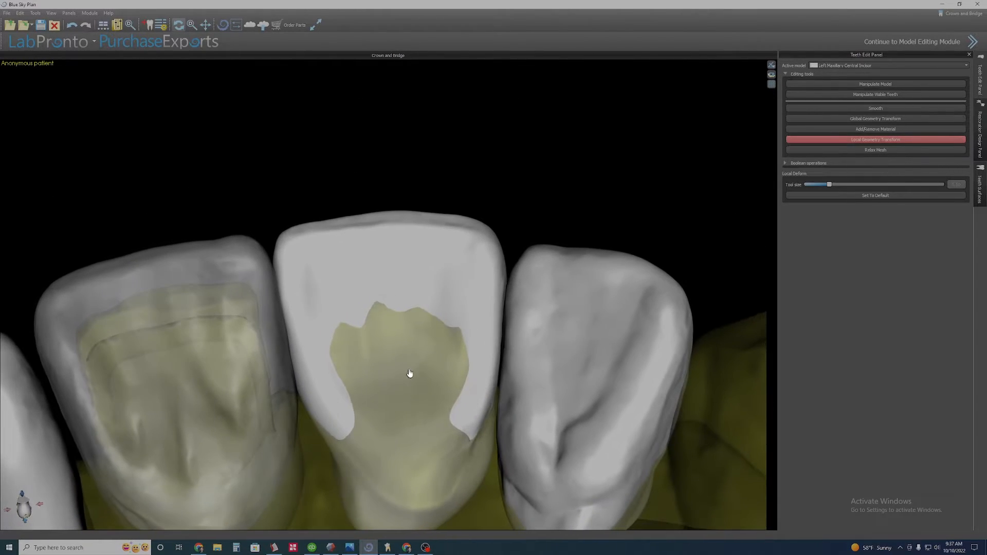
Deform the left central incisor's palatal concavity further with Local Geometry Transform.
{"action": "right_click_drag", "start_coordinate": [407, 154], "coordinate": [381, 251]}
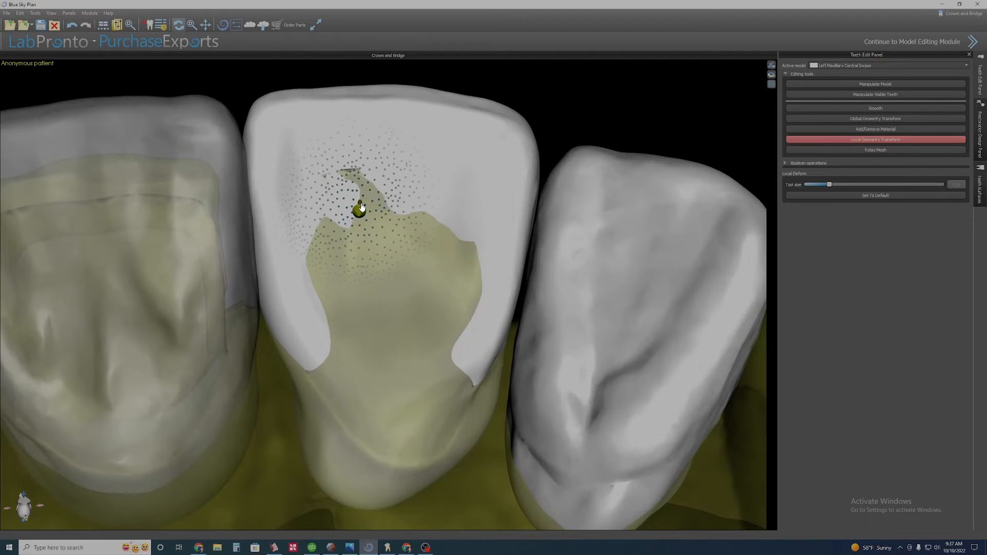
{"action": "left_click_drag", "start_coordinate": [453, 212], "coordinate": [445, 222]}
{"action": "scroll", "coordinate": [359, 251], "scroll_direction": "down", "scroll_amount": 2}
{"action": "scroll", "coordinate": [359, 251], "scroll_direction": "up", "scroll_amount": 2}
{"action": "middle_click_drag", "start_coordinate": [359, 251], "coordinate": [439, 360]}
Smooth the left central incisor's mesial palatal edge with the Smooth tool.
{"action": "left_click", "coordinate": [874, 108]}
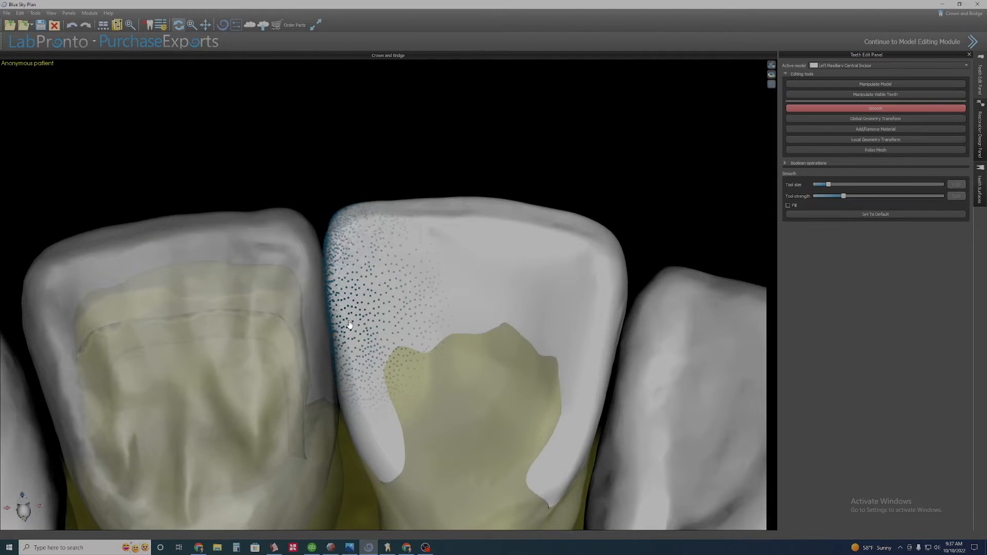
{"action": "scroll", "coordinate": [561, 394], "scroll_direction": "down", "scroll_amount": 2}
{"action": "scroll", "coordinate": [390, 295], "scroll_direction": "up", "scroll_amount": 3}
{"action": "right_click_drag", "start_coordinate": [456, 448], "coordinate": [457, 257]}
{"action": "scroll", "coordinate": [390, 295], "scroll_direction": "down", "scroll_amount": 2}
{"action": "scroll", "coordinate": [463, 265], "scroll_direction": "up", "scroll_amount": 2}
Toggle transparency on the incisors to view the teeth against the gingiva from the front.
{"action": "right_click", "coordinate": [465, 267]}
{"action": "left_click", "coordinate": [488, 284]}
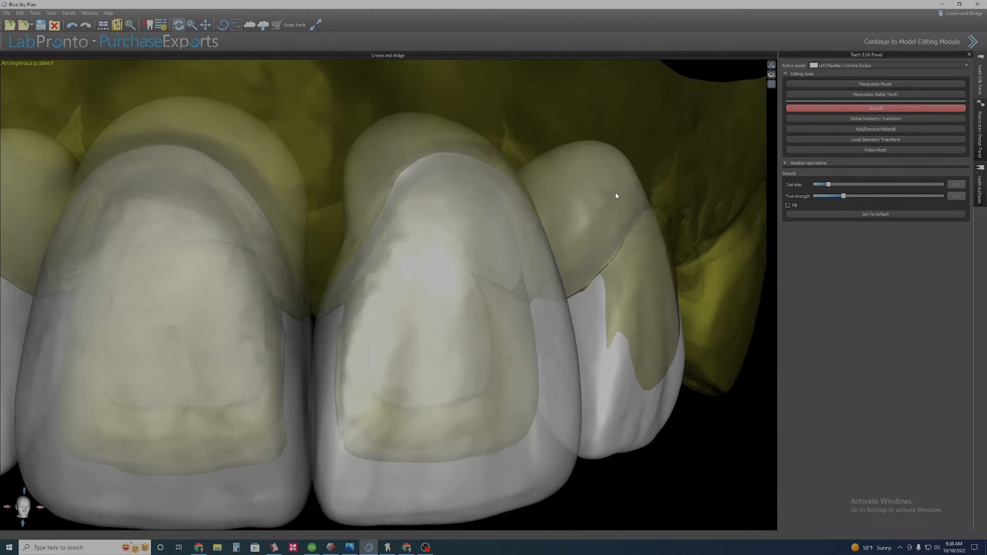
{"action": "right_click", "coordinate": [614, 195]}
{"action": "left_click", "coordinate": [636, 222]}
{"action": "right_click_drag", "start_coordinate": [565, 247], "coordinate": [401, 206]}
{"action": "right_click", "coordinate": [248, 198]}
{"action": "left_click", "coordinate": [270, 215]}
Push the left central incisor's cervical contour toward the gingiva with Local Geometry Transform.
{"action": "left_click", "coordinate": [875, 140]}
{"action": "right_click", "coordinate": [464, 226]}
{"action": "left_click", "coordinate": [485, 242]}
{"action": "scroll", "coordinate": [454, 249], "scroll_direction": "up", "scroll_amount": 5, "text": "ctrl"}
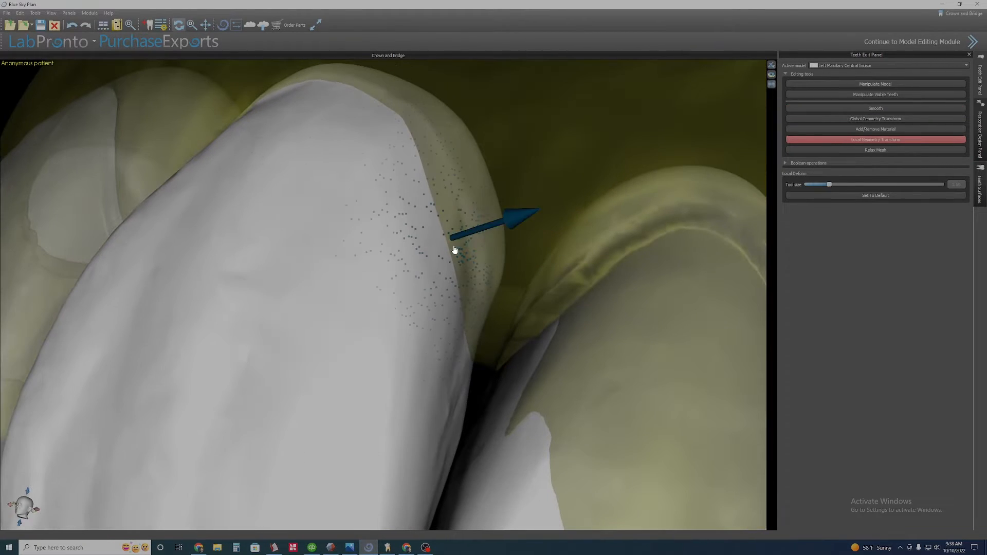
{"action": "left_click_drag", "start_coordinate": [454, 249], "coordinate": [436, 243]}
{"action": "right_click_drag", "start_coordinate": [405, 188], "coordinate": [458, 381]}
{"action": "left_click_drag", "start_coordinate": [469, 381], "coordinate": [457, 381]}
{"action": "right_click_drag", "start_coordinate": [457, 381], "coordinate": [385, 108]}
Adjust the left central incisor's cervical contour again with Local Geometry Transform after toggling its transparency.
{"action": "scroll", "coordinate": [432, 277], "scroll_direction": "down", "scroll_amount": 3}
{"action": "right_click_drag", "start_coordinate": [431, 277], "coordinate": [377, 299]}
{"action": "scroll", "coordinate": [412, 346], "scroll_direction": "up", "scroll_amount": 3}
{"action": "right_click", "coordinate": [451, 248]}
{"action": "left_click", "coordinate": [469, 267]}
{"action": "left_click_drag", "start_coordinate": [465, 286], "coordinate": [471, 284]}
{"action": "right_click_drag", "start_coordinate": [357, 223], "coordinate": [245, 378]}
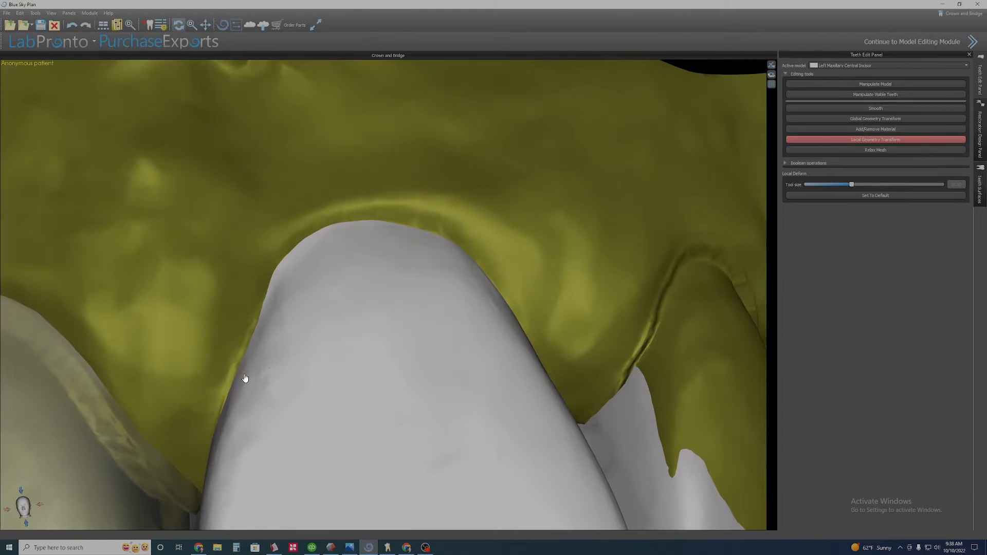
{"action": "scroll", "coordinate": [230, 380], "scroll_direction": "down", "scroll_amount": 4}
{"action": "right_click_drag", "start_coordinate": [359, 363], "coordinate": [273, 360]}
Smooth the left central incisor's cervical region along the gingival margin.
{"action": "left_click", "coordinate": [875, 109]}
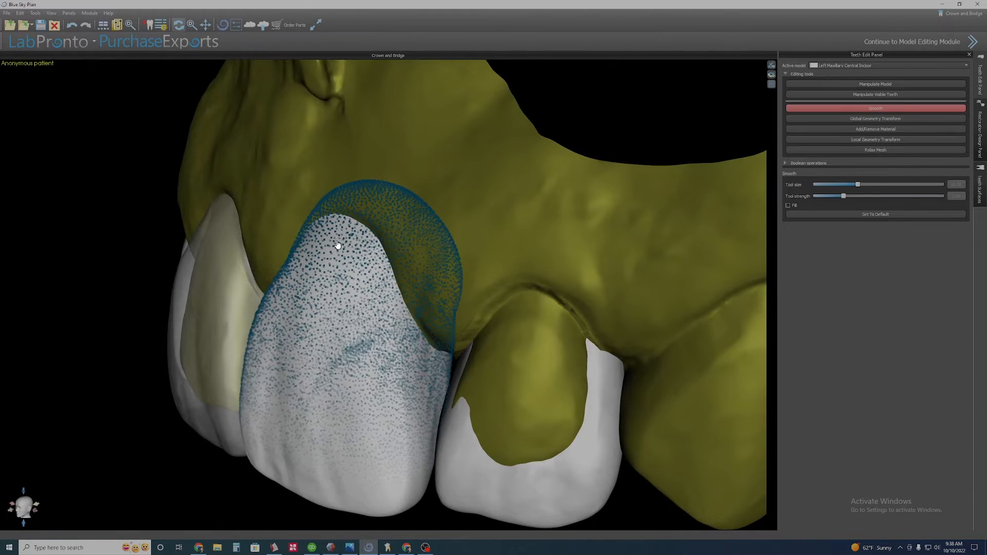
{"action": "right_click_drag", "start_coordinate": [337, 245], "coordinate": [450, 218]}
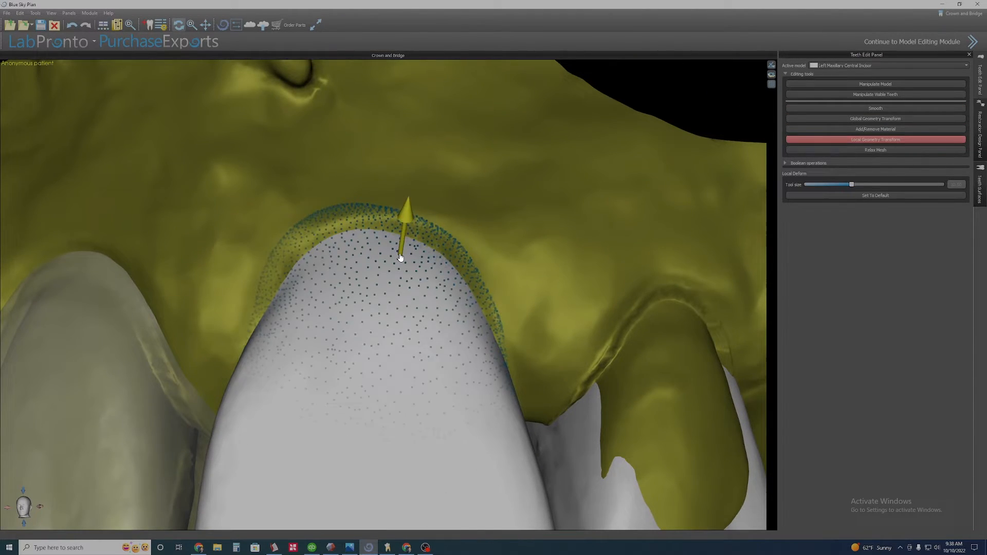
{"action": "scroll", "coordinate": [383, 319], "scroll_direction": "down", "scroll_amount": 10}
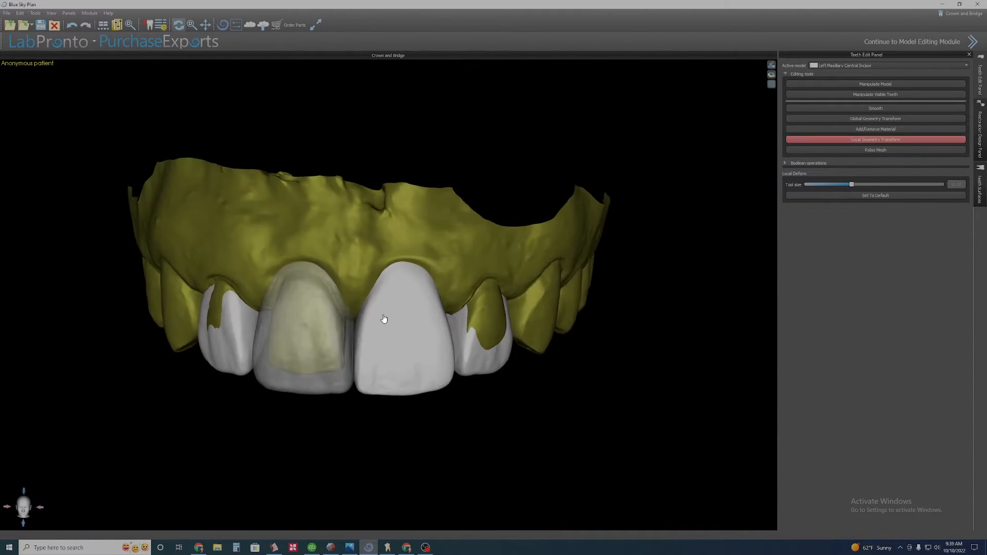
Toggle the incisors' transparency and examine the interproximal area between the central incisors closely.
{"action": "scroll", "coordinate": [403, 363], "scroll_direction": "up", "scroll_amount": 5}
{"action": "right_click", "coordinate": [309, 364]}
{"action": "left_click", "coordinate": [324, 378]}
{"action": "right_click", "coordinate": [386, 364]}
{"action": "left_click", "coordinate": [401, 379]}
{"action": "scroll", "coordinate": [403, 368], "scroll_direction": "up", "scroll_amount": 5}
{"action": "right_click_drag", "start_coordinate": [404, 368], "coordinate": [437, 355]}
{"action": "scroll", "coordinate": [440, 359], "scroll_direction": "up", "scroll_amount": 3}
{"action": "right_click", "coordinate": [441, 360]}
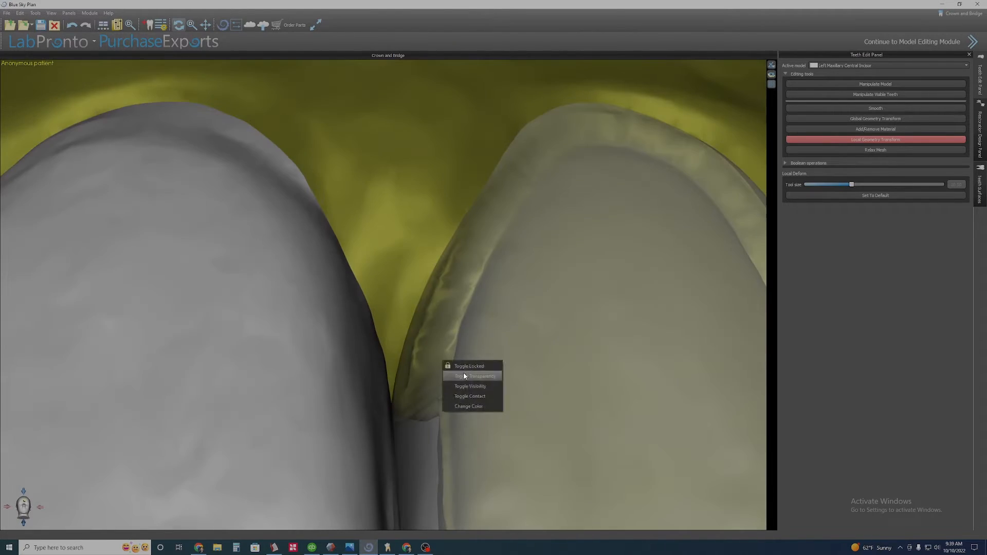
{"action": "left_click", "coordinate": [464, 374]}
{"action": "right_click", "coordinate": [404, 376]}
{"action": "left_click", "coordinate": [413, 391]}
{"action": "right_click", "coordinate": [415, 332]}
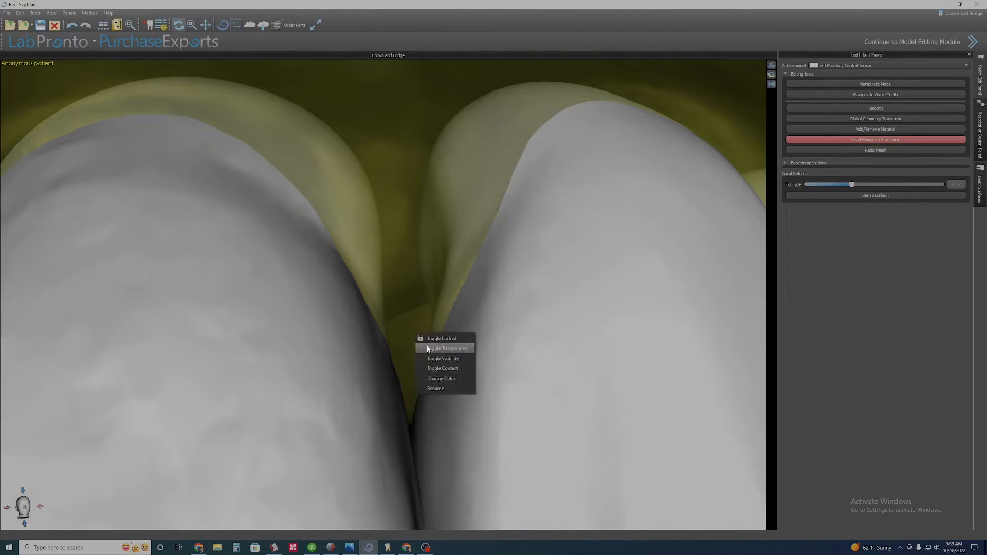
{"action": "left_click", "coordinate": [428, 346]}
{"action": "right_click_drag", "start_coordinate": [419, 401], "coordinate": [301, 400]}
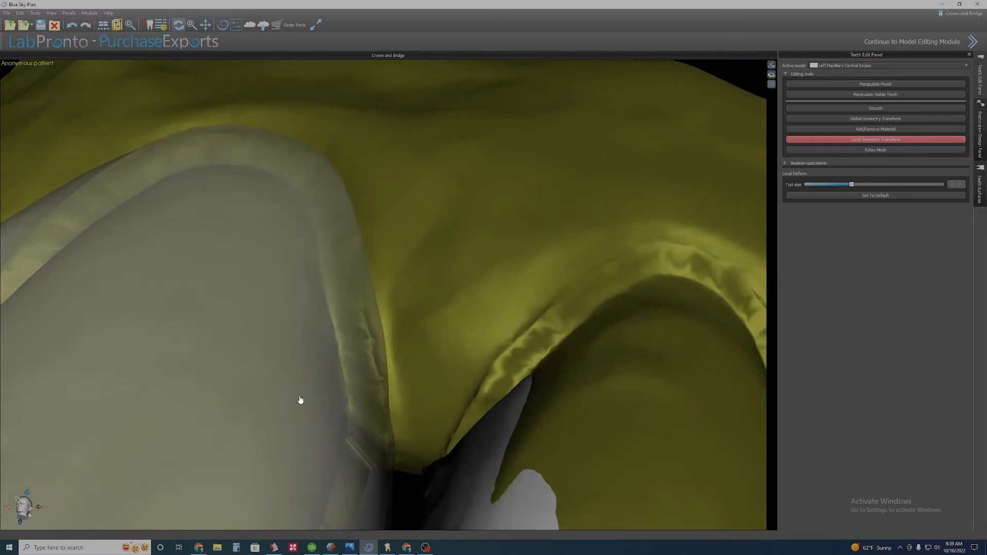
Pull the left central incisor's mesial cervical surface toward the neighbouring tooth with Local Geometry Transform.
{"action": "right_click", "coordinate": [326, 341]}
{"action": "left_click", "coordinate": [337, 357]}
{"action": "right_click_drag", "start_coordinate": [337, 356], "coordinate": [379, 322]}
{"action": "scroll", "coordinate": [378, 322], "scroll_direction": "down", "scroll_amount": 1}
{"action": "left_click_drag", "start_coordinate": [379, 321], "coordinate": [368, 324]}
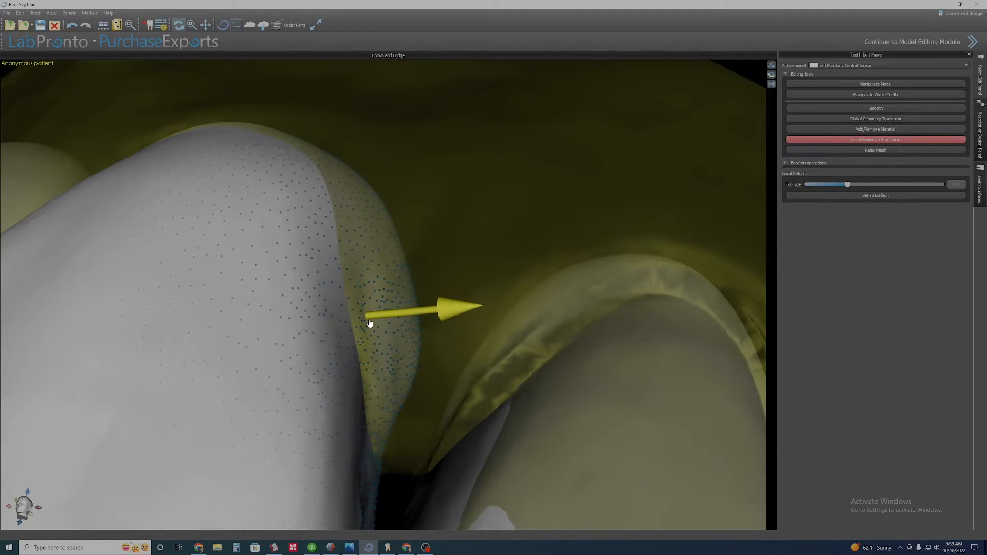
{"action": "scroll", "coordinate": [370, 325], "scroll_direction": "down", "scroll_amount": 2}
{"action": "right_click_drag", "start_coordinate": [370, 325], "coordinate": [541, 359]}
{"action": "scroll", "coordinate": [541, 359], "scroll_direction": "up", "scroll_amount": 3}
{"action": "scroll", "coordinate": [542, 359], "scroll_direction": "down", "scroll_amount": 1}
Select the left central incisor and reshape its palatal cervical contour with a smaller Local Geometry Transform tool.
{"action": "left_click", "coordinate": [833, 132]}
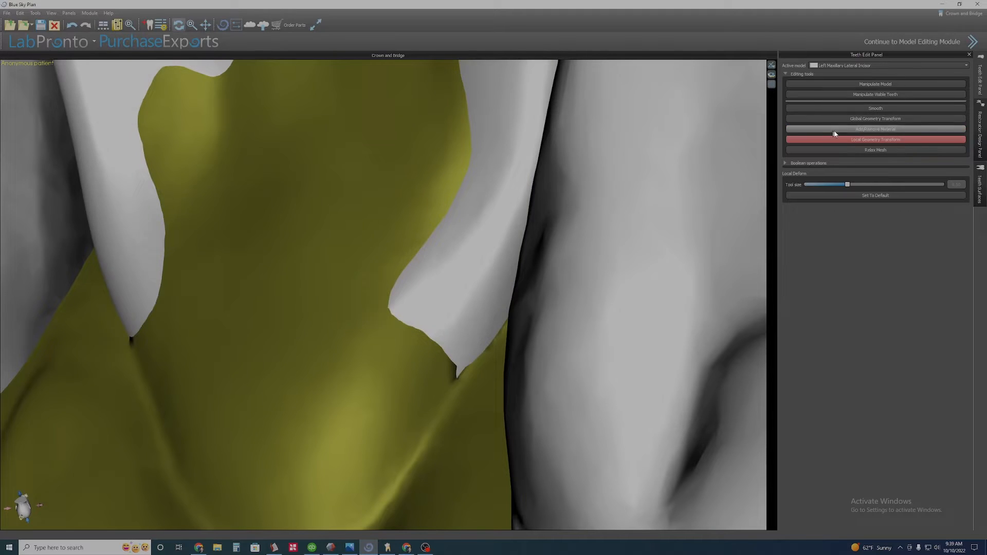
{"action": "left_click", "coordinate": [404, 297]}
{"action": "scroll", "coordinate": [406, 295], "scroll_direction": "down", "scroll_amount": 7}
{"action": "scroll", "coordinate": [407, 295], "scroll_direction": "up", "scroll_amount": 1}
{"action": "left_click_drag", "start_coordinate": [407, 295], "coordinate": [411, 309]}
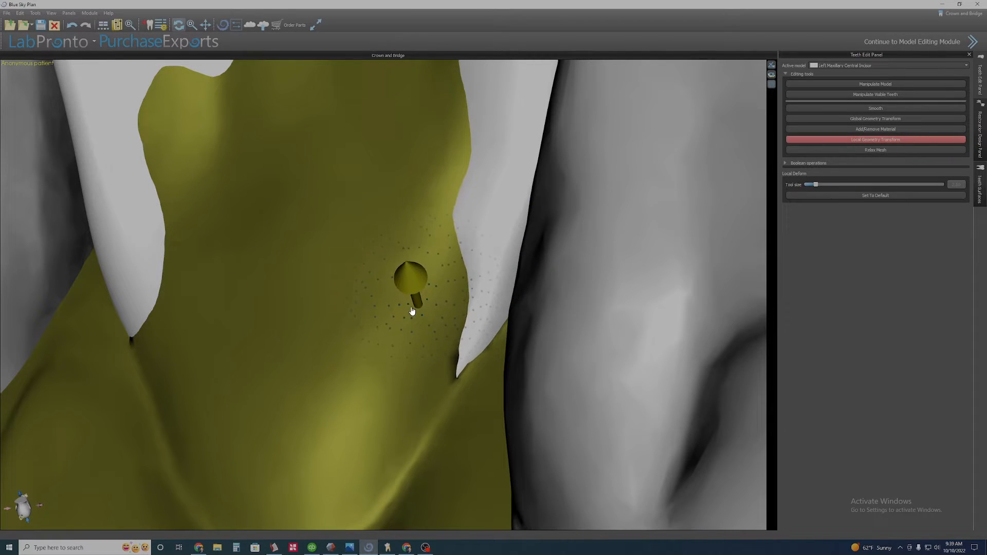
{"action": "right_click_drag", "start_coordinate": [411, 309], "coordinate": [374, 280]}
{"action": "left_click_drag", "start_coordinate": [419, 337], "coordinate": [426, 348]}
{"action": "right_click_drag", "start_coordinate": [382, 315], "coordinate": [433, 373]}
{"action": "left_click_drag", "start_coordinate": [475, 273], "coordinate": [472, 271]}
{"action": "right_click_drag", "start_coordinate": [473, 274], "coordinate": [389, 308]}
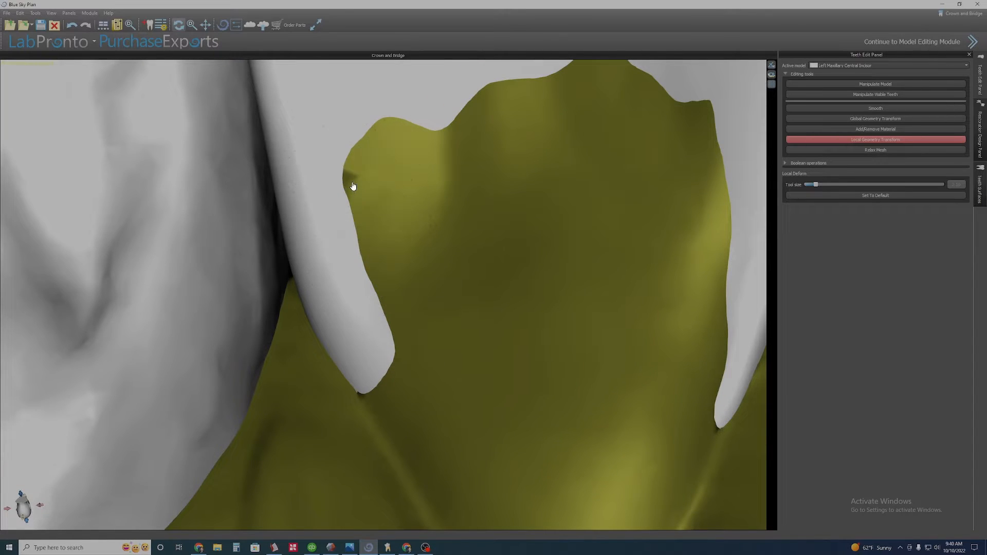
Lift the left central incisor's palatal cervical margin at the notch with Local Geometry Transform.
{"action": "scroll", "coordinate": [452, 278], "scroll_direction": "down", "scroll_amount": 4}
{"action": "middle_click_drag", "start_coordinate": [454, 279], "coordinate": [431, 398]}
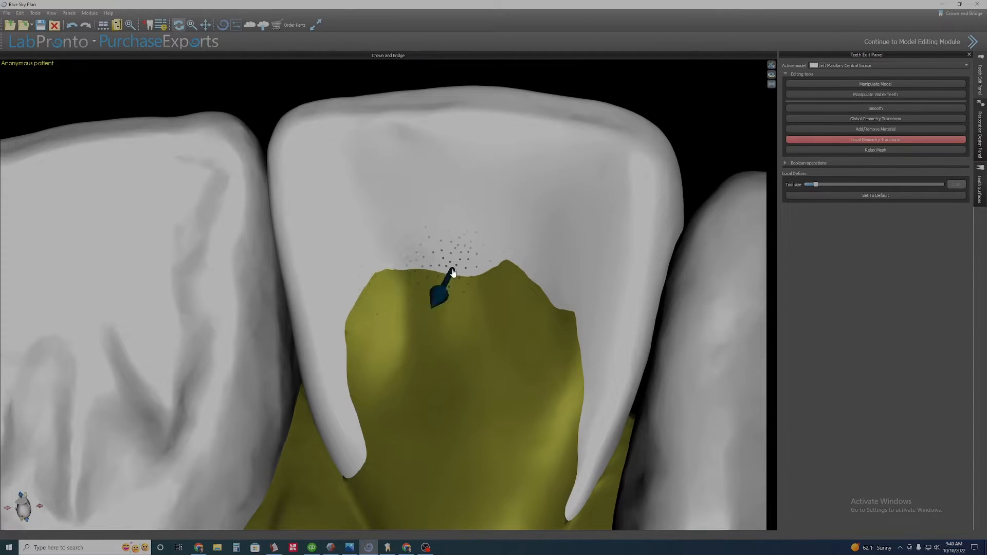
{"action": "left_click_drag", "start_coordinate": [453, 272], "coordinate": [455, 256]}
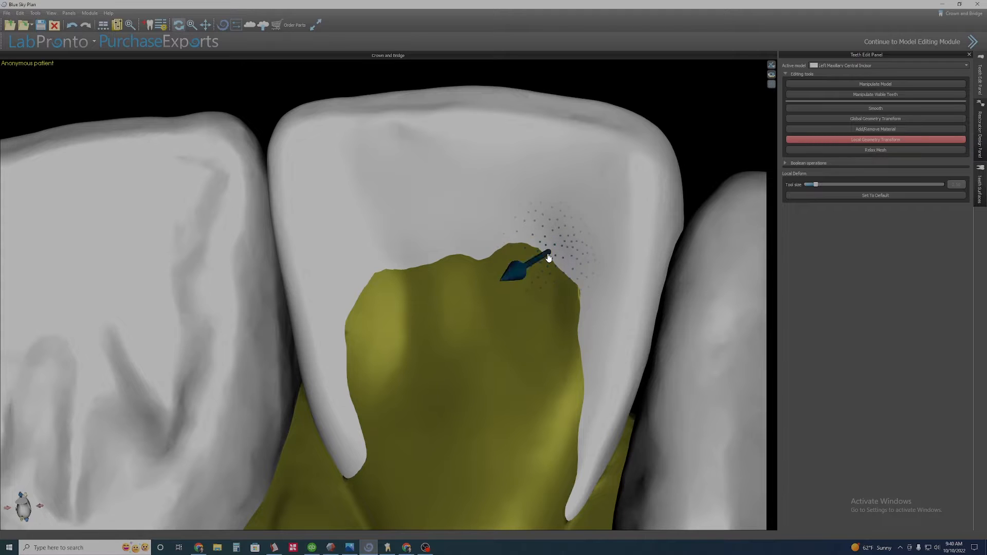
{"action": "right_click_drag", "start_coordinate": [548, 257], "coordinate": [485, 233]}
Smooth the left central incisor's palatal cervical area.
{"action": "left_click", "coordinate": [878, 111]}
{"action": "scroll", "coordinate": [487, 242], "scroll_direction": "down", "scroll_amount": 5, "text": "ctrl"}
{"action": "mouse_move", "coordinate": [487, 242]}
{"action": "left_mouse_down"}
{"action": "mouse_move", "coordinate": [407, 260]}
{"action": "mouse_move", "coordinate": [488, 247]}
{"action": "left_mouse_up"}
{"action": "scroll", "coordinate": [399, 282], "scroll_direction": "down", "scroll_amount": 5}
{"action": "right_click_drag", "start_coordinate": [399, 282], "coordinate": [412, 313]}
{"action": "middle_click_drag", "start_coordinate": [413, 252], "coordinate": [413, 207]}
{"action": "right_click_drag", "start_coordinate": [412, 207], "coordinate": [529, 276]}
{"action": "scroll", "coordinate": [401, 295], "scroll_direction": "up", "scroll_amount": 3}
Toggle the left central incisor's transparency to compare it with the gingiva.
{"action": "right_click", "coordinate": [394, 295]}
{"action": "left_click", "coordinate": [415, 314]}
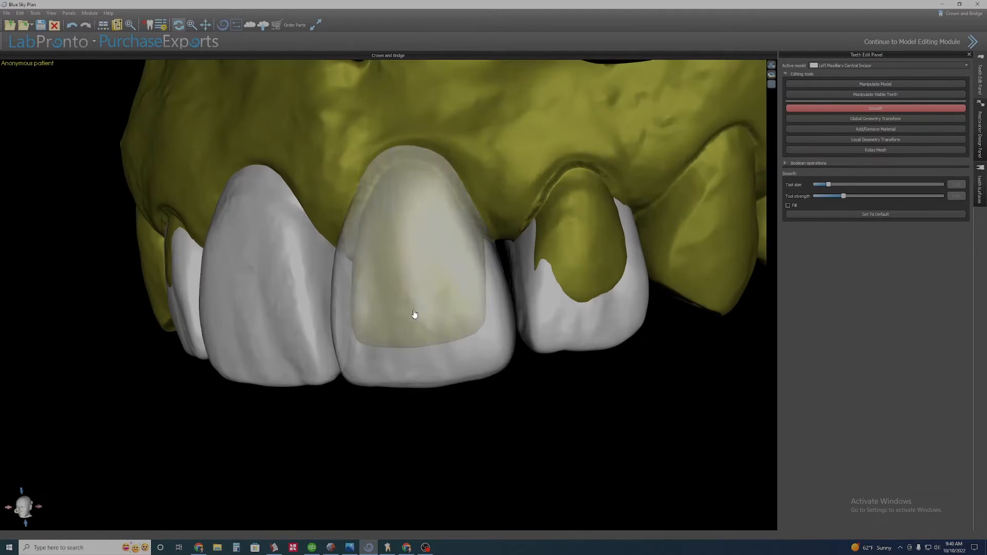
{"action": "scroll", "coordinate": [401, 304], "scroll_direction": "down", "scroll_amount": 5}
{"action": "right_click", "coordinate": [394, 295]}
{"action": "left_click", "coordinate": [415, 314]}
Inspect the incisors from several angles, switching between the central incisors and toggling transparency.
{"action": "left_click", "coordinate": [327, 289]}
{"action": "right_click_drag", "start_coordinate": [327, 289], "coordinate": [403, 258]}
{"action": "middle_click_drag", "start_coordinate": [403, 321], "coordinate": [456, 330]}
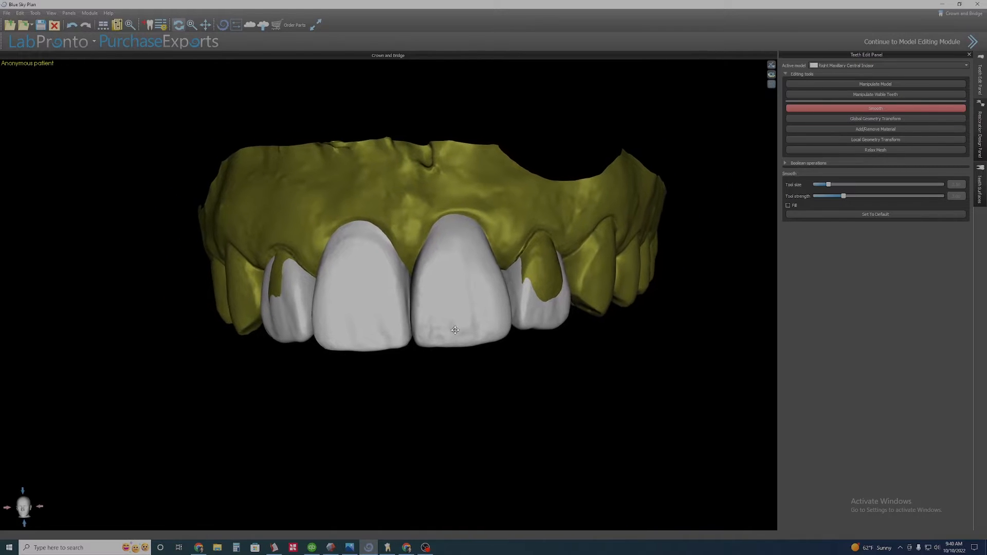
{"action": "right_click_drag", "start_coordinate": [456, 331], "coordinate": [439, 326]}
{"action": "scroll", "coordinate": [474, 322], "scroll_direction": "up", "scroll_amount": 4}
{"action": "right_click_drag", "start_coordinate": [532, 288], "coordinate": [470, 280]}
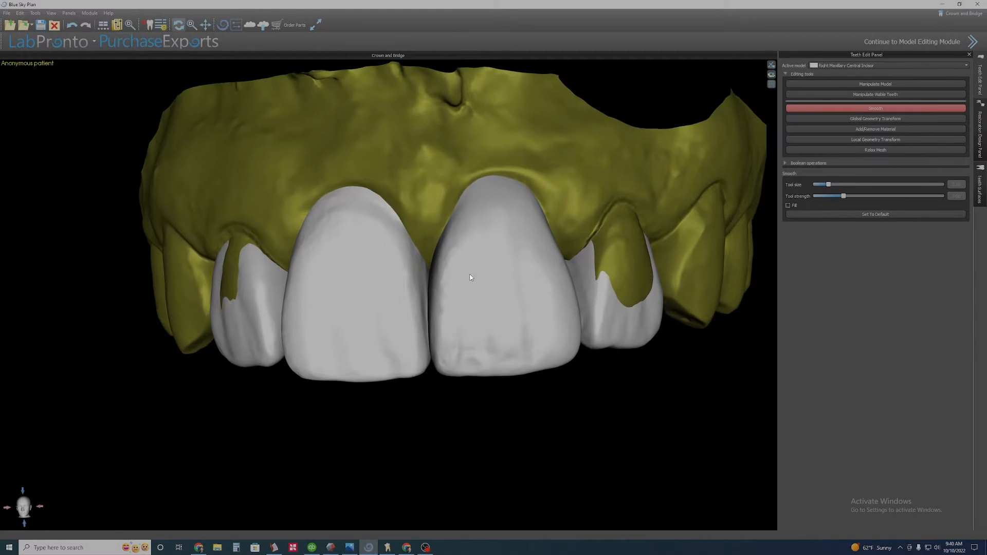
{"action": "middle_click_drag", "start_coordinate": [469, 279], "coordinate": [425, 319]}
{"action": "scroll", "coordinate": [425, 319], "scroll_direction": "up", "scroll_amount": 5}
{"action": "left_click", "coordinate": [414, 462]}
{"action": "right_click_drag", "start_coordinate": [413, 462], "coordinate": [414, 310]}
{"action": "right_click_drag", "start_coordinate": [396, 239], "coordinate": [417, 360]}
{"action": "left_click", "coordinate": [436, 329]}
{"action": "scroll", "coordinate": [435, 380], "scroll_direction": "up", "scroll_amount": 5}
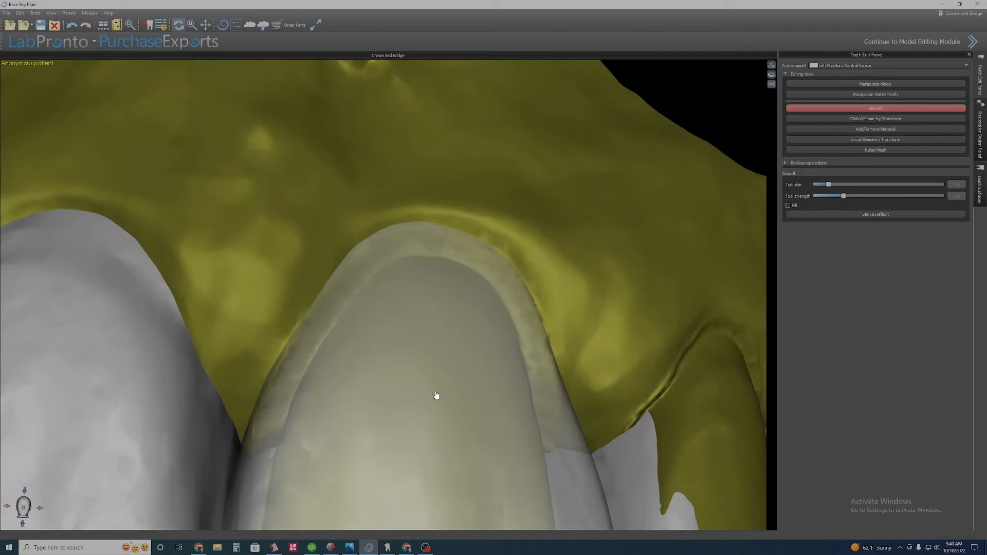
{"action": "right_click_drag", "start_coordinate": [436, 396], "coordinate": [463, 322]}
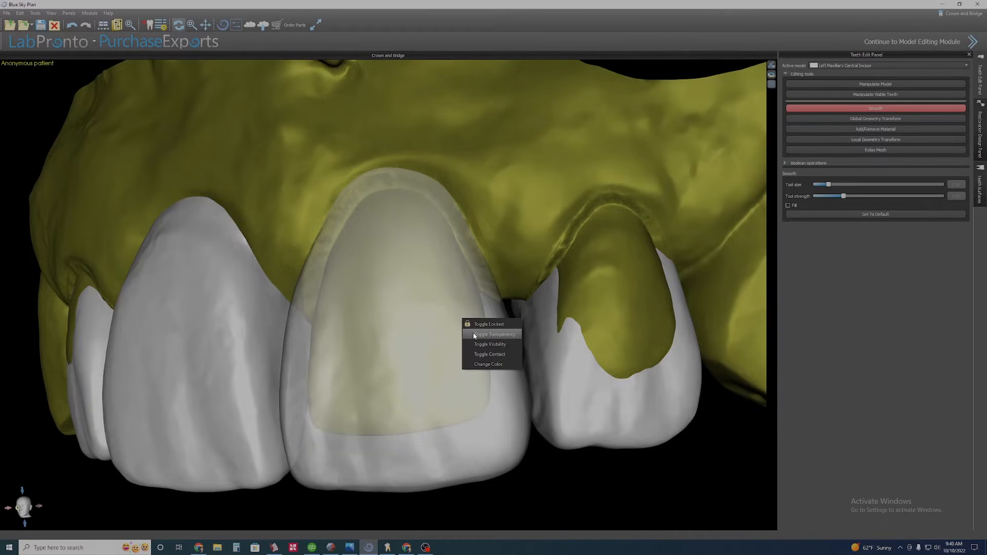
{"action": "left_click", "coordinate": [473, 336]}
{"action": "scroll", "coordinate": [378, 335], "scroll_direction": "down", "scroll_amount": 5}
{"action": "middle_click_drag", "start_coordinate": [379, 334], "coordinate": [513, 310]}
{"action": "right_click_drag", "start_coordinate": [514, 311], "coordinate": [527, 243]}
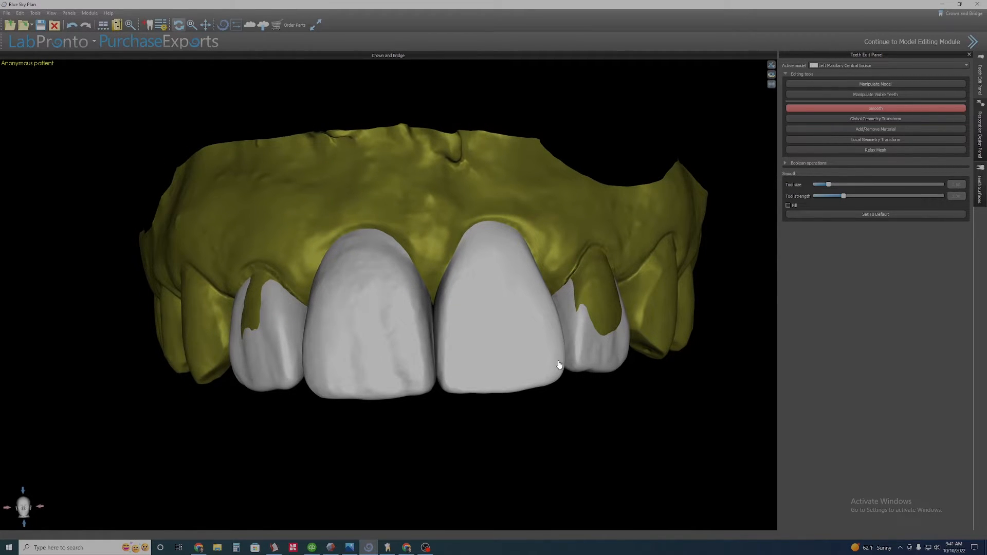
Inspect the lateral and right central incisors from the labial and palatal sides.
{"action": "scroll", "coordinate": [531, 339], "scroll_direction": "up", "scroll_amount": 2}
{"action": "middle_click_drag", "start_coordinate": [532, 336], "coordinate": [394, 319]}
{"action": "right_click_drag", "start_coordinate": [465, 293], "coordinate": [368, 298]}
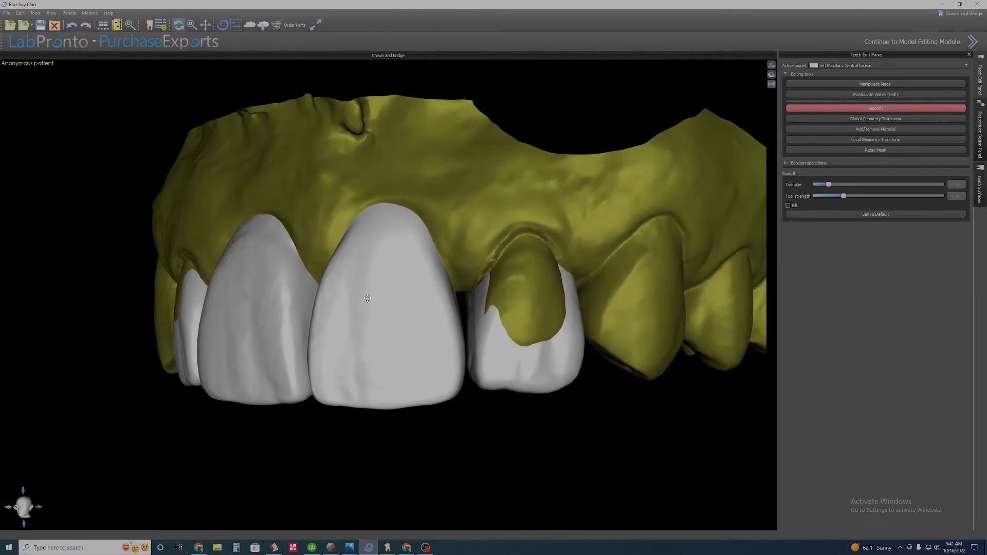
{"action": "scroll", "coordinate": [504, 332], "scroll_direction": "up", "scroll_amount": 6}
{"action": "middle_click_drag", "start_coordinate": [504, 332], "coordinate": [372, 298]}
{"action": "double_click", "coordinate": [465, 348]}
{"action": "right_click_drag", "start_coordinate": [465, 348], "coordinate": [445, 324]}
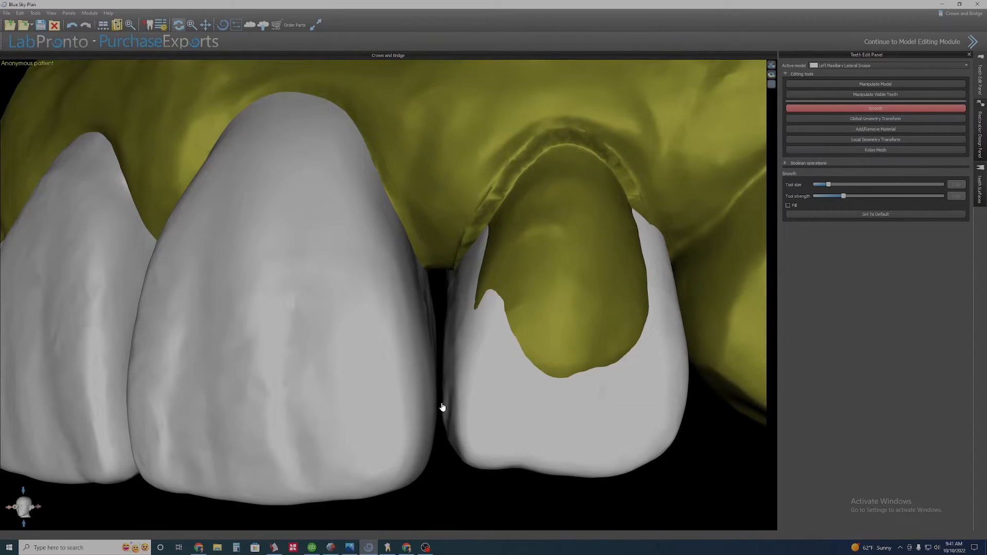
{"action": "scroll", "coordinate": [442, 407], "scroll_direction": "down", "scroll_amount": 2}
{"action": "scroll", "coordinate": [437, 411], "scroll_direction": "down", "scroll_amount": 2}
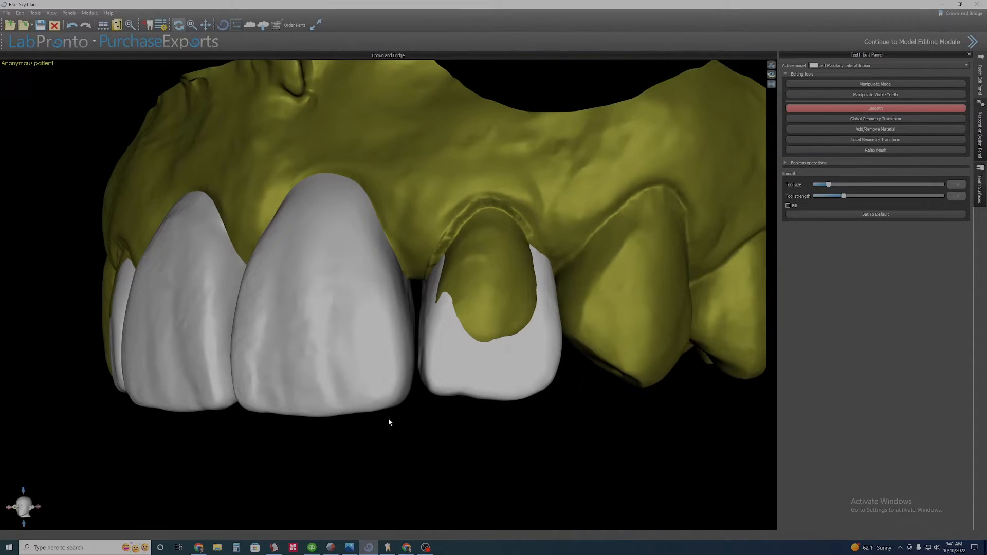
{"action": "right_click_drag", "start_coordinate": [264, 353], "coordinate": [324, 368]}
{"action": "middle_click_drag", "start_coordinate": [235, 365], "coordinate": [488, 328]}
{"action": "right_click_drag", "start_coordinate": [502, 326], "coordinate": [549, 375]}
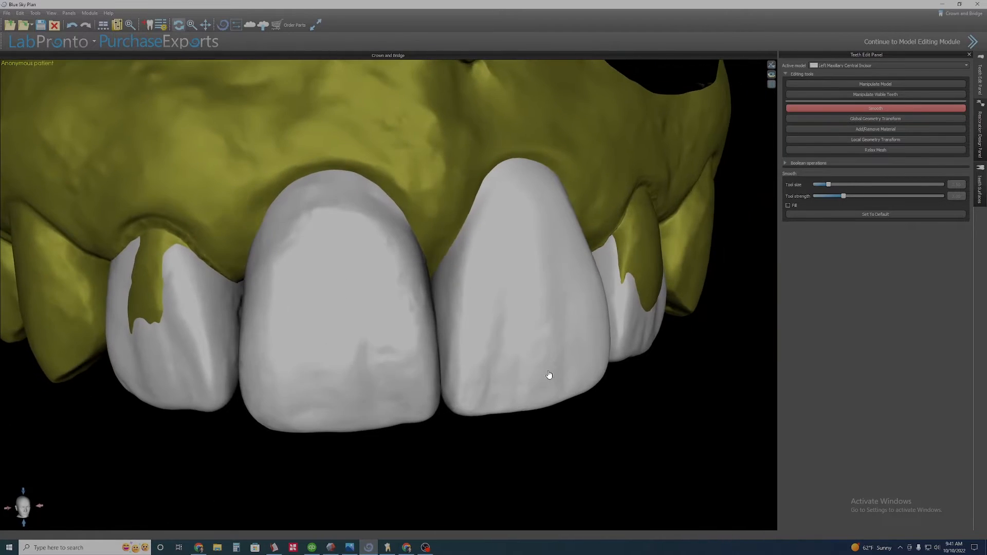
{"action": "middle_click_drag", "start_coordinate": [354, 291], "coordinate": [416, 321]}
{"action": "scroll", "coordinate": [427, 335], "scroll_direction": "up", "scroll_amount": 2}
{"action": "right_click_drag", "start_coordinate": [437, 348], "coordinate": [378, 287]}
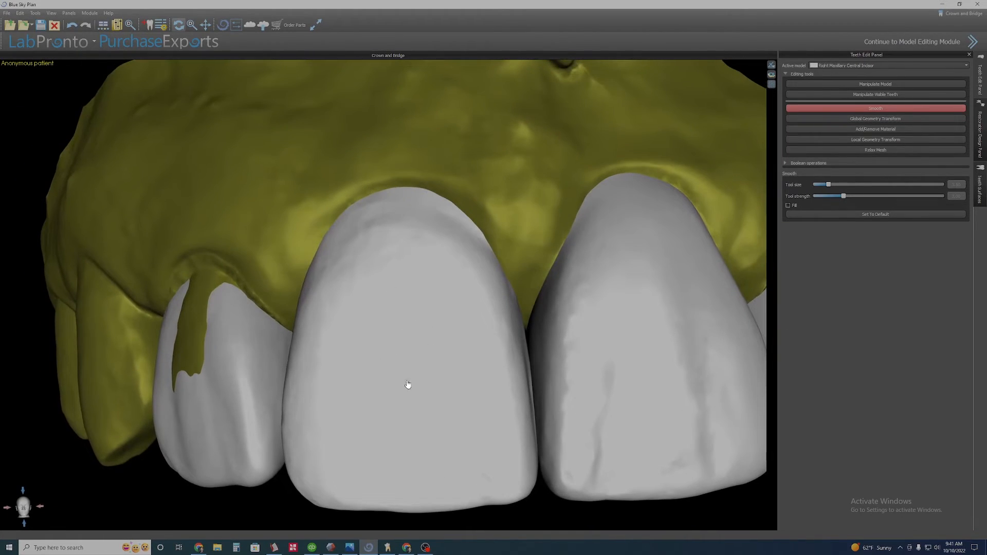
{"action": "right_click_drag", "start_coordinate": [411, 458], "coordinate": [386, 310]}
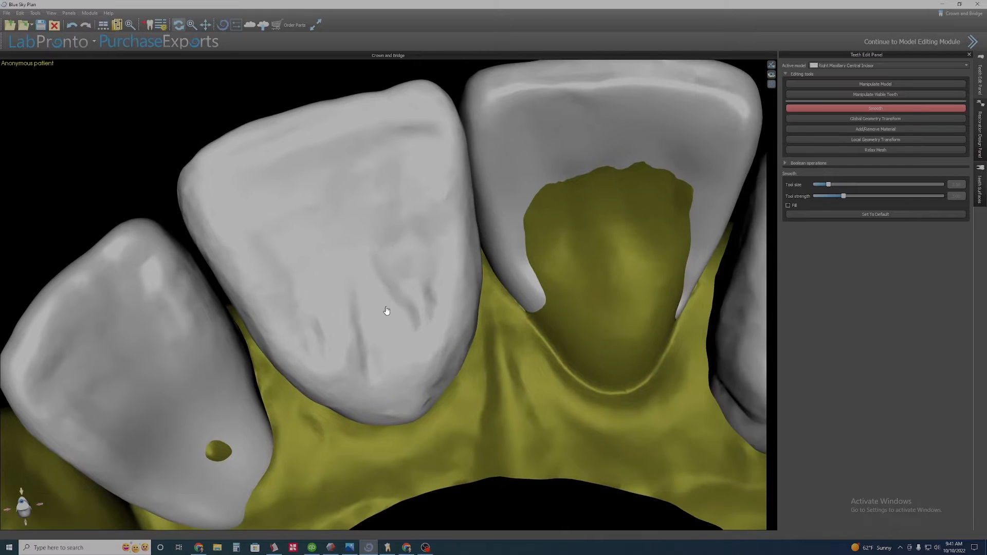
Smooth the right central incisor's palatal surface.
{"action": "left_click", "coordinate": [869, 109]}
{"action": "left_click", "coordinate": [195, 339]}
{"action": "left_click", "coordinate": [406, 288]}
{"action": "left_click", "coordinate": [869, 108]}
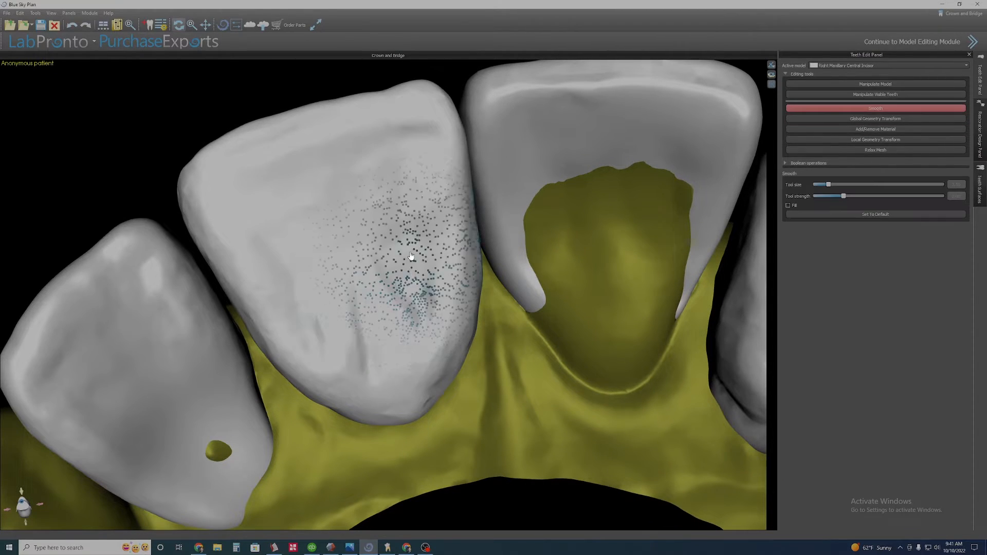
{"action": "left_click_drag", "start_coordinate": [411, 259], "coordinate": [389, 335]}
{"action": "scroll", "coordinate": [425, 325], "scroll_direction": "down", "scroll_amount": 5}
{"action": "right_click_drag", "start_coordinate": [426, 325], "coordinate": [403, 448]}
{"action": "scroll", "coordinate": [403, 360], "scroll_direction": "up", "scroll_amount": 3}
{"action": "scroll", "coordinate": [423, 271], "scroll_direction": "up", "scroll_amount": 1}
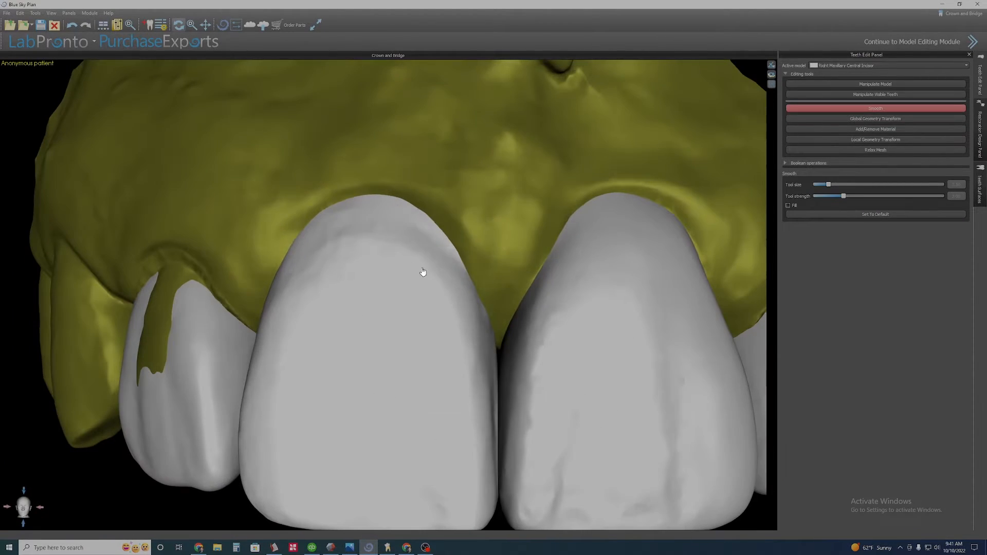
Reshape the right central incisor's cervical and mesial contours with Local Geometry Transform.
{"action": "left_click", "coordinate": [874, 140]}
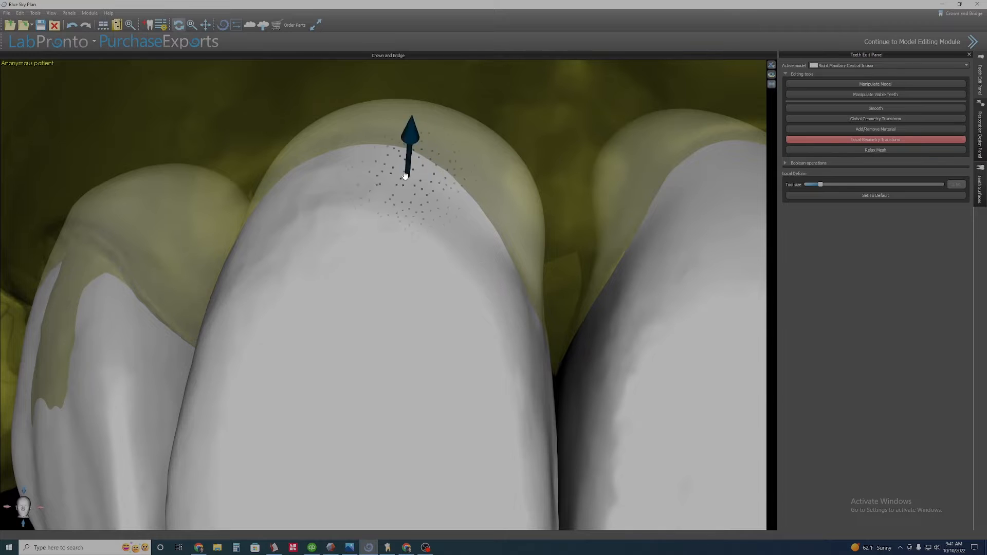
{"action": "scroll", "coordinate": [403, 180], "scroll_direction": "up", "scroll_amount": 3, "text": "ctrl"}
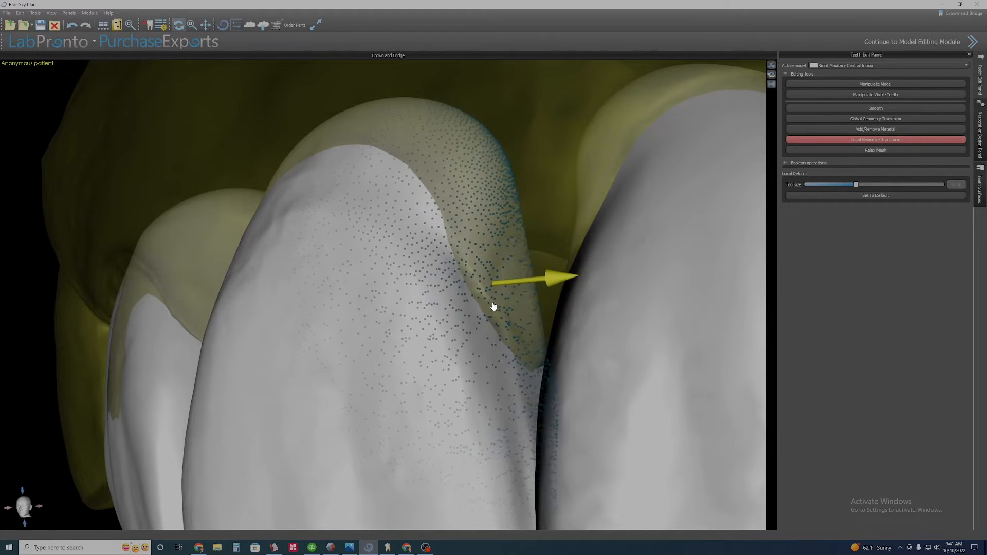
{"action": "right_click_drag", "start_coordinate": [390, 308], "coordinate": [500, 310]}
{"action": "left_click_drag", "start_coordinate": [363, 313], "coordinate": [329, 334]}
{"action": "right_click_drag", "start_coordinate": [329, 380], "coordinate": [392, 309]}
{"action": "left_click_drag", "start_coordinate": [391, 310], "coordinate": [404, 318]}
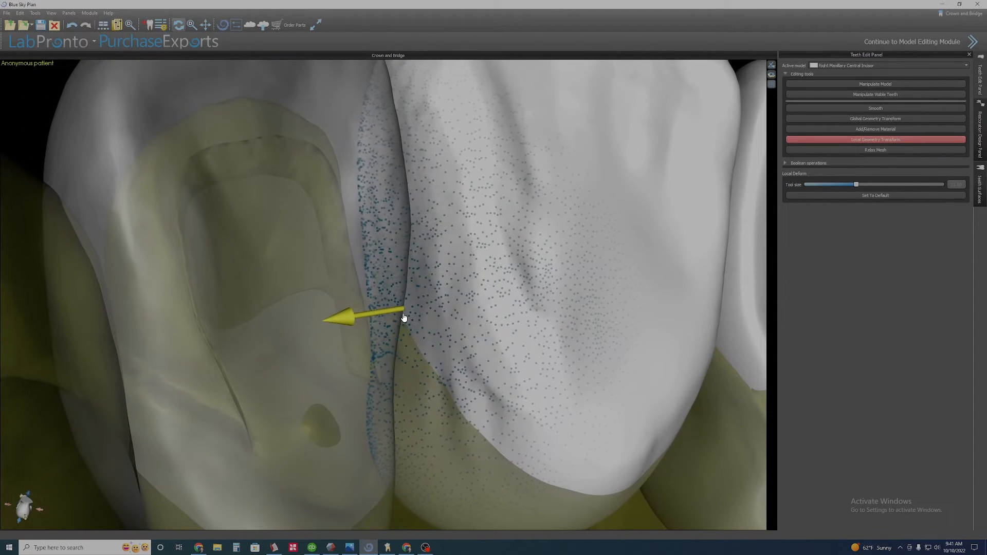
{"action": "right_click_drag", "start_coordinate": [404, 318], "coordinate": [433, 422]}
{"action": "scroll", "coordinate": [433, 422], "scroll_direction": "down", "scroll_amount": 3}
Smooth the right central incisor's palatal cervical margin.
{"action": "left_click", "coordinate": [876, 108]}
{"action": "scroll", "coordinate": [418, 324], "scroll_direction": "down", "scroll_amount": 6, "text": "ctrl"}
{"action": "right_click_drag", "start_coordinate": [465, 379], "coordinate": [445, 339]}
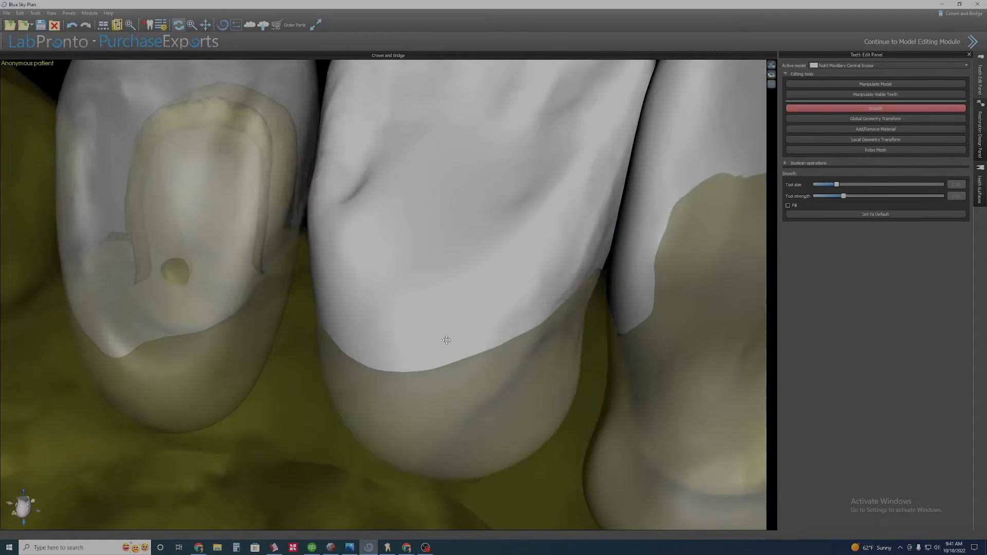
Reshape the right central incisor's palatal cervical margin with Local Geometry Transform.
{"action": "left_click", "coordinate": [875, 139]}
{"action": "right_click_drag", "start_coordinate": [451, 273], "coordinate": [406, 308]}
{"action": "scroll", "coordinate": [411, 313], "scroll_direction": "up", "scroll_amount": 4, "text": "ctrl"}
{"action": "left_click_drag", "start_coordinate": [412, 315], "coordinate": [418, 326]}
{"action": "right_click_drag", "start_coordinate": [418, 326], "coordinate": [411, 388]}
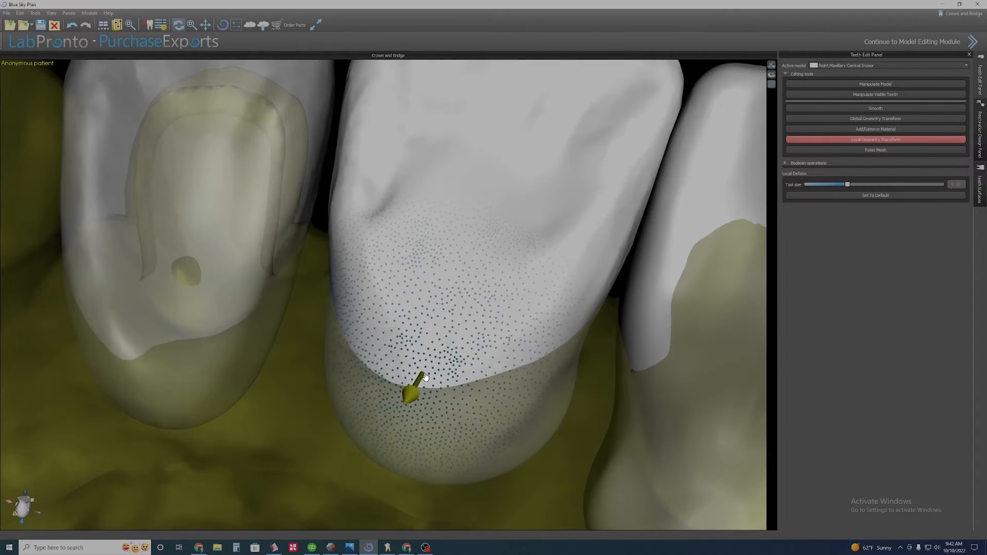
{"action": "left_click_drag", "start_coordinate": [412, 392], "coordinate": [432, 378]}
{"action": "right_click_drag", "start_coordinate": [433, 378], "coordinate": [398, 406]}
{"action": "left_click_drag", "start_coordinate": [515, 376], "coordinate": [495, 357]}
{"action": "right_click_drag", "start_coordinate": [493, 354], "coordinate": [411, 401]}
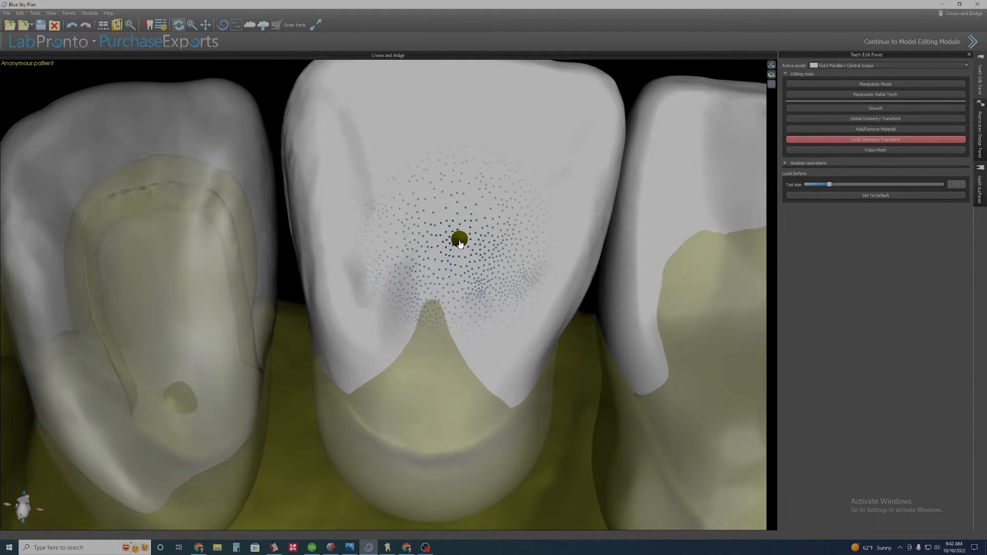
Smooth and locally deform the right central incisor's palatal cingulum area.
{"action": "key", "text": "s"}
{"action": "scroll", "coordinate": [531, 236], "scroll_direction": "down", "scroll_amount": 3, "text": "ctrl"}
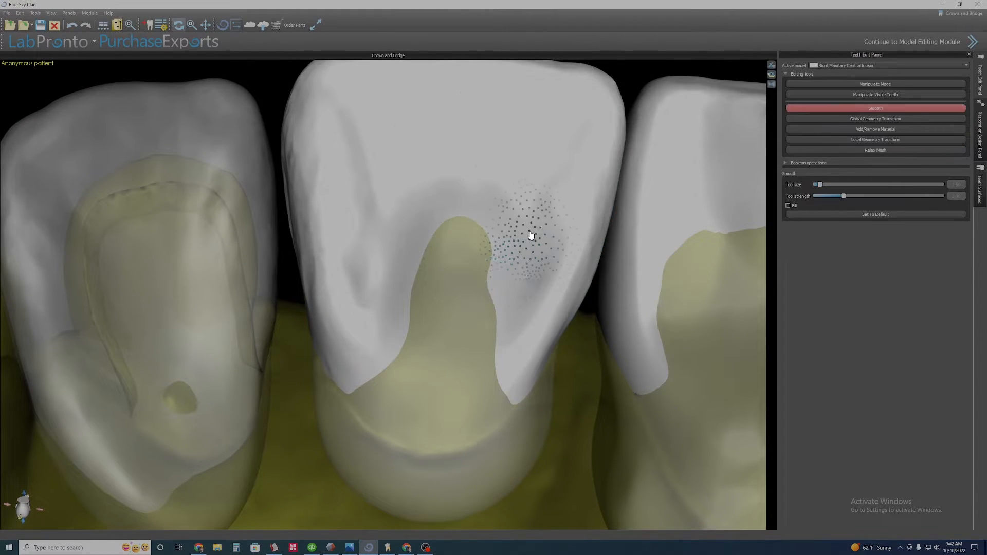
{"action": "left_click", "coordinate": [847, 140]}
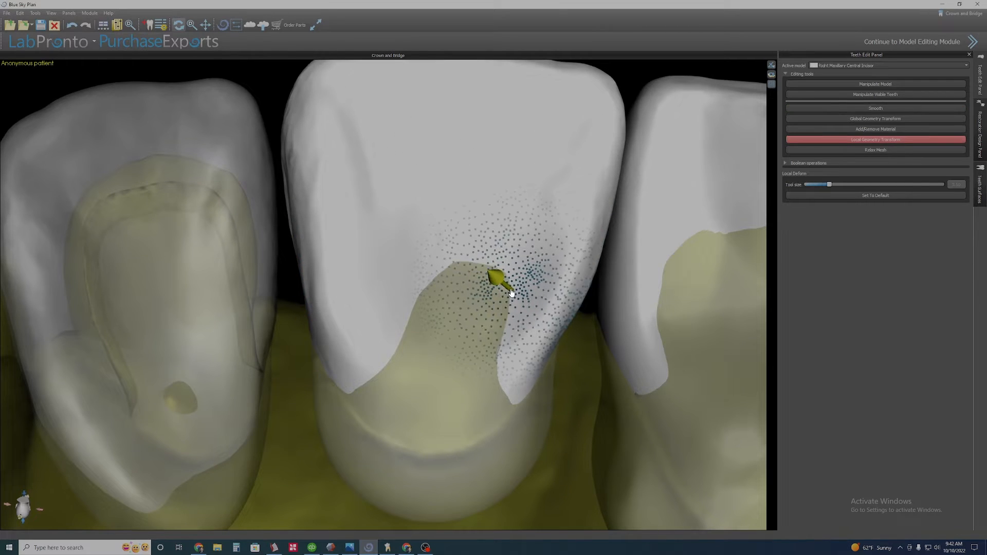
{"action": "key", "text": "s"}
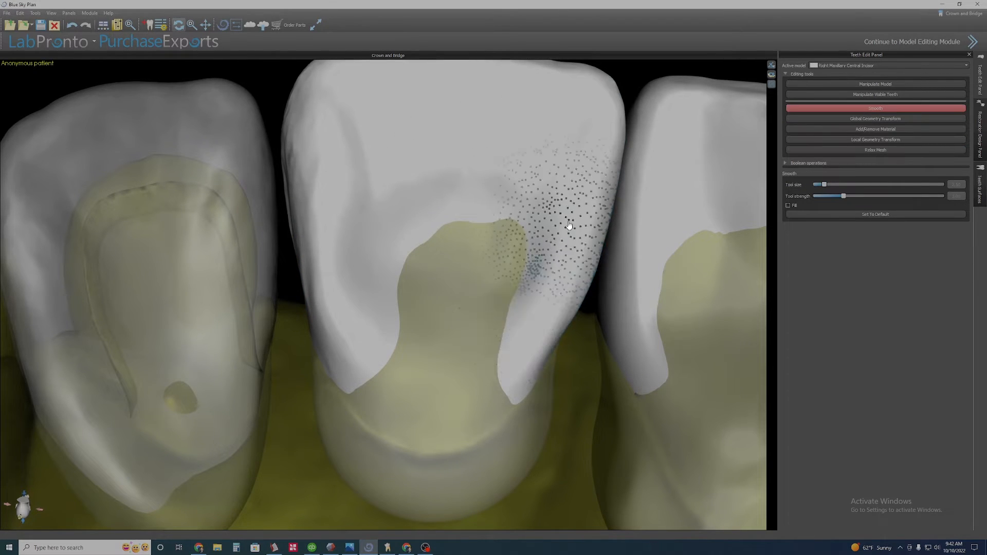
{"action": "left_click", "coordinate": [848, 140]}
{"action": "right_click_drag", "start_coordinate": [443, 288], "coordinate": [467, 344]}
{"action": "scroll", "coordinate": [473, 309], "scroll_direction": "up", "scroll_amount": 2}
{"action": "scroll", "coordinate": [469, 344], "scroll_direction": "down", "scroll_amount": 3, "text": "ctrl"}
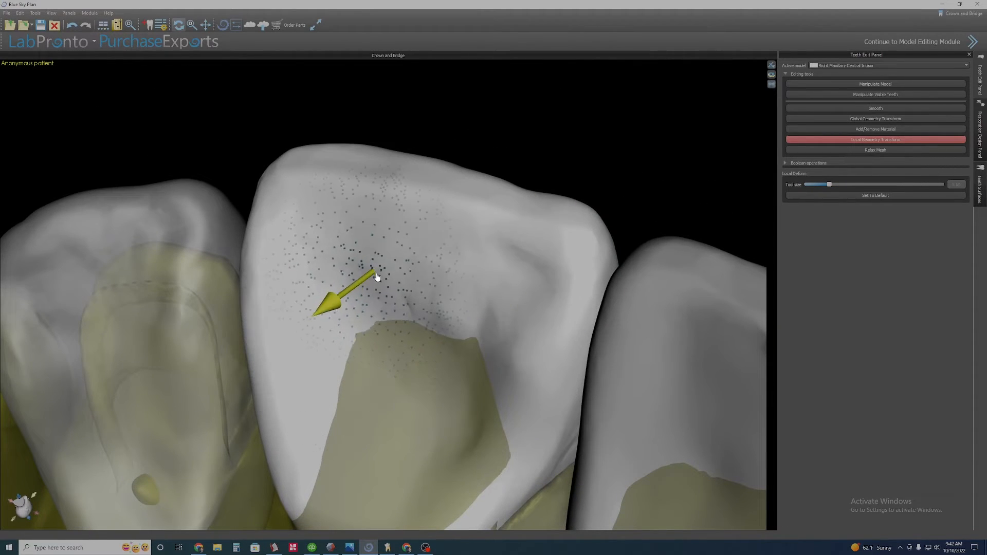
{"action": "key", "text": "s"}
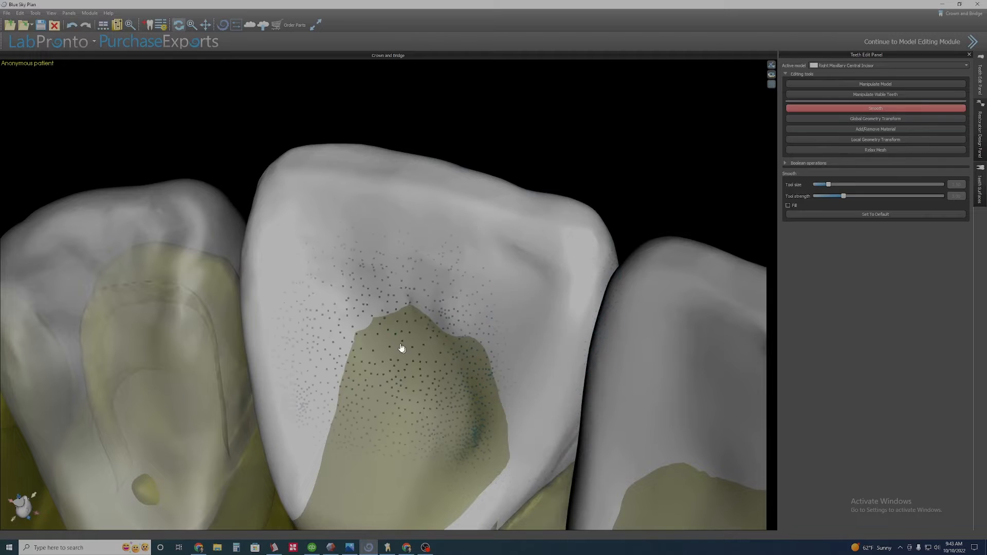
{"action": "left_click", "coordinate": [401, 349]}
Deform and smooth the right central incisor's mesial palatal edge.
{"action": "left_click", "coordinate": [875, 139]}
{"action": "right_click_drag", "start_coordinate": [398, 315], "coordinate": [382, 405]}
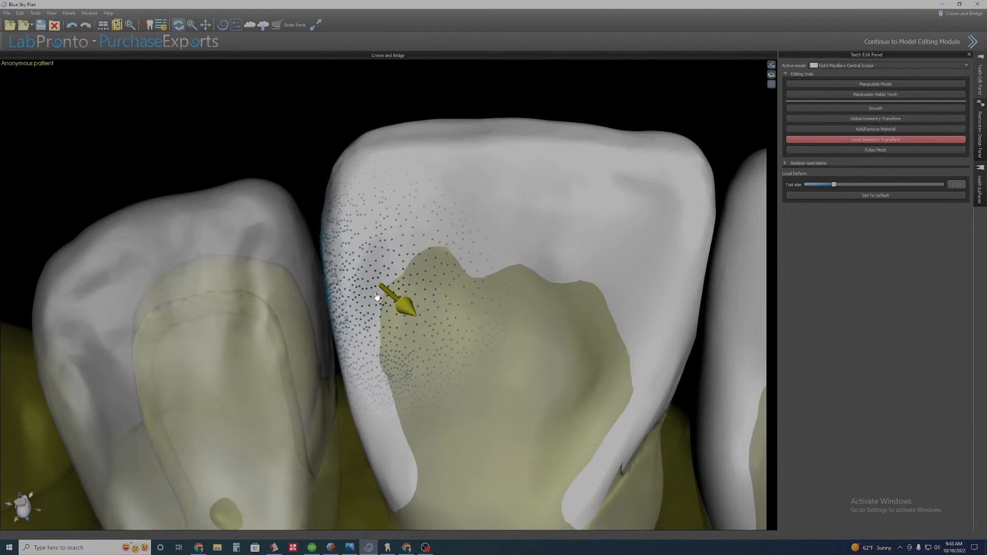
{"action": "right_click_drag", "start_coordinate": [376, 296], "coordinate": [435, 382]}
{"action": "key", "text": "s"}
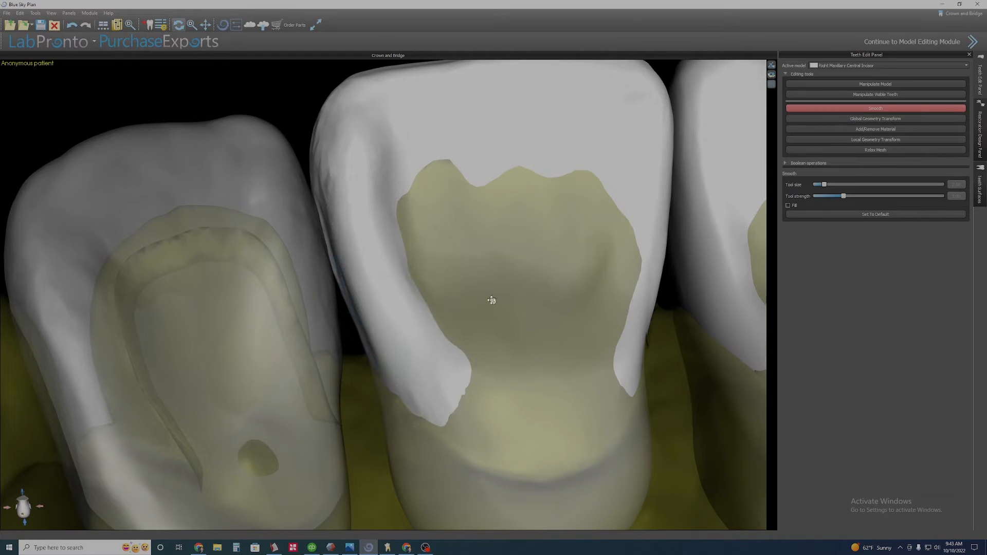
{"action": "right_click_drag", "start_coordinate": [492, 300], "coordinate": [473, 329]}
{"action": "left_click", "coordinate": [874, 139]}
{"action": "right_click_drag", "start_coordinate": [385, 322], "coordinate": [439, 300]}
Smooth the right central incisor's palatal incisal area and pull out its distal cervical corner with Local Geometry Transform.
{"action": "left_click", "coordinate": [875, 108]}
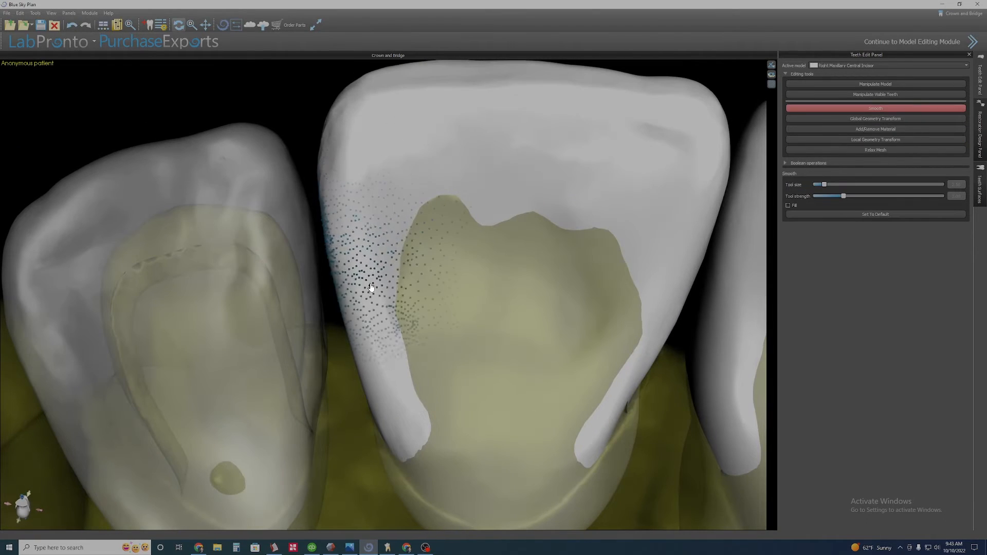
{"action": "key", "text": "l"}
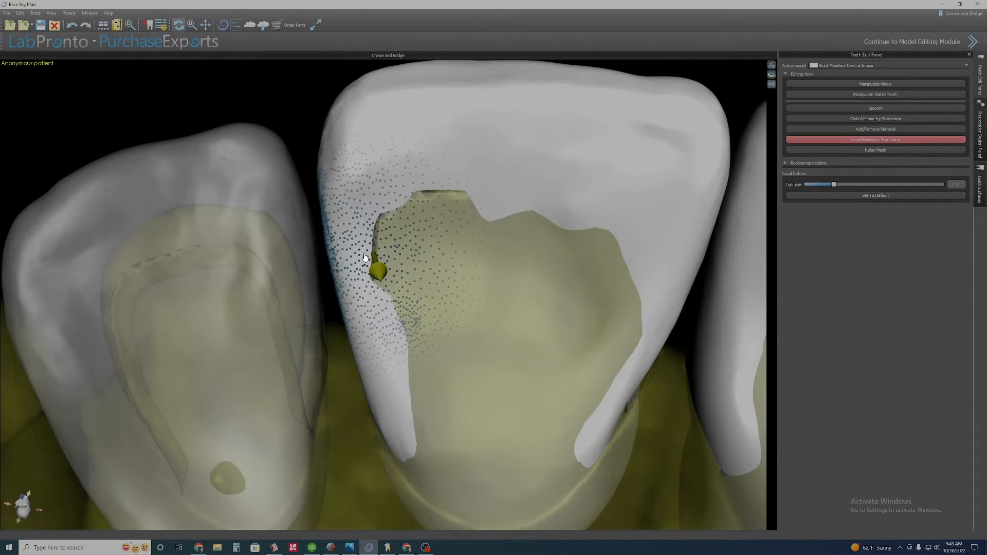
{"action": "right_click_drag", "start_coordinate": [405, 370], "coordinate": [448, 247]}
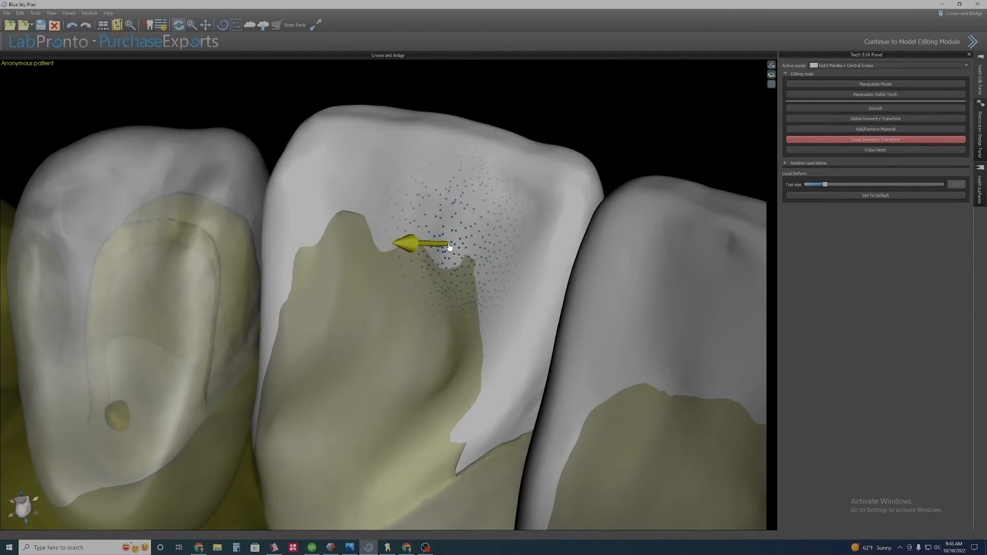
{"action": "left_click", "coordinate": [855, 108]}
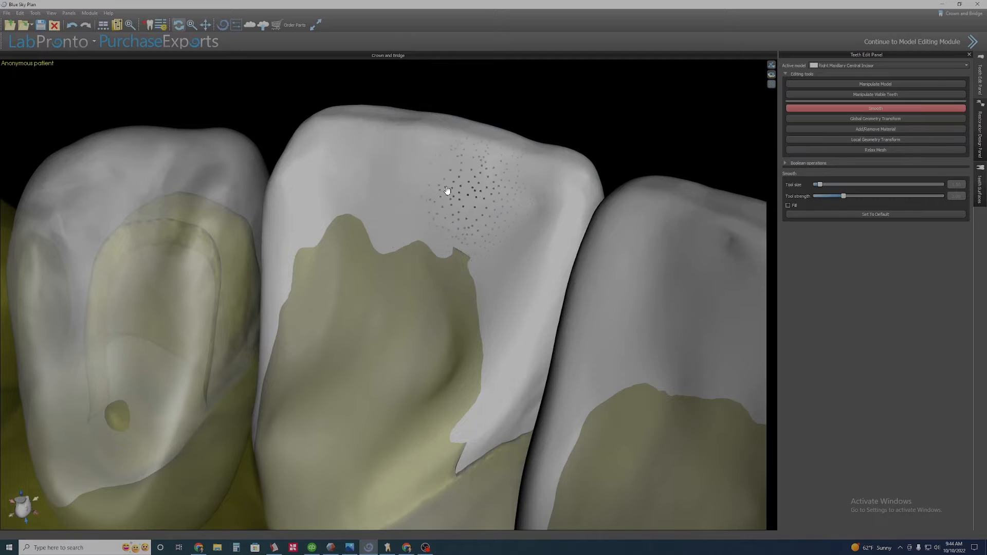
{"action": "right_click_drag", "start_coordinate": [485, 383], "coordinate": [484, 432]}
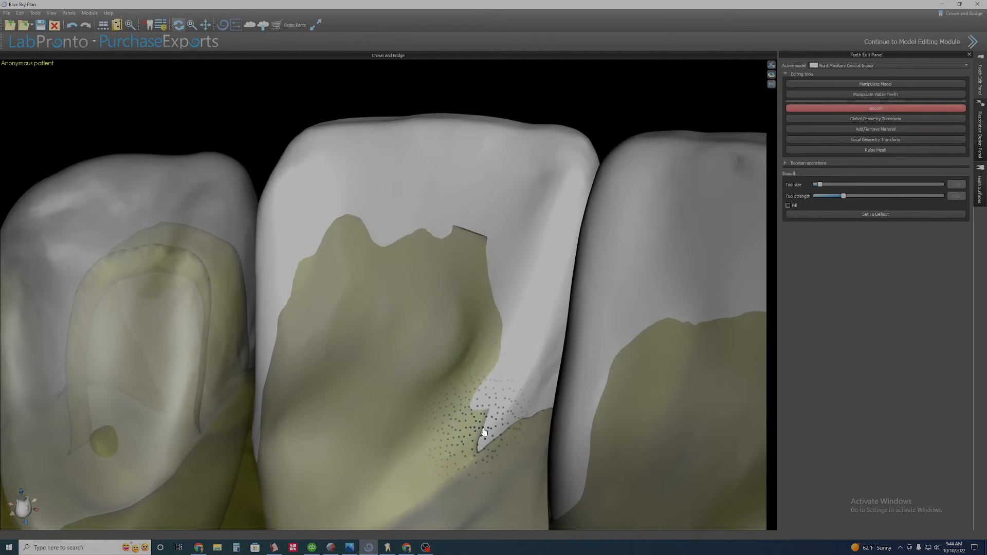
{"action": "left_click", "coordinate": [919, 139]}
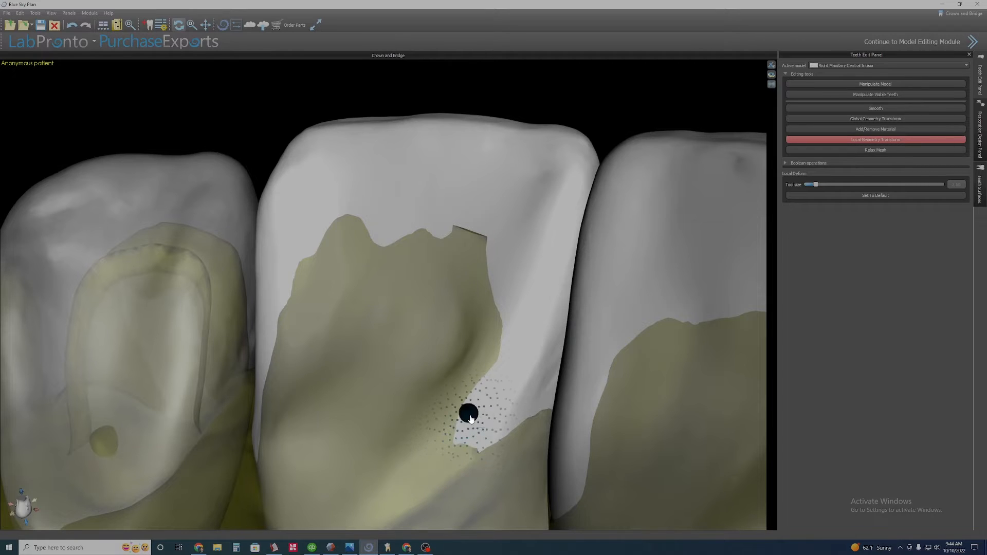
{"action": "right_click_drag", "start_coordinate": [471, 419], "coordinate": [414, 461]}
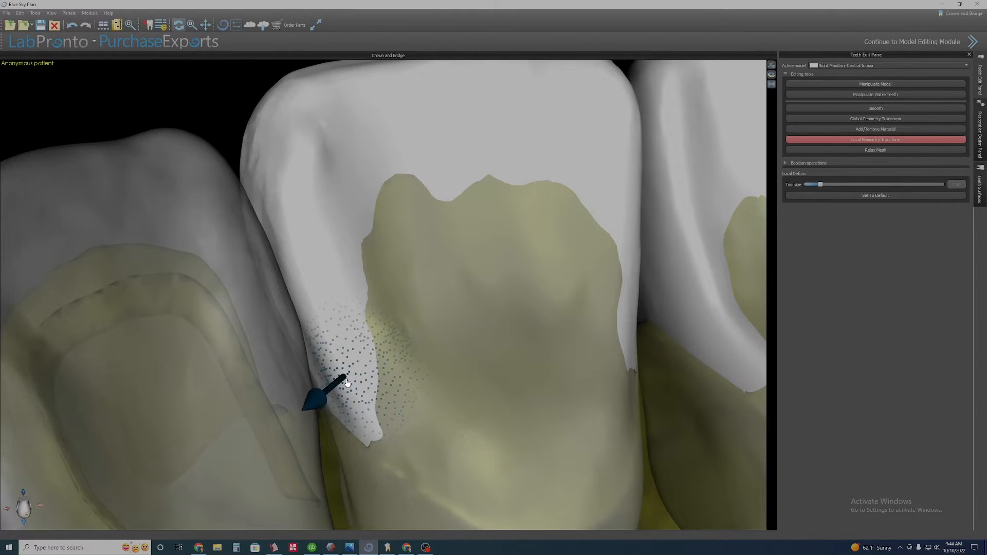
Smooth the right central incisor's mesial palatal margin.
{"action": "left_click", "coordinate": [895, 109]}
{"action": "right_click_drag", "start_coordinate": [438, 382], "coordinate": [403, 240]}
{"action": "scroll", "coordinate": [411, 198], "scroll_direction": "down", "scroll_amount": 1, "text": "ctrl"}
{"action": "scroll", "coordinate": [423, 203], "scroll_direction": "down", "scroll_amount": 3}
{"action": "mouse_move", "coordinate": [412, 198]}
{"action": "right_mouse_down"}
{"action": "mouse_move", "coordinate": [423, 203]}
{"action": "mouse_move", "coordinate": [436, 403]}
{"action": "mouse_move", "coordinate": [435, 395]}
{"action": "right_mouse_up"}
{"action": "left_click_drag", "start_coordinate": [386, 310], "coordinate": [393, 334]}
{"action": "mouse_move", "coordinate": [406, 335]}
{"action": "right_mouse_down"}
{"action": "mouse_move", "coordinate": [514, 343]}
{"action": "mouse_move", "coordinate": [528, 322]}
{"action": "mouse_move", "coordinate": [469, 423]}
{"action": "mouse_move", "coordinate": [413, 284]}
{"action": "right_mouse_up"}
Adjust the right central incisor's labial cervical outline against the gingiva with Local Geometry Transform.
{"action": "left_click", "coordinate": [877, 140]}
{"action": "scroll", "coordinate": [413, 285], "scroll_direction": "down", "scroll_amount": 5}
{"action": "scroll", "coordinate": [397, 304], "scroll_direction": "up", "scroll_amount": 10}
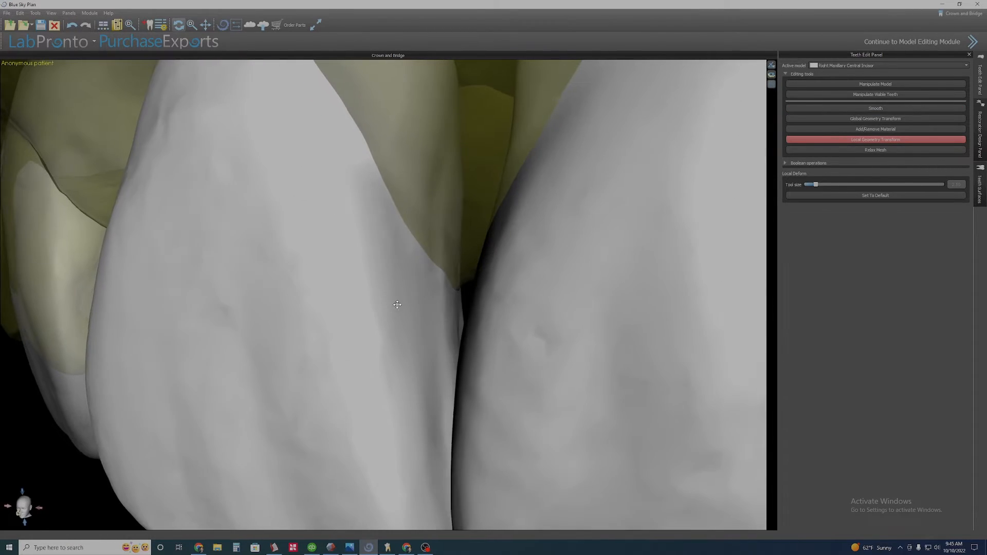
{"action": "right_click", "coordinate": [390, 245]}
{"action": "left_click", "coordinate": [410, 270]}
{"action": "right_click", "coordinate": [446, 184]}
{"action": "left_click", "coordinate": [467, 210]}
{"action": "right_click_drag", "start_coordinate": [411, 226], "coordinate": [382, 290]}
{"action": "right_click", "coordinate": [396, 299]}
{"action": "left_click", "coordinate": [414, 314]}
{"action": "left_click", "coordinate": [874, 140]}
{"action": "left_click", "coordinate": [874, 141]}
{"action": "scroll", "coordinate": [363, 290], "scroll_direction": "up", "scroll_amount": 7, "text": "ctrl"}
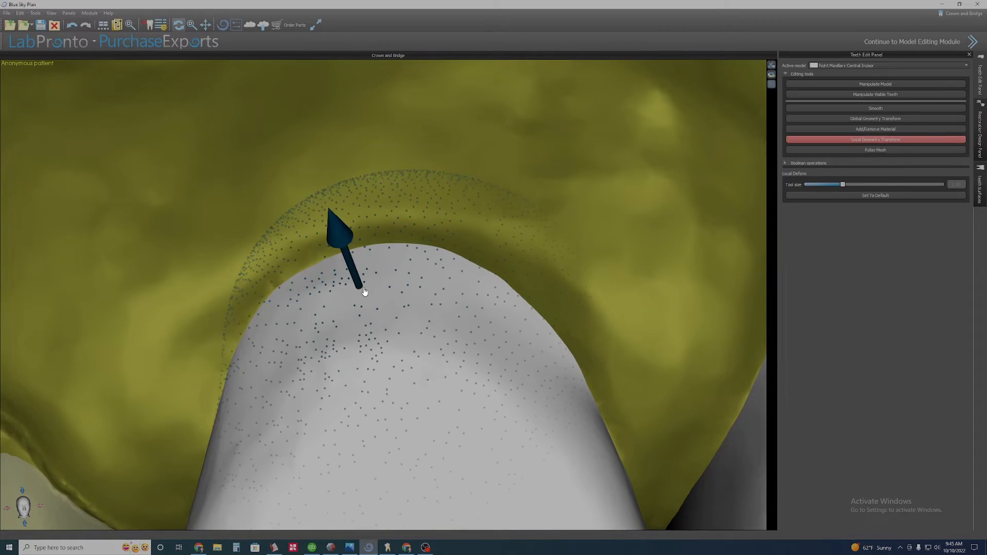
{"action": "left_click_drag", "start_coordinate": [363, 290], "coordinate": [357, 286]}
{"action": "scroll", "coordinate": [380, 314], "scroll_direction": "down", "scroll_amount": 2}
Toggle the incisors' transparency through their context menus to compare them with the jaw scan.
{"action": "right_click", "coordinate": [397, 341]}
{"action": "left_click", "coordinate": [421, 357]}
{"action": "right_click_drag", "start_coordinate": [421, 360], "coordinate": [346, 234]}
{"action": "scroll", "coordinate": [381, 288], "scroll_direction": "down", "scroll_amount": 8}
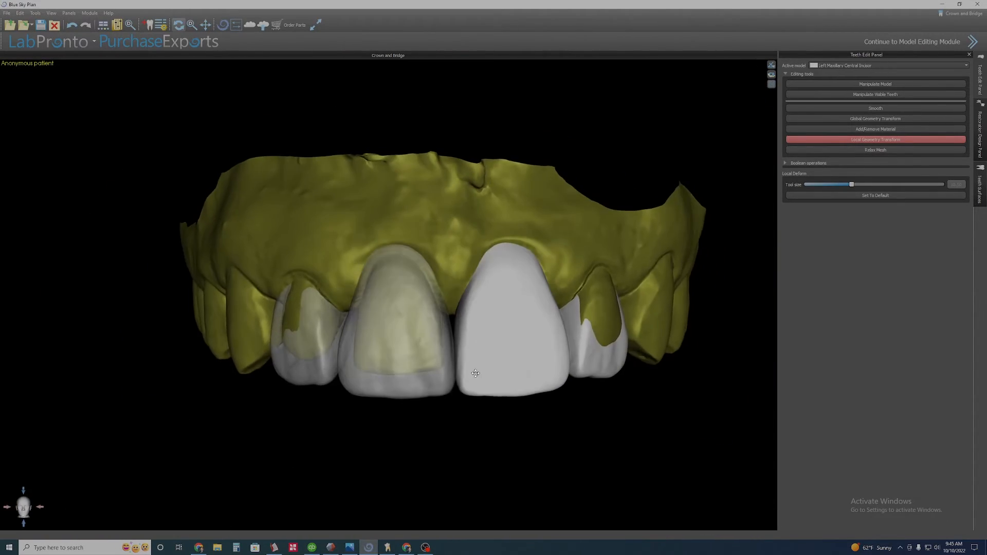
{"action": "right_click", "coordinate": [402, 356]}
{"action": "left_click", "coordinate": [418, 372]}
{"action": "right_click", "coordinate": [318, 365]}
{"action": "left_click", "coordinate": [328, 381]}
{"action": "right_click", "coordinate": [380, 221]}
{"action": "left_click", "coordinate": [392, 236]}
{"action": "right_click_drag", "start_coordinate": [394, 333], "coordinate": [400, 341]}
{"action": "left_click", "coordinate": [398, 359]}
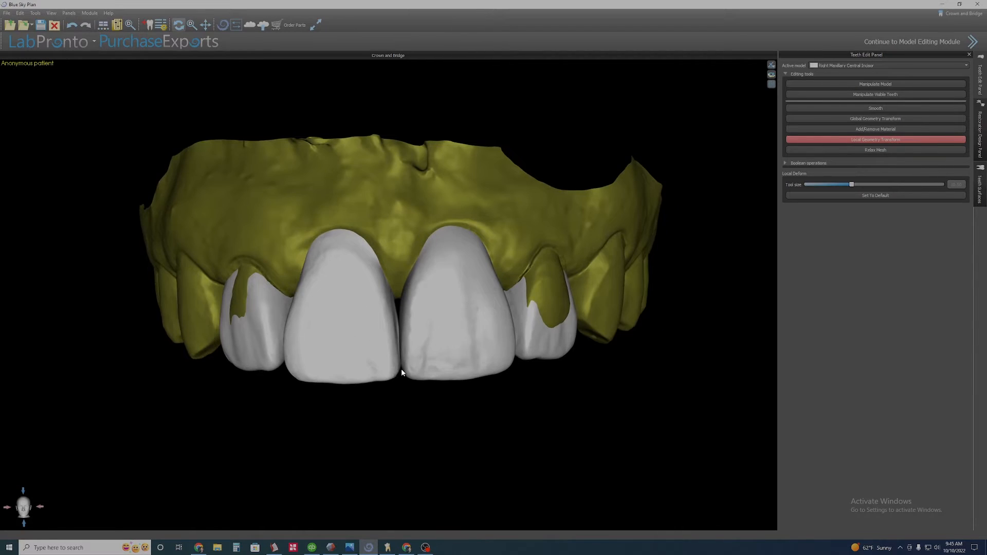
Inspect the four incisors from the labial side and select the right lateral incisor.
{"action": "scroll", "coordinate": [333, 359], "scroll_direction": "up", "scroll_amount": 5}
{"action": "right_click_drag", "start_coordinate": [231, 329], "coordinate": [434, 370]}
{"action": "scroll", "coordinate": [295, 326], "scroll_direction": "up", "scroll_amount": 4}
{"action": "scroll", "coordinate": [343, 338], "scroll_direction": "down", "scroll_amount": 5, "text": "ctrl"}
{"action": "left_click", "coordinate": [257, 337]}
{"action": "scroll", "coordinate": [308, 337], "scroll_direction": "down", "scroll_amount": 5}
{"action": "right_click_drag", "start_coordinate": [328, 334], "coordinate": [359, 148]}
{"action": "right_click_drag", "start_coordinate": [312, 350], "coordinate": [416, 408]}
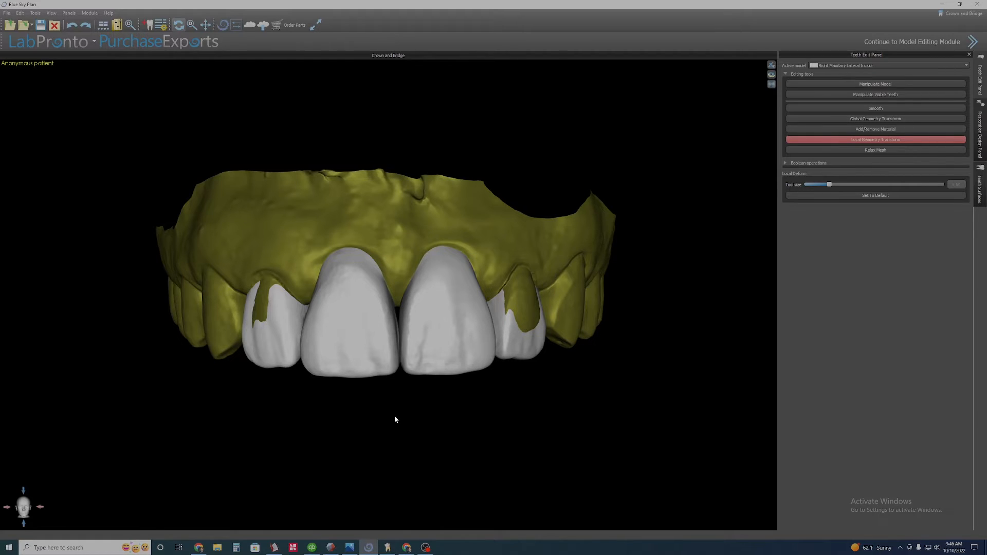
{"action": "mouse_move", "coordinate": [396, 414]}
{"action": "left_mouse_down"}
{"action": "mouse_move", "coordinate": [370, 110]}
{"action": "mouse_move", "coordinate": [381, 414]}
{"action": "mouse_move", "coordinate": [511, 440]}
{"action": "mouse_move", "coordinate": [395, 412]}
{"action": "mouse_move", "coordinate": [395, 394]}
{"action": "mouse_move", "coordinate": [405, 406]}
{"action": "left_mouse_up"}
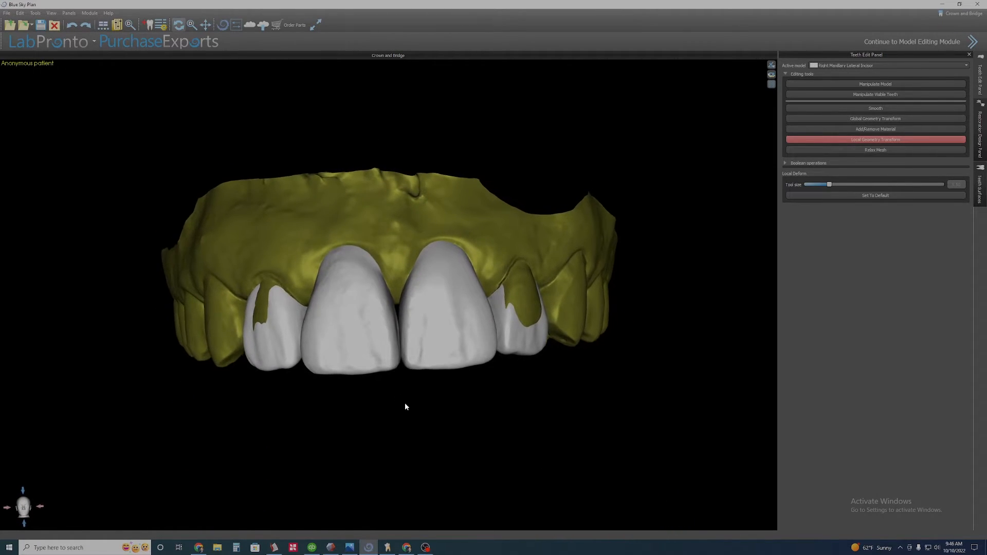
{"action": "left_click_drag", "start_coordinate": [172, 411], "coordinate": [179, 352]}
{"action": "middle_click_drag", "start_coordinate": [280, 385], "coordinate": [374, 384]}
{"action": "scroll", "coordinate": [371, 402], "scroll_direction": "up", "scroll_amount": 5}
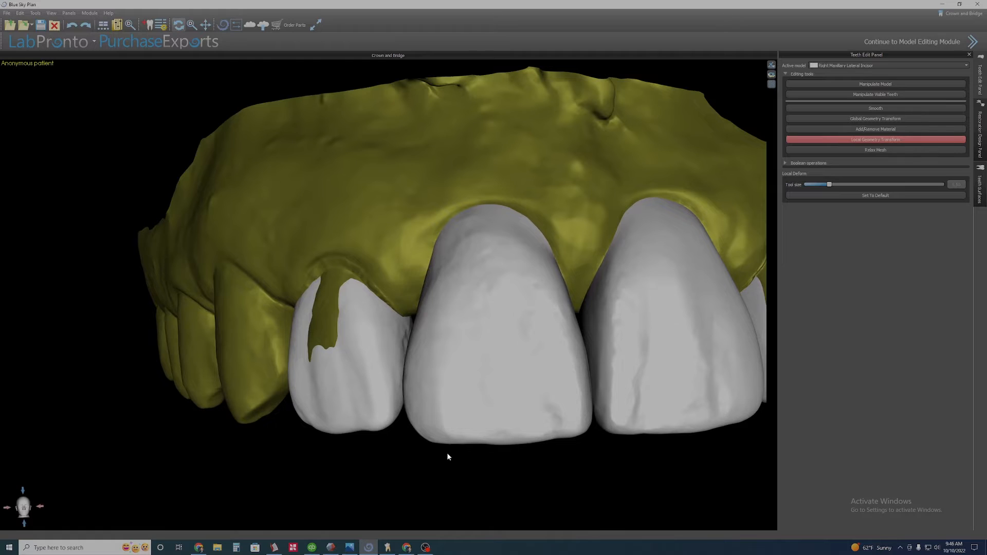
Nudge the right lateral incisor into the arch with Manipulate Model from the occlusal view.
{"action": "left_click_drag", "start_coordinate": [495, 485], "coordinate": [417, 519]}
{"action": "left_click", "coordinate": [875, 84]}
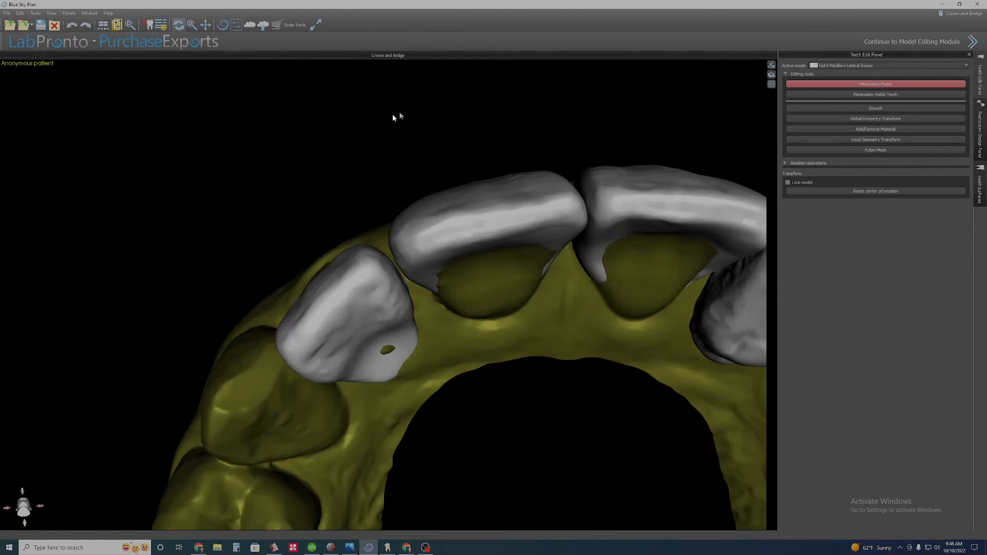
{"action": "scroll", "coordinate": [395, 116], "scroll_direction": "down", "scroll_amount": 7}
{"action": "scroll", "coordinate": [352, 236], "scroll_direction": "up", "scroll_amount": 2}
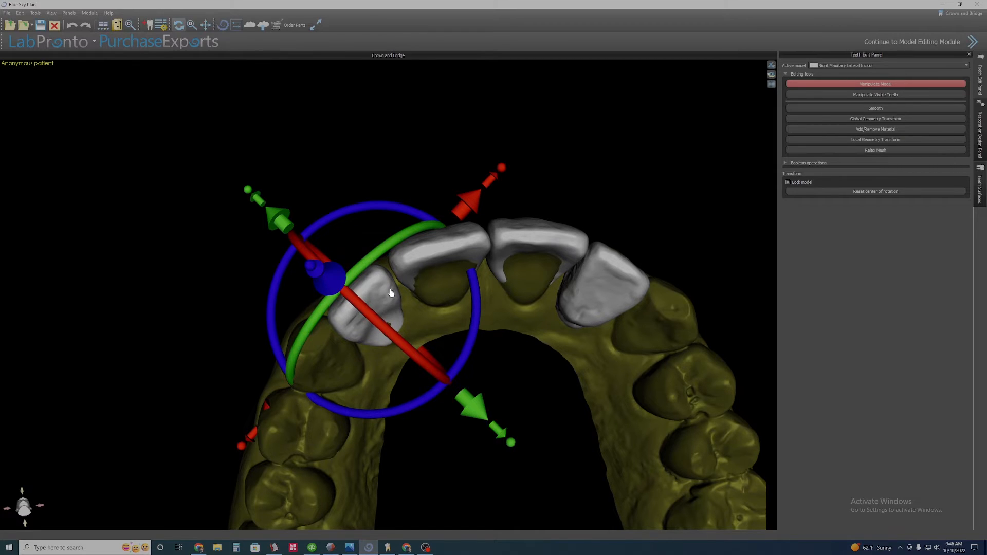
{"action": "left_click_drag", "start_coordinate": [388, 292], "coordinate": [389, 285]}
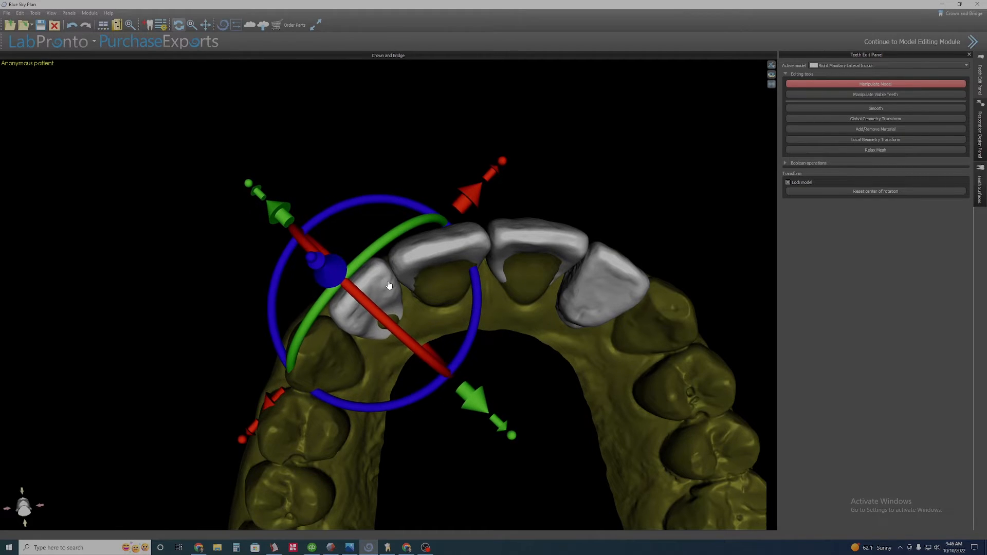
Examine the incisor arch alignment from the occlusal view, selecting the left lateral incisor.
{"action": "left_click_drag", "start_coordinate": [506, 216], "coordinate": [411, 211]}
{"action": "scroll", "coordinate": [452, 393], "scroll_direction": "up", "scroll_amount": 2}
{"action": "scroll", "coordinate": [412, 211], "scroll_direction": "down", "scroll_amount": 4}
{"action": "left_click_drag", "start_coordinate": [592, 185], "coordinate": [388, 180]}
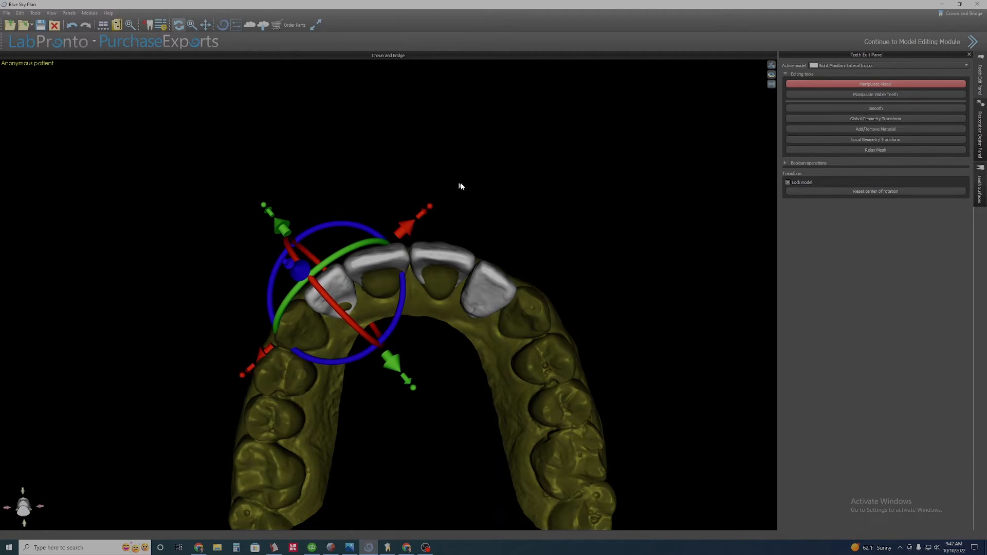
{"action": "left_click", "coordinate": [480, 290]}
{"action": "left_click_drag", "start_coordinate": [557, 375], "coordinate": [465, 432]}
{"action": "left_click", "coordinate": [471, 294]}
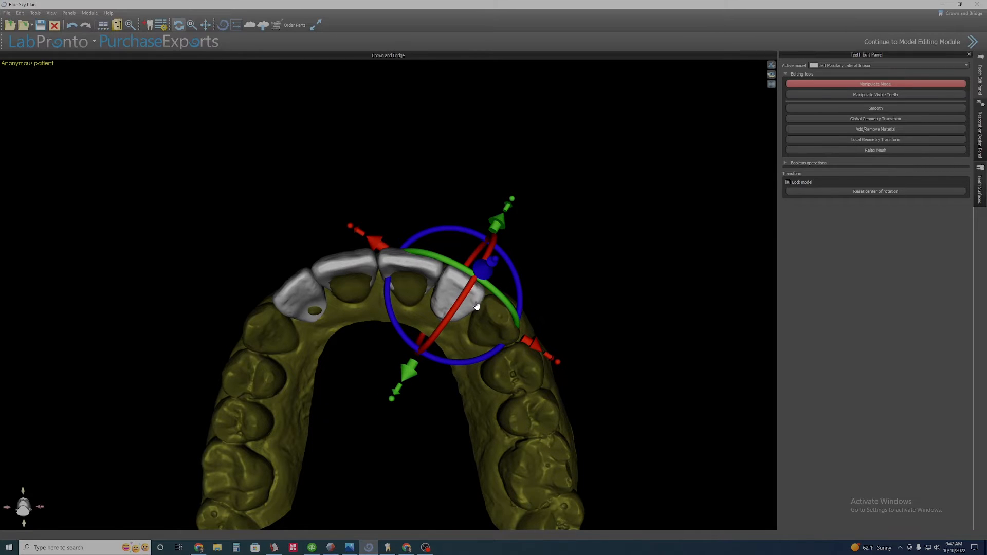
{"action": "left_click_drag", "start_coordinate": [581, 221], "coordinate": [326, 178]}
{"action": "scroll", "coordinate": [560, 377], "scroll_direction": "up", "scroll_amount": 3}
{"action": "scroll", "coordinate": [539, 172], "scroll_direction": "down", "scroll_amount": 2}
{"action": "left_click", "coordinate": [258, 227]}
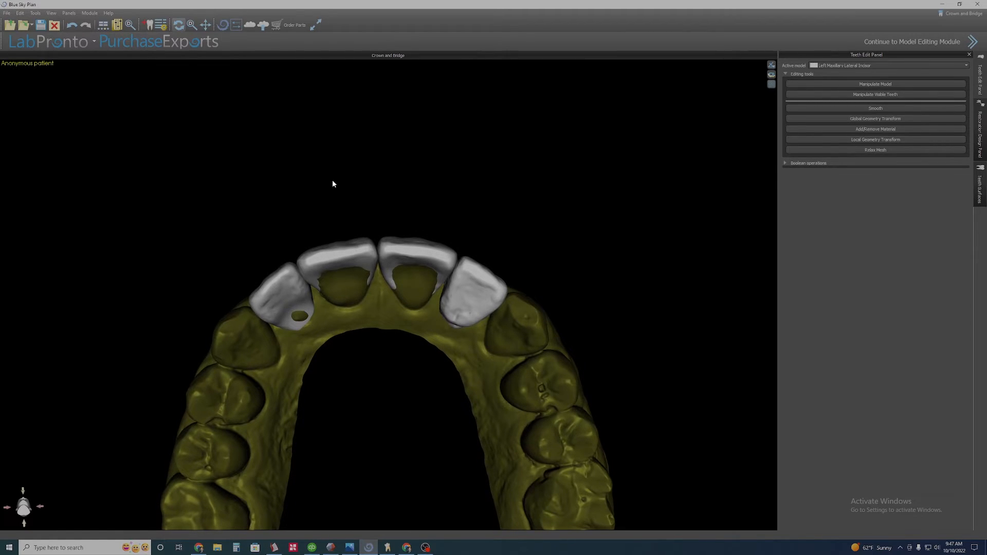
Reposition the left lateral incisor with the Manipulate Model gizmo from the labial view.
{"action": "left_click_drag", "start_coordinate": [378, 148], "coordinate": [535, 351]}
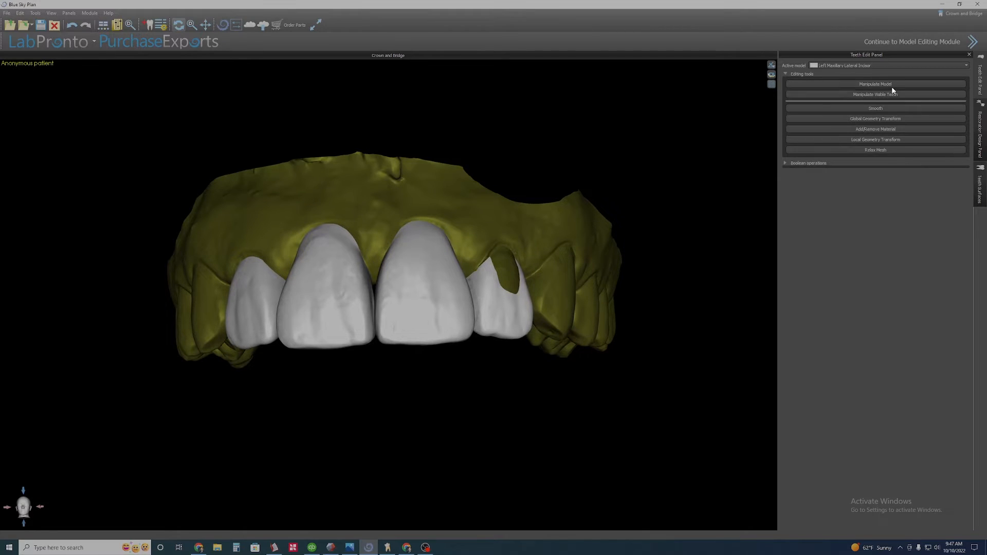
{"action": "left_click", "coordinate": [508, 317]}
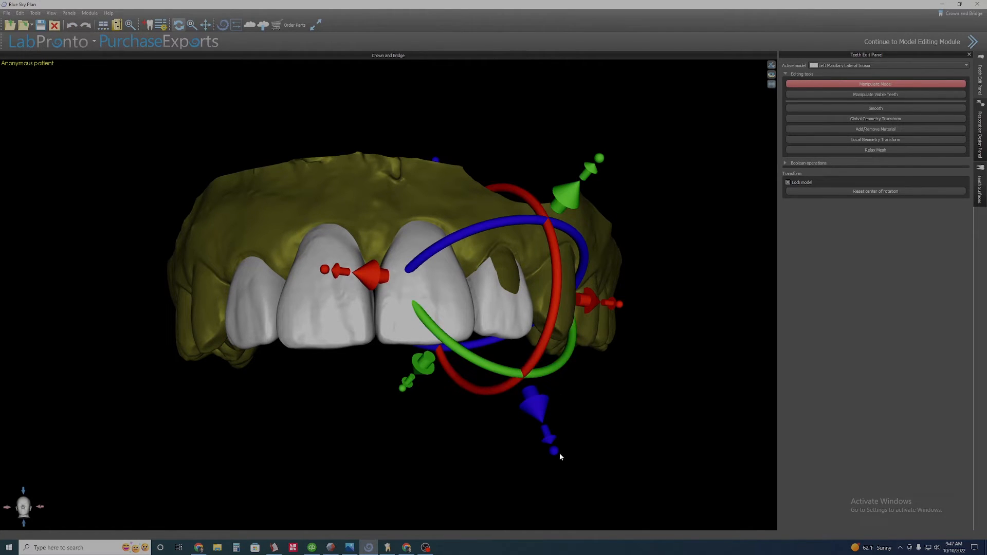
{"action": "left_click_drag", "start_coordinate": [548, 438], "coordinate": [573, 498]}
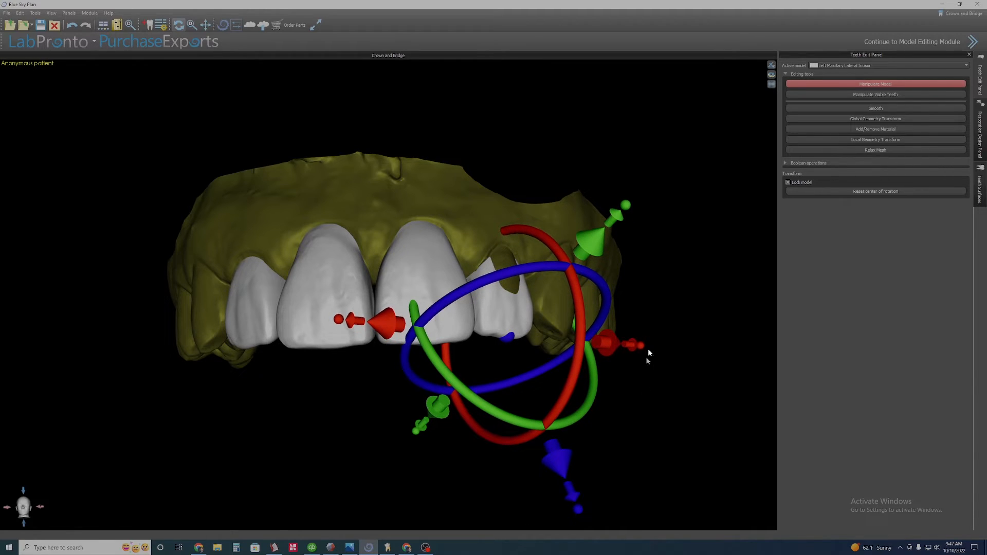
{"action": "left_click_drag", "start_coordinate": [539, 239], "coordinate": [543, 242]}
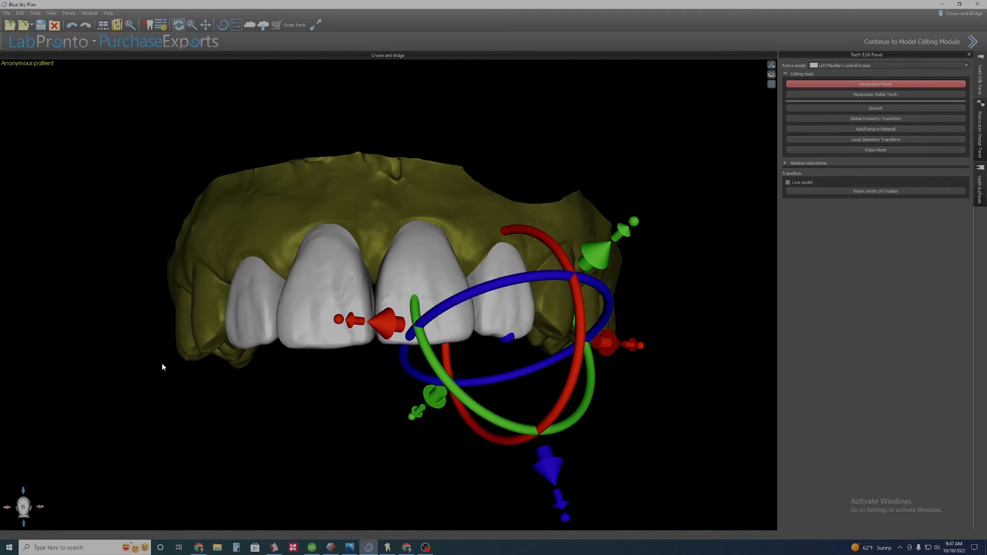
{"action": "left_click_drag", "start_coordinate": [161, 367], "coordinate": [538, 482]}
{"action": "left_click_drag", "start_coordinate": [719, 290], "coordinate": [663, 375]}
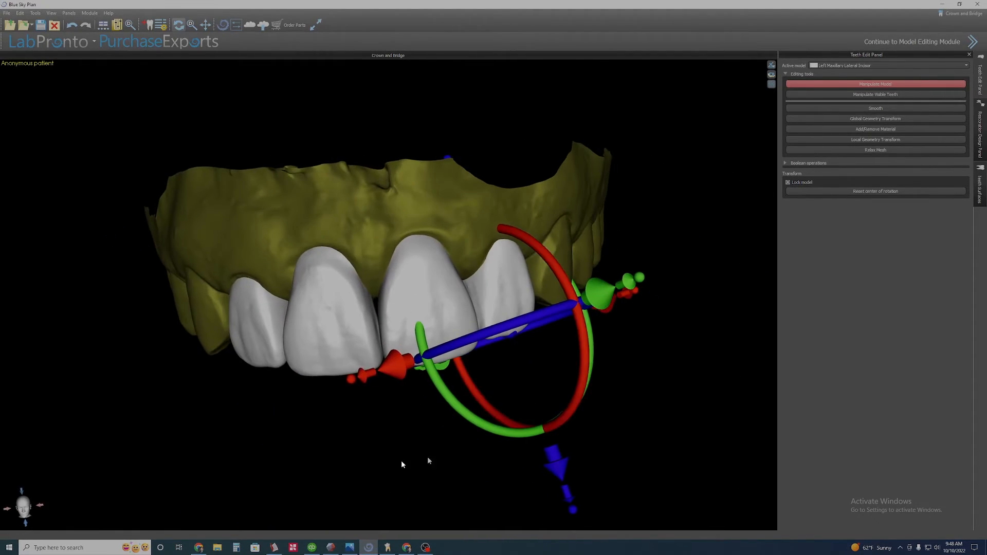
{"action": "left_click_drag", "start_coordinate": [132, 432], "coordinate": [227, 423]}
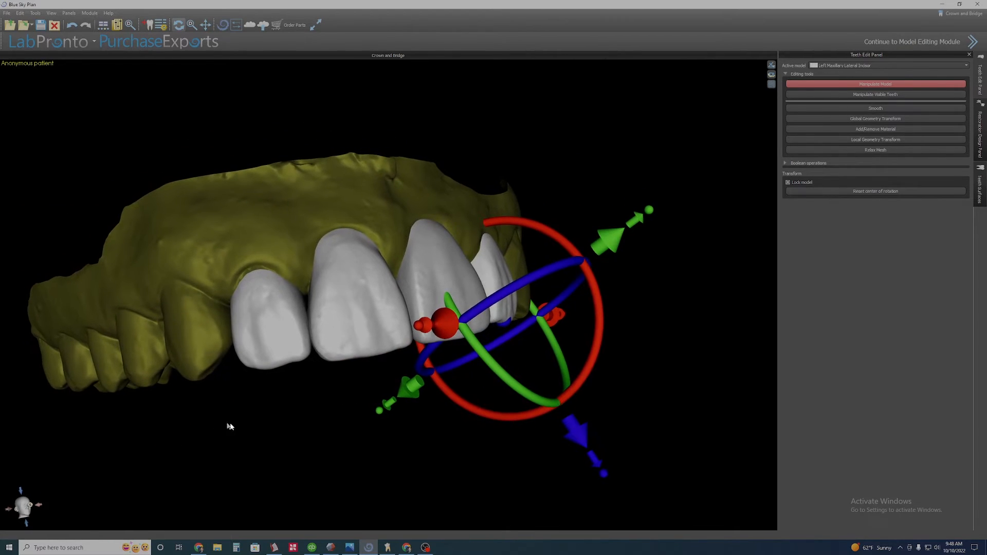
Select the right lateral incisor, move it with the Manipulate Model gizmo, and exit Manipulate Model.
{"action": "left_click", "coordinate": [275, 332]}
{"action": "left_click_drag", "start_coordinate": [388, 429], "coordinate": [324, 450]}
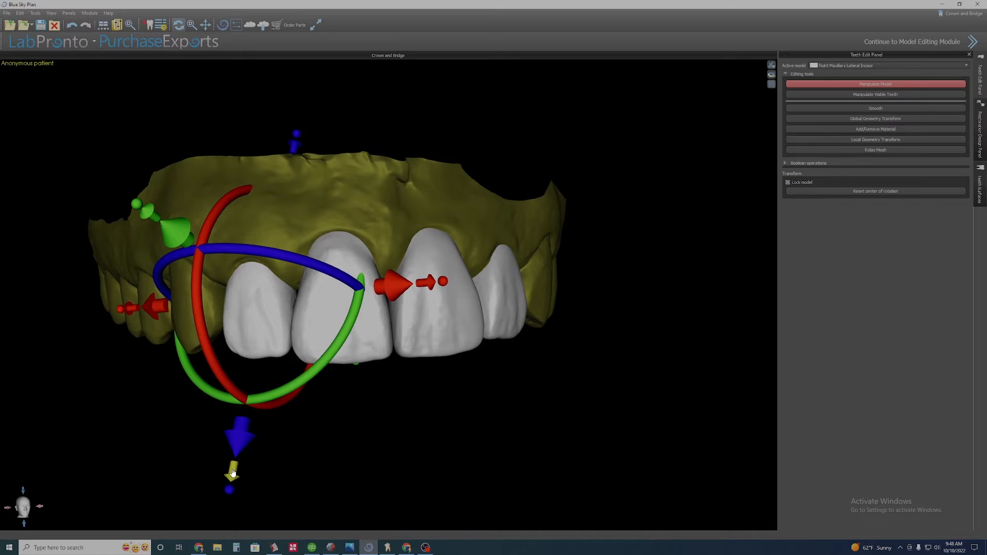
{"action": "left_click_drag", "start_coordinate": [232, 473], "coordinate": [226, 542]}
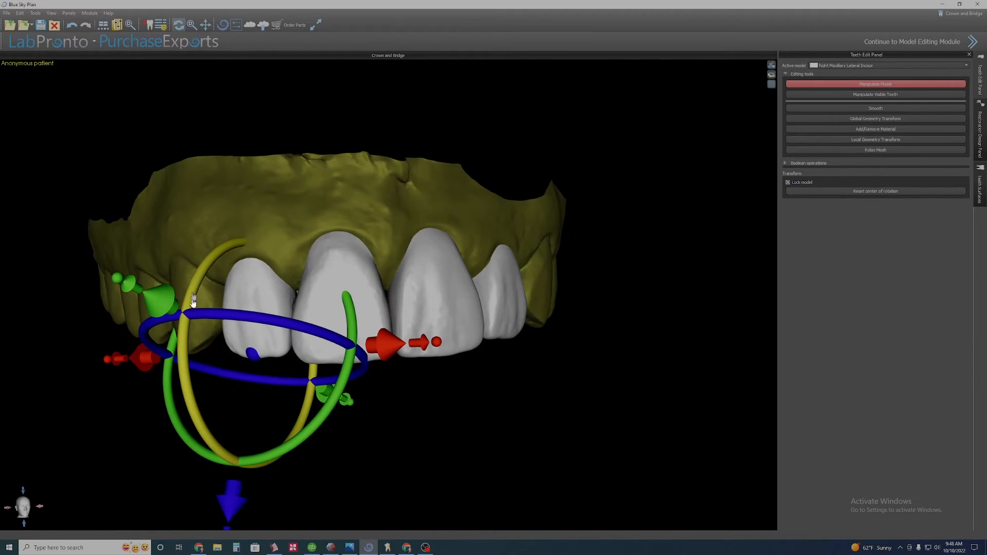
{"action": "left_click_drag", "start_coordinate": [431, 468], "coordinate": [390, 465]}
{"action": "left_click_drag", "start_coordinate": [689, 407], "coordinate": [635, 353]}
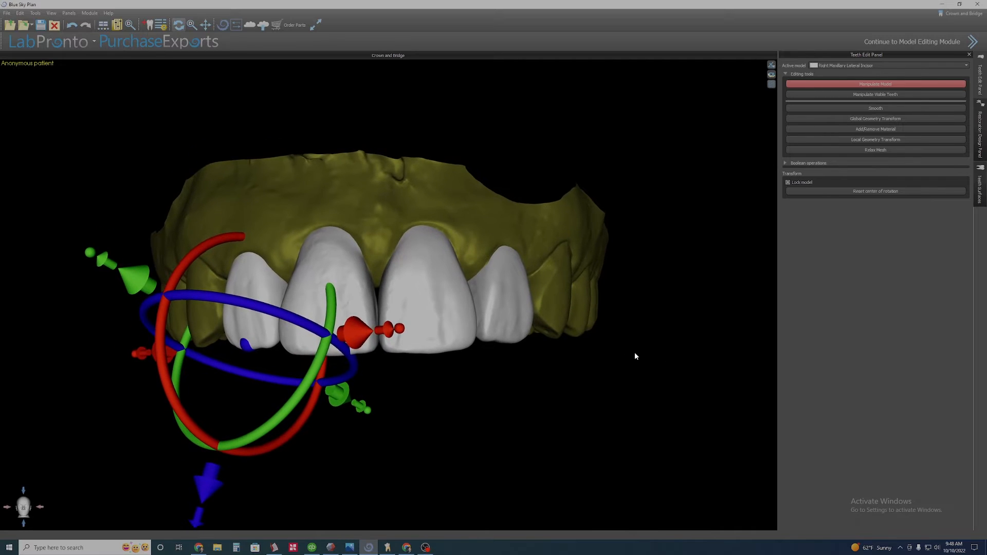
{"action": "left_click", "coordinate": [902, 83]}
Examine the contacts between the incisors up close from the occlusal and labial sides.
{"action": "left_click_drag", "start_coordinate": [422, 452], "coordinate": [401, 122]}
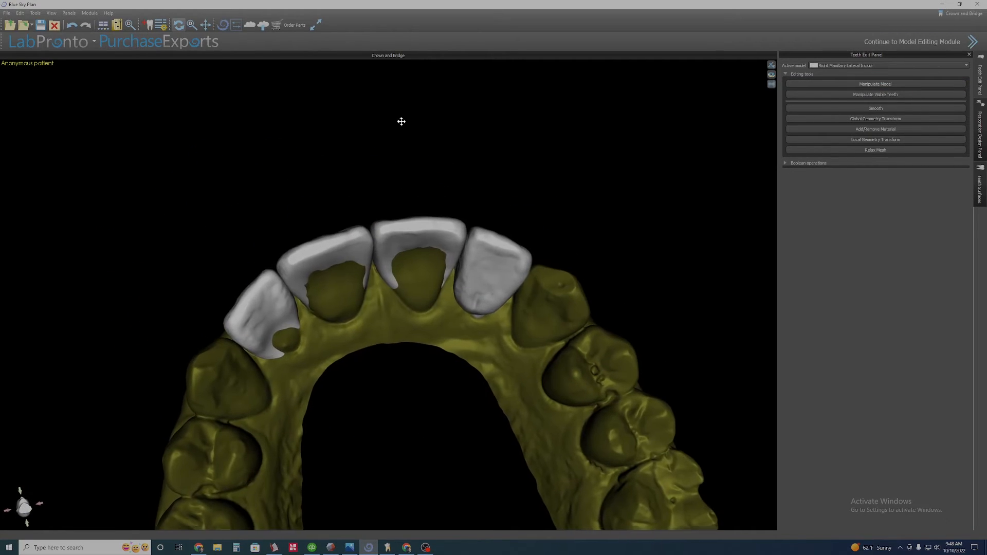
{"action": "middle_click_drag", "start_coordinate": [400, 122], "coordinate": [526, 113]}
{"action": "scroll", "coordinate": [526, 113], "scroll_direction": "up", "scroll_amount": 3}
{"action": "scroll", "coordinate": [526, 113], "scroll_direction": "up", "scroll_amount": 2}
{"action": "left_click_drag", "start_coordinate": [598, 455], "coordinate": [485, 486]}
{"action": "left_click_drag", "start_coordinate": [373, 429], "coordinate": [345, 375]}
{"action": "left_click", "coordinate": [366, 325]}
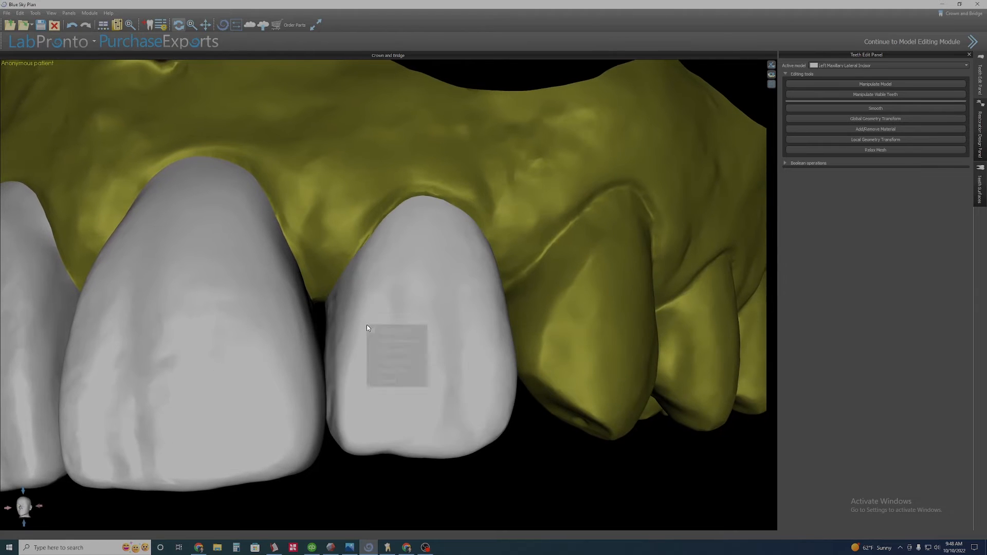
{"action": "scroll", "coordinate": [380, 304], "scroll_direction": "up", "scroll_amount": 5}
{"action": "left_click_drag", "start_coordinate": [380, 304], "coordinate": [469, 325]}
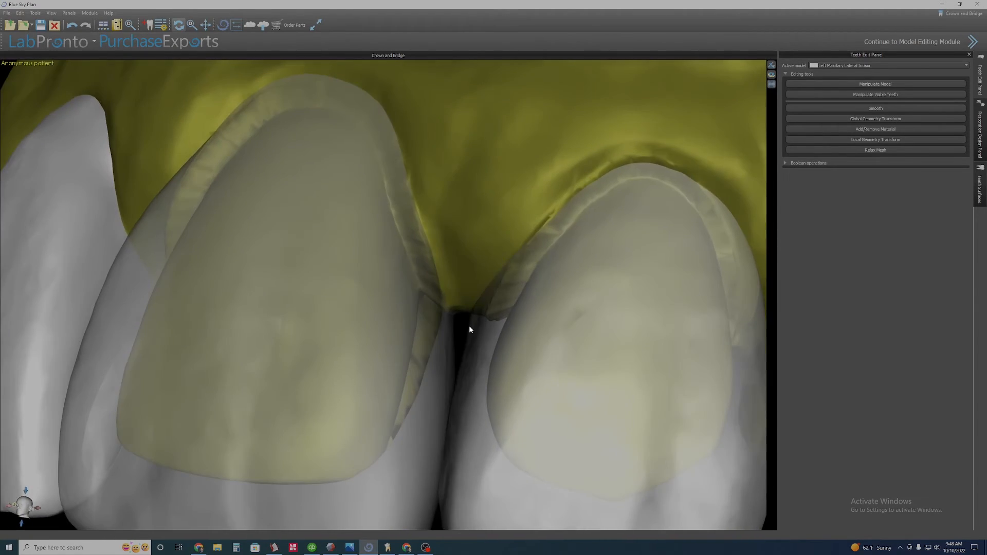
{"action": "scroll", "coordinate": [514, 379], "scroll_direction": "down", "scroll_amount": 2}
{"action": "scroll", "coordinate": [490, 341], "scroll_direction": "up", "scroll_amount": 3}
{"action": "middle_click_drag", "start_coordinate": [537, 295], "coordinate": [432, 325]}
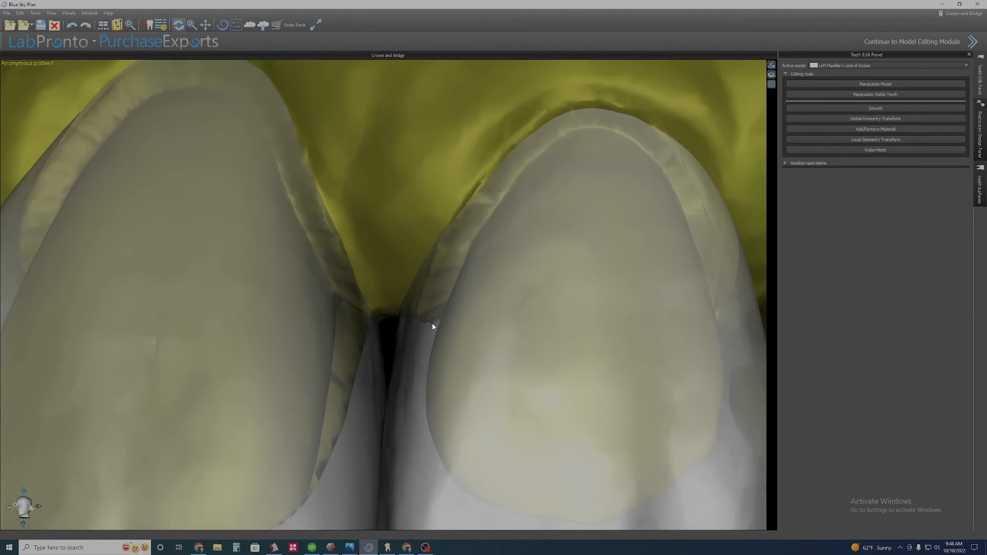
{"action": "scroll", "coordinate": [431, 339], "scroll_direction": "down", "scroll_amount": 2}
{"action": "left_click", "coordinate": [436, 377]}
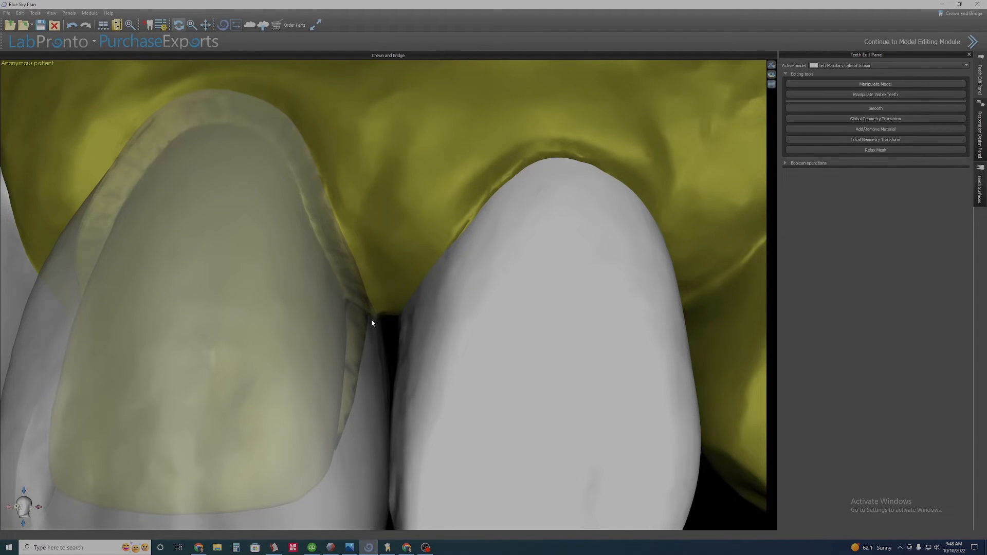
Switch individual incisors between transparent and opaque through their context menus, and zoom out to the full smile.
{"action": "left_click", "coordinate": [432, 335]}
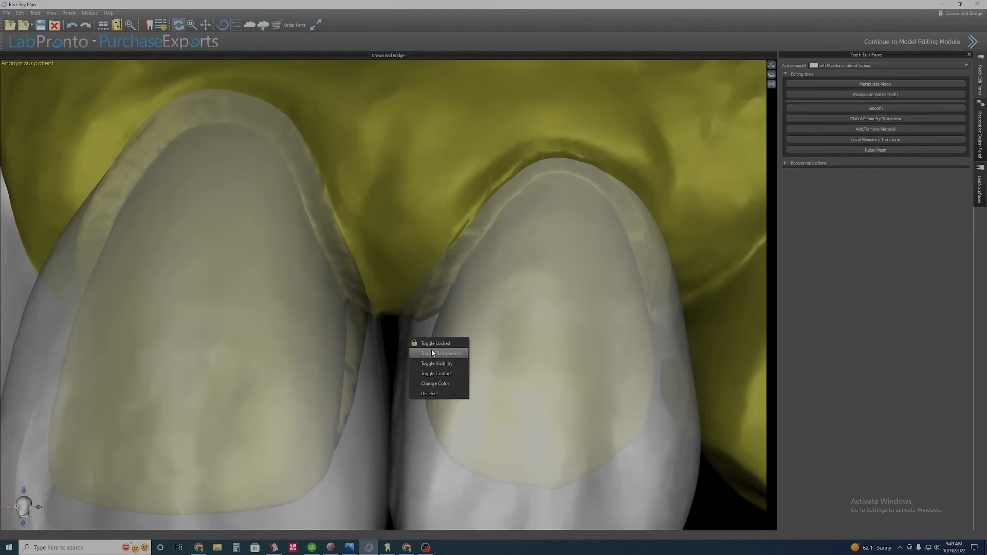
{"action": "left_click", "coordinate": [431, 353]}
{"action": "scroll", "coordinate": [432, 353], "scroll_direction": "down", "scroll_amount": 5}
{"action": "right_click", "coordinate": [407, 354]}
{"action": "left_click", "coordinate": [429, 370]}
{"action": "left_click_drag", "start_coordinate": [411, 349], "coordinate": [529, 329]}
{"action": "scroll", "coordinate": [522, 406], "scroll_direction": "down", "scroll_amount": 6}
{"action": "middle_click_drag", "start_coordinate": [423, 323], "coordinate": [418, 323]}
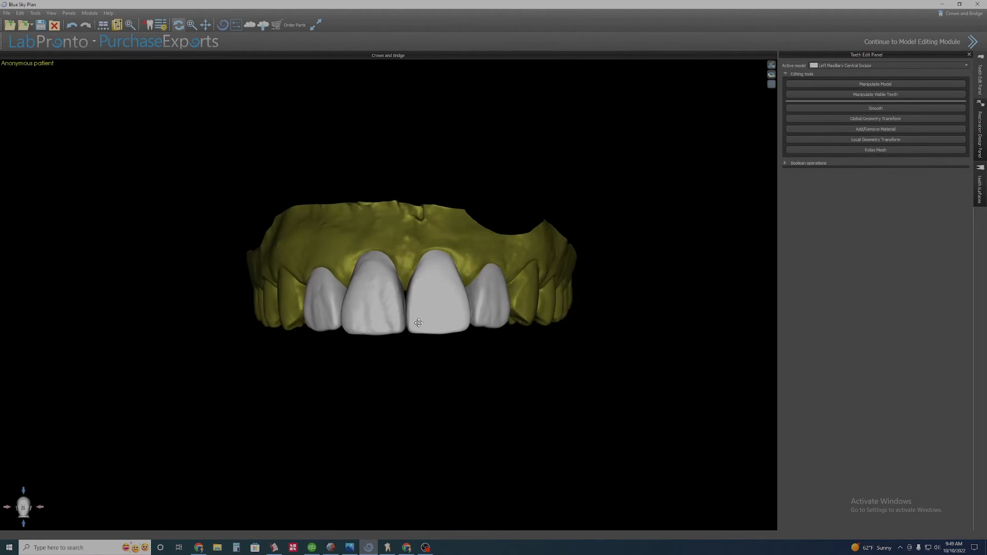
{"action": "left_click_drag", "start_coordinate": [419, 323], "coordinate": [417, 323]}
Select the right lateral incisor and reshape its surface using Local Geometry Transform and Smooth.
{"action": "left_click", "coordinate": [457, 250]}
{"action": "scroll", "coordinate": [408, 377], "scroll_direction": "up", "scroll_amount": 1}
{"action": "scroll", "coordinate": [456, 355], "scroll_direction": "up", "scroll_amount": 6}
{"action": "left_click_drag", "start_coordinate": [407, 376], "coordinate": [475, 349]}
{"action": "left_click", "coordinate": [898, 140]}
{"action": "scroll", "coordinate": [339, 417], "scroll_direction": "up", "scroll_amount": 3}
{"action": "left_click_drag", "start_coordinate": [340, 417], "coordinate": [360, 359]}
{"action": "left_click_drag", "start_coordinate": [508, 346], "coordinate": [482, 354]}
{"action": "right_click_drag", "start_coordinate": [483, 356], "coordinate": [414, 329]}
{"action": "left_click", "coordinate": [875, 108]}
{"action": "scroll", "coordinate": [411, 313], "scroll_direction": "down", "scroll_amount": 4}
{"action": "left_click_drag", "start_coordinate": [429, 312], "coordinate": [430, 321]}
{"action": "left_click", "coordinate": [873, 141]}
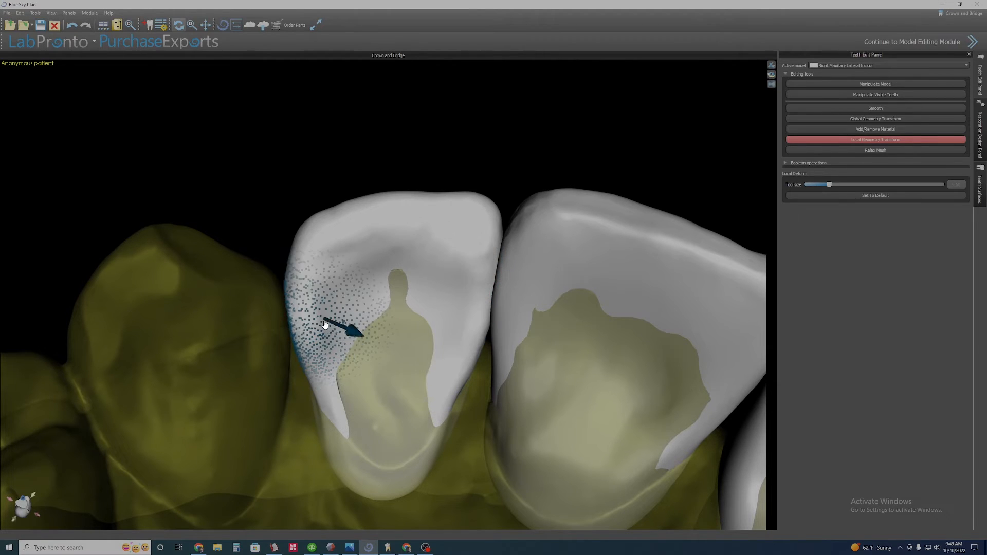
Push further spots on the right lateral incisor's surface with Local Geometry Transform and smooth them.
{"action": "scroll", "coordinate": [311, 311], "scroll_direction": "up", "scroll_amount": 2}
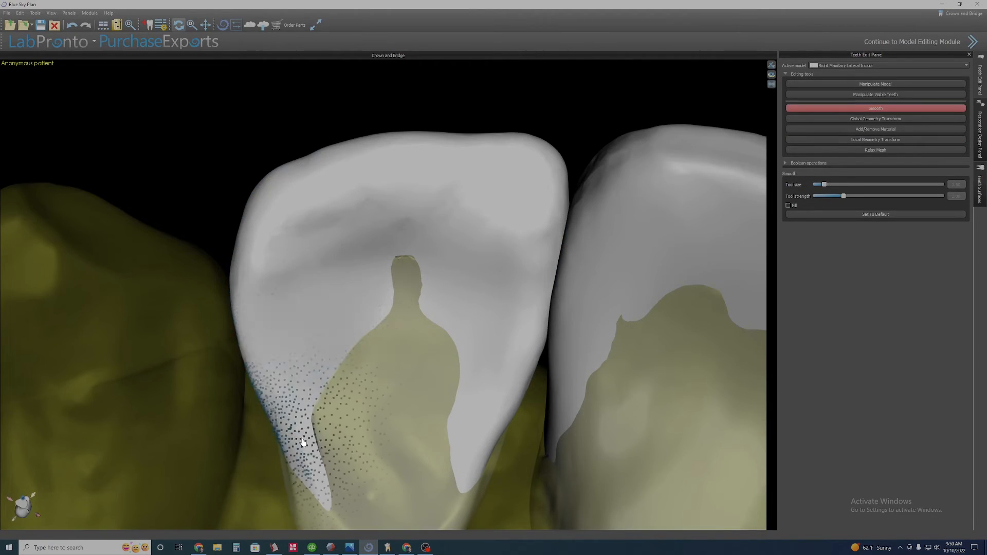
{"action": "scroll", "coordinate": [475, 318], "scroll_direction": "down", "scroll_amount": 2}
{"action": "left_click_drag", "start_coordinate": [442, 324], "coordinate": [356, 355]}
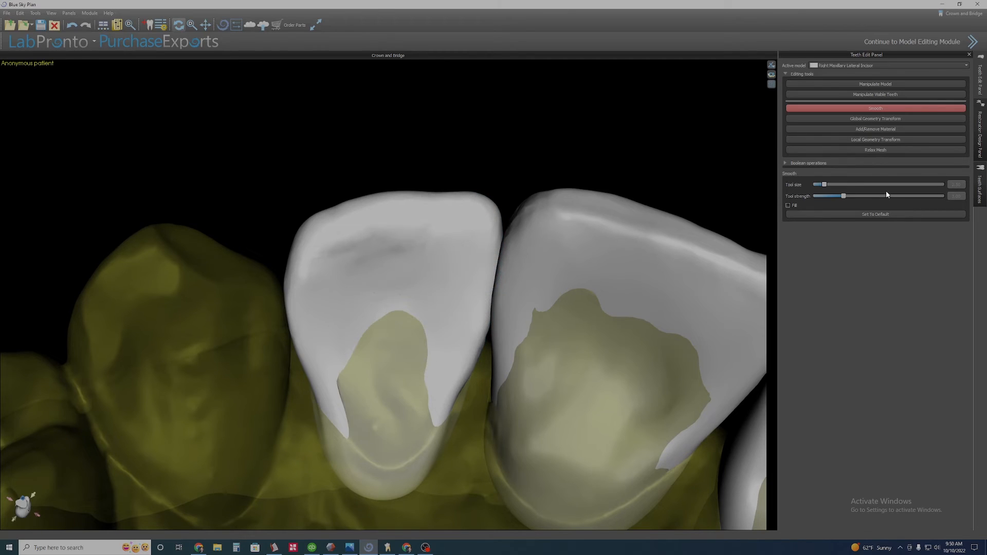
{"action": "left_click", "coordinate": [875, 139]}
{"action": "scroll", "coordinate": [353, 319], "scroll_direction": "up", "scroll_amount": 2}
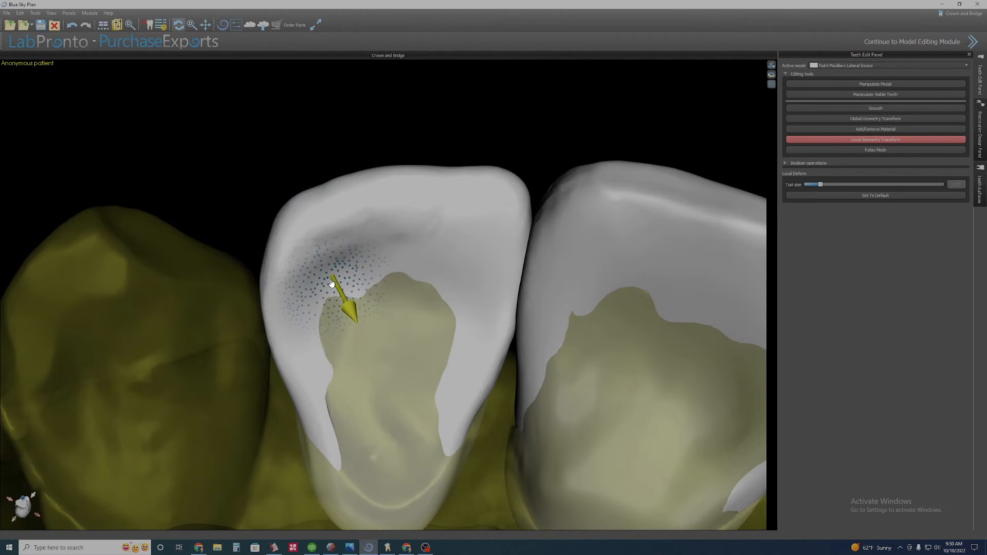
{"action": "right_click_drag", "start_coordinate": [332, 282], "coordinate": [337, 313]}
{"action": "left_click", "coordinate": [875, 108]}
{"action": "right_click_drag", "start_coordinate": [388, 264], "coordinate": [383, 246]}
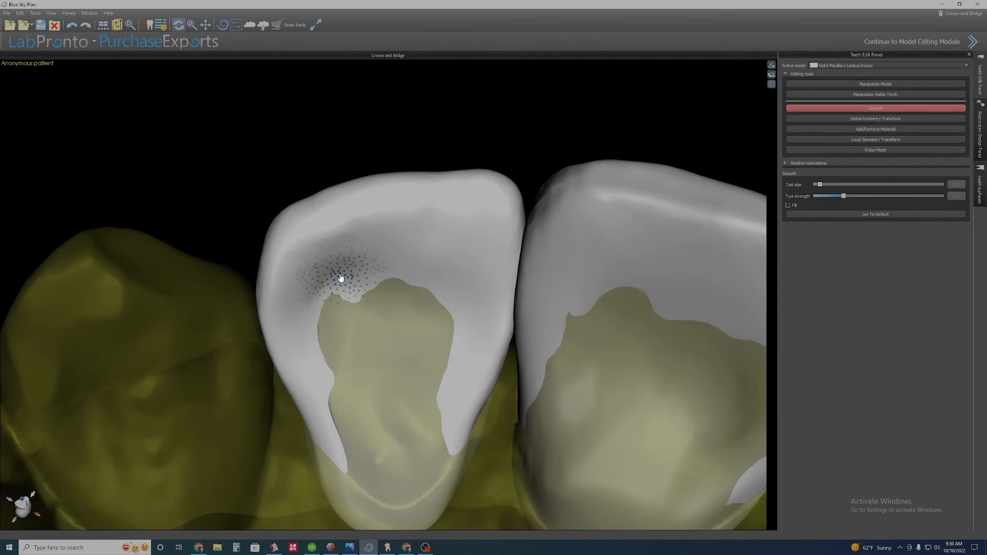
{"action": "right_click_drag", "start_coordinate": [340, 278], "coordinate": [344, 298]}
{"action": "left_click", "coordinate": [875, 139]}
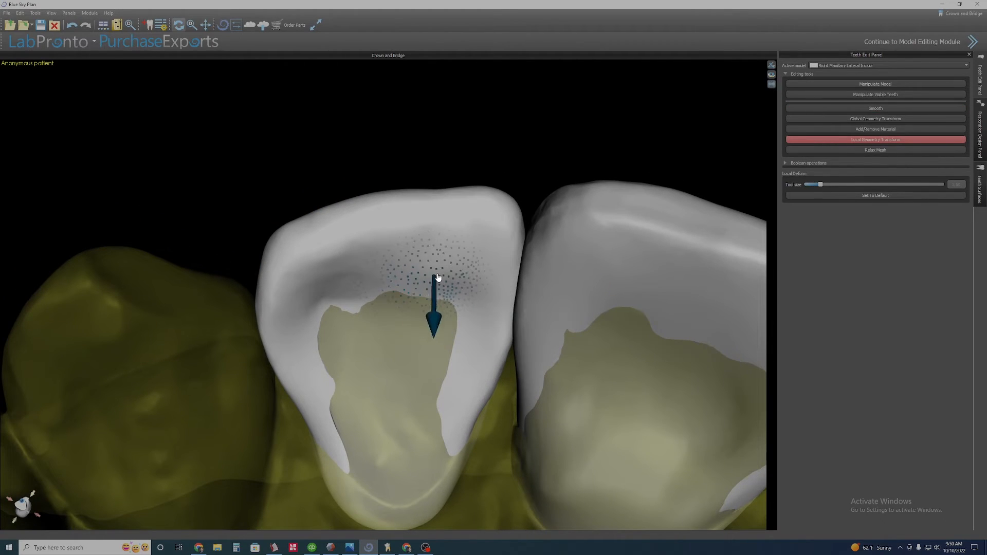
Deform the right lateral incisor near the gum line and smooth the area.
{"action": "right_click_drag", "start_coordinate": [401, 407], "coordinate": [486, 343]}
{"action": "scroll", "coordinate": [446, 371], "scroll_direction": "up", "scroll_amount": 3}
{"action": "left_click_drag", "start_coordinate": [355, 295], "coordinate": [375, 303]}
{"action": "right_click_drag", "start_coordinate": [392, 372], "coordinate": [458, 329]}
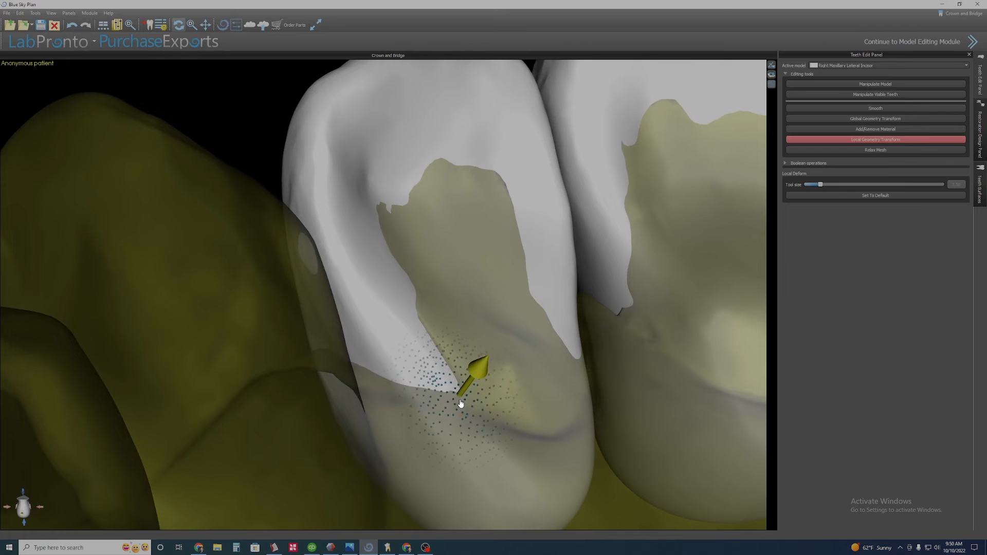
{"action": "mouse_move", "coordinate": [460, 404]}
{"action": "right_mouse_down"}
{"action": "mouse_move", "coordinate": [438, 441]}
{"action": "mouse_move", "coordinate": [468, 419]}
{"action": "right_mouse_up"}
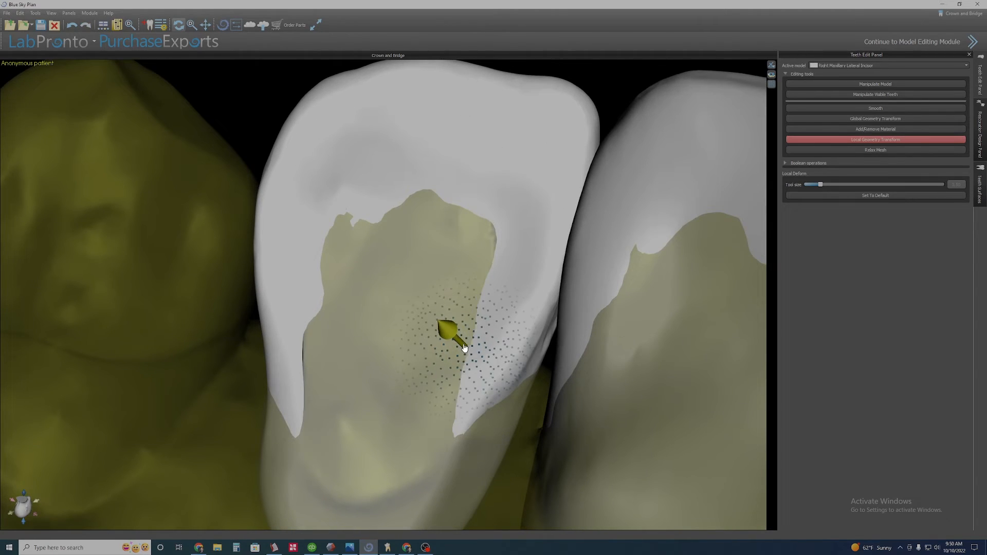
{"action": "right_click_drag", "start_coordinate": [464, 348], "coordinate": [401, 355]}
{"action": "left_click", "coordinate": [875, 108]}
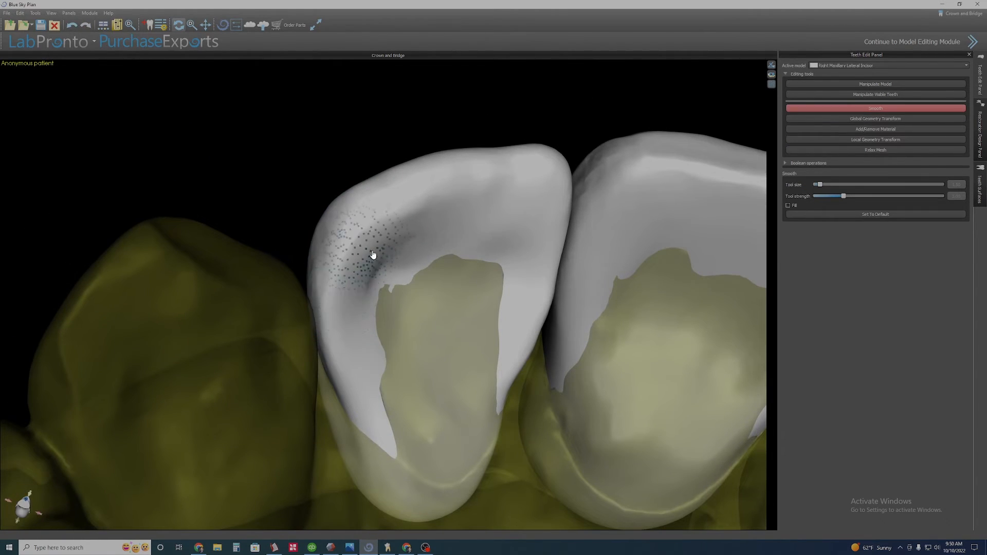
{"action": "right_click_drag", "start_coordinate": [373, 255], "coordinate": [504, 406]}
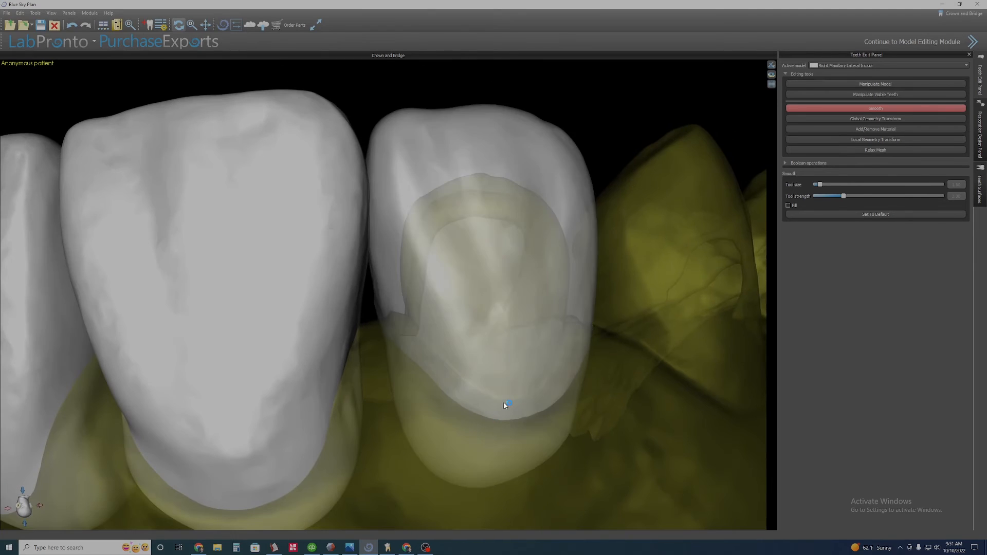
{"action": "scroll", "coordinate": [433, 346], "scroll_direction": "up", "scroll_amount": 5}
Enlarge the deform tool and pull the right lateral incisor's margin toward the gum with Local Geometry Transform.
{"action": "left_click", "coordinate": [876, 139]}
{"action": "right_click_drag", "start_coordinate": [492, 293], "coordinate": [507, 300]}
{"action": "scroll", "coordinate": [393, 376], "scroll_direction": "up", "scroll_amount": 5, "text": "ctrl"}
{"action": "left_click_drag", "start_coordinate": [426, 423], "coordinate": [433, 432]}
{"action": "left_click_drag", "start_coordinate": [411, 467], "coordinate": [459, 469]}
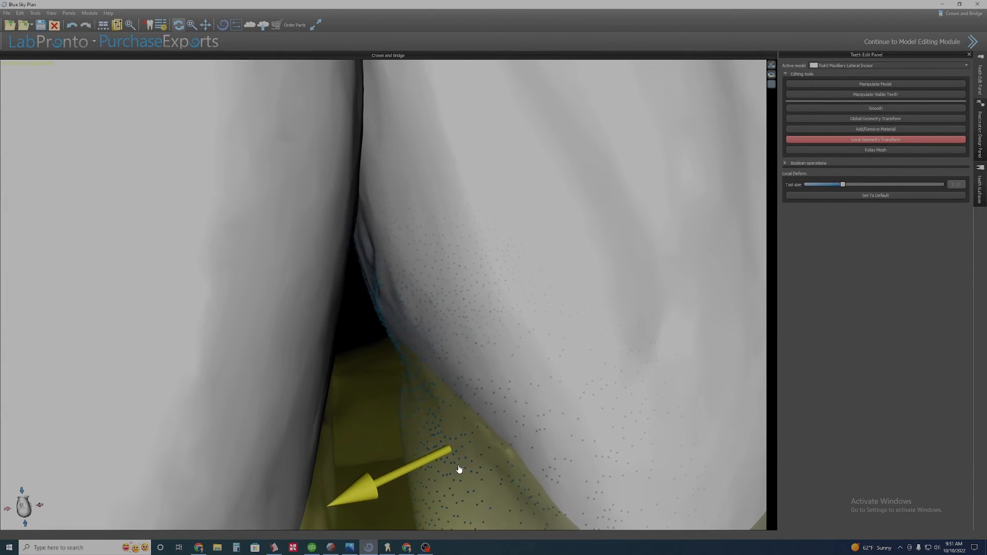
{"action": "scroll", "coordinate": [504, 508], "scroll_direction": "down", "scroll_amount": 5}
{"action": "left_click_drag", "start_coordinate": [522, 503], "coordinate": [480, 508]}
{"action": "right_click_drag", "start_coordinate": [482, 463], "coordinate": [514, 354]}
{"action": "left_click_drag", "start_coordinate": [551, 408], "coordinate": [503, 408]}
{"action": "right_click_drag", "start_coordinate": [540, 406], "coordinate": [553, 359]}
{"action": "scroll", "coordinate": [559, 339], "scroll_direction": "down", "scroll_amount": 2, "text": "ctrl"}
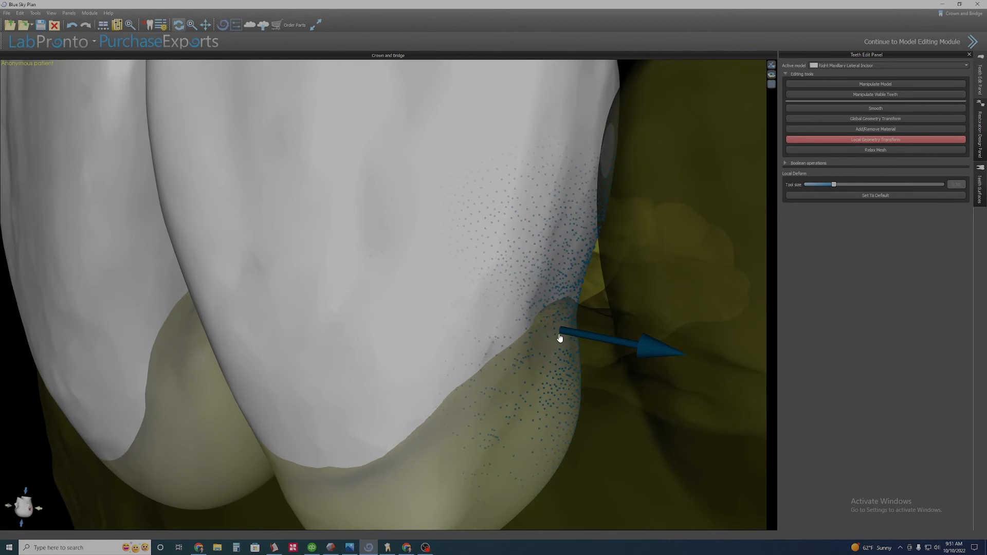
Toggle the right lateral incisor's transparency and deform its proximal edge against the gum.
{"action": "left_click", "coordinate": [554, 298]}
{"action": "right_click_drag", "start_coordinate": [494, 329], "coordinate": [462, 324]}
{"action": "right_click", "coordinate": [467, 314]}
{"action": "left_click", "coordinate": [499, 332]}
{"action": "left_click", "coordinate": [843, 108]}
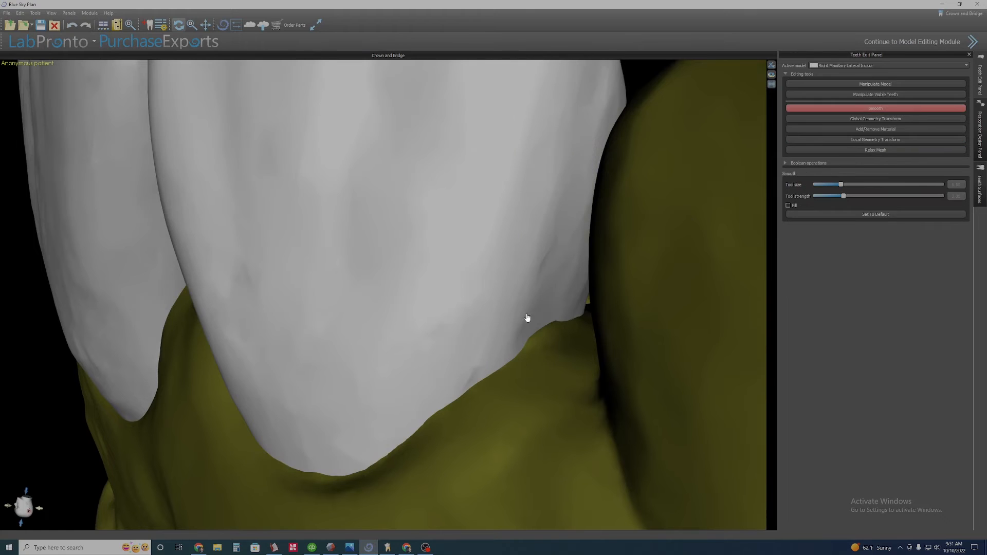
{"action": "right_click", "coordinate": [542, 346]}
{"action": "left_click", "coordinate": [557, 362]}
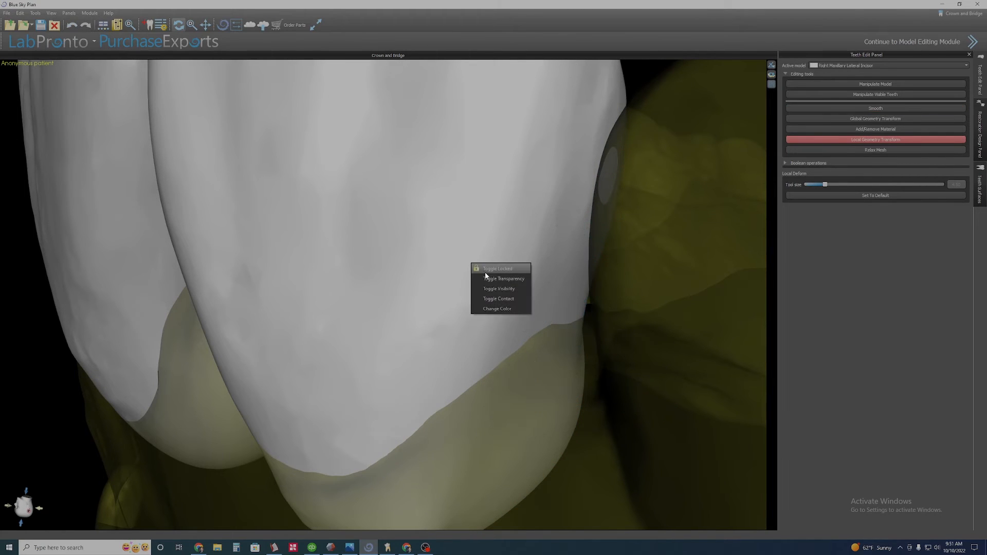
{"action": "left_click", "coordinate": [486, 279]}
{"action": "right_click", "coordinate": [545, 344]}
{"action": "left_click", "coordinate": [559, 360]}
{"action": "right_click_drag", "start_coordinate": [559, 360], "coordinate": [447, 344]}
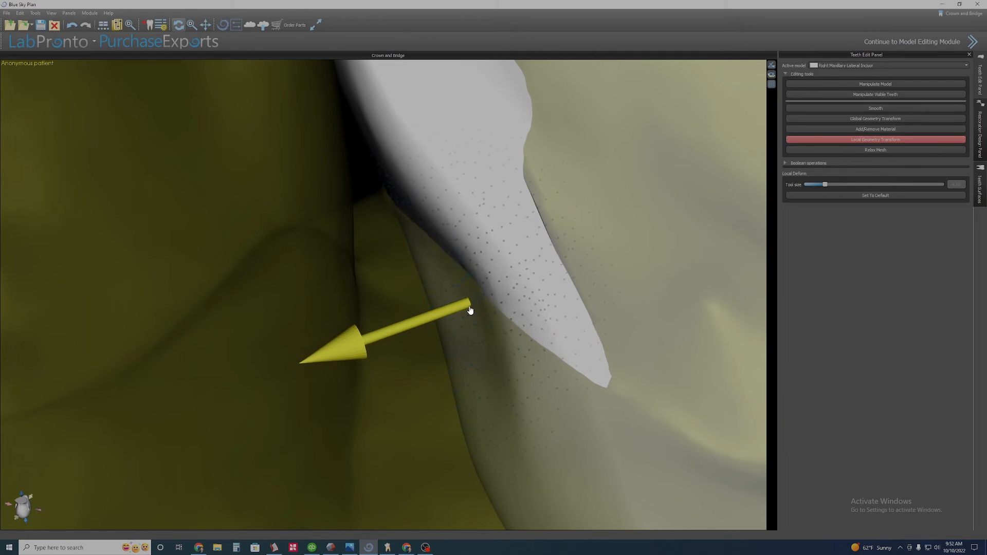
{"action": "left_click_drag", "start_coordinate": [548, 354], "coordinate": [529, 330]}
{"action": "right_click_drag", "start_coordinate": [531, 317], "coordinate": [557, 307]}
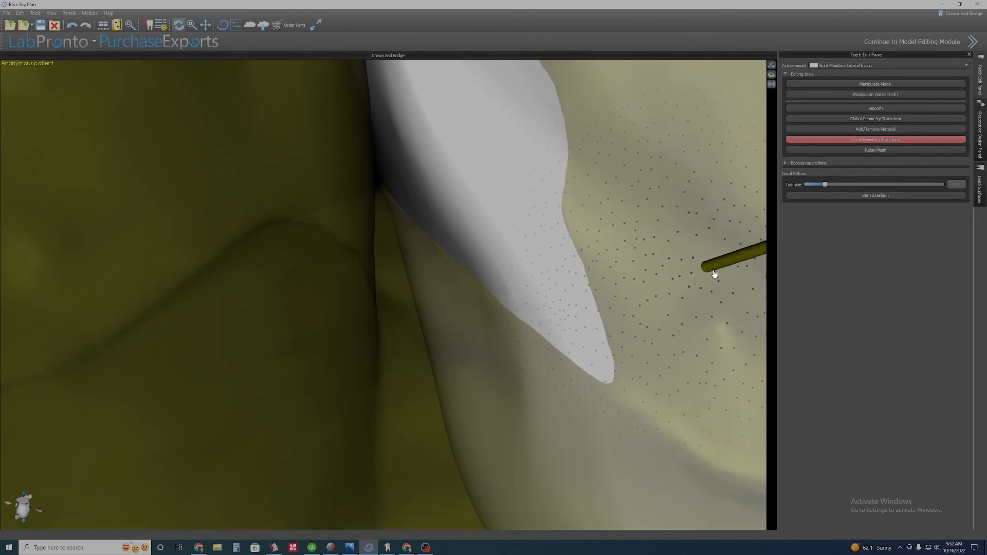
Enlarge the deform tool and pull the left lateral incisor's cervical margin with Local Geometry Transform.
{"action": "right_click_drag", "start_coordinate": [714, 274], "coordinate": [273, 239]}
{"action": "right_click_drag", "start_coordinate": [411, 268], "coordinate": [346, 286]}
{"action": "scroll", "coordinate": [563, 260], "scroll_direction": "down", "scroll_amount": 4}
{"action": "scroll", "coordinate": [368, 241], "scroll_direction": "down", "scroll_amount": 4}
{"action": "scroll", "coordinate": [346, 286], "scroll_direction": "up", "scroll_amount": 4}
{"action": "middle_click_drag", "start_coordinate": [346, 287], "coordinate": [555, 288]}
{"action": "scroll", "coordinate": [555, 288], "scroll_direction": "up", "scroll_amount": 5}
{"action": "left_click_drag", "start_coordinate": [825, 185], "coordinate": [842, 184]}
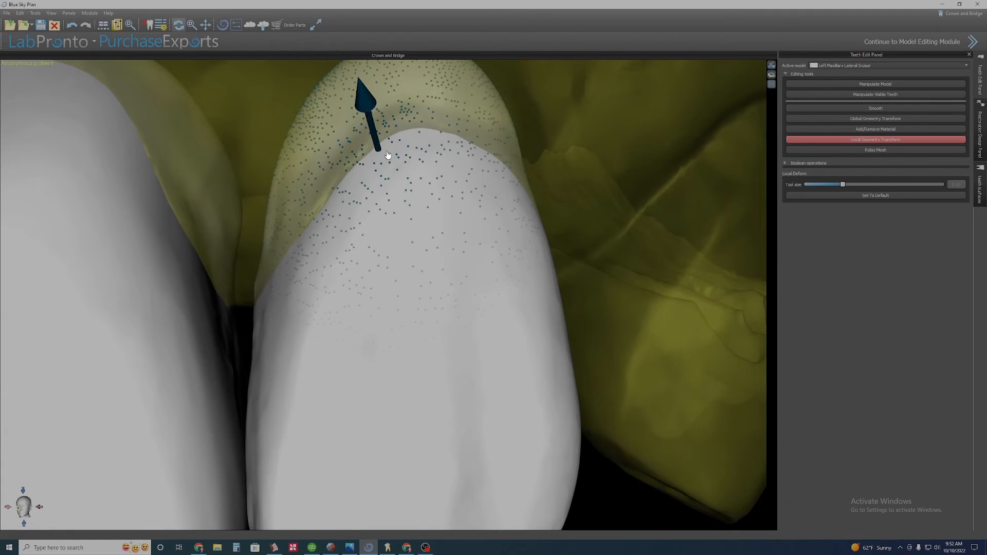
{"action": "right_click_drag", "start_coordinate": [375, 136], "coordinate": [383, 263]}
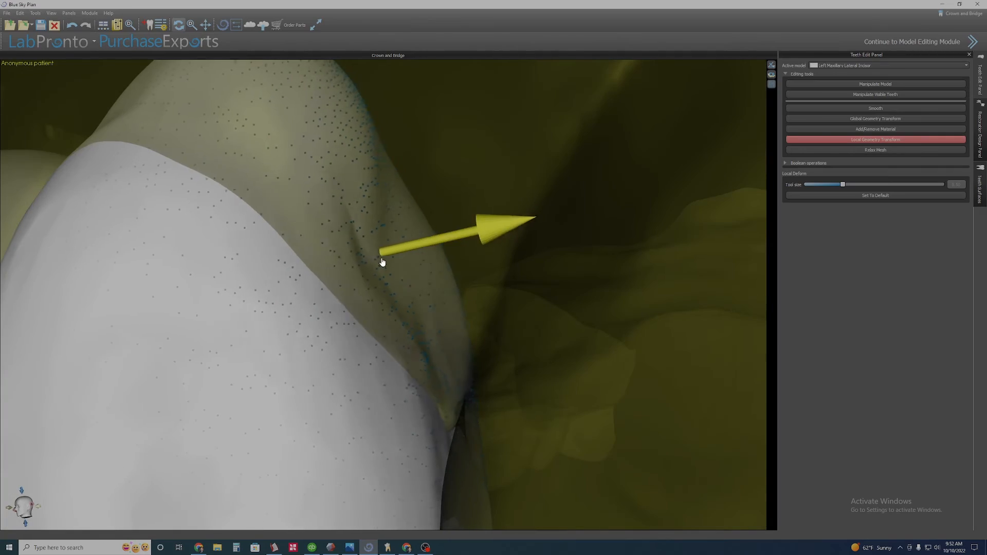
{"action": "left_click_drag", "start_coordinate": [383, 263], "coordinate": [368, 311]}
Toggle transparency and push the left lateral incisor's proximal edge against the gum.
{"action": "scroll", "coordinate": [367, 311], "scroll_direction": "down", "scroll_amount": 4}
{"action": "right_click_drag", "start_coordinate": [368, 311], "coordinate": [518, 350]}
{"action": "scroll", "coordinate": [518, 350], "scroll_direction": "up", "scroll_amount": 4}
{"action": "right_click", "coordinate": [458, 268]}
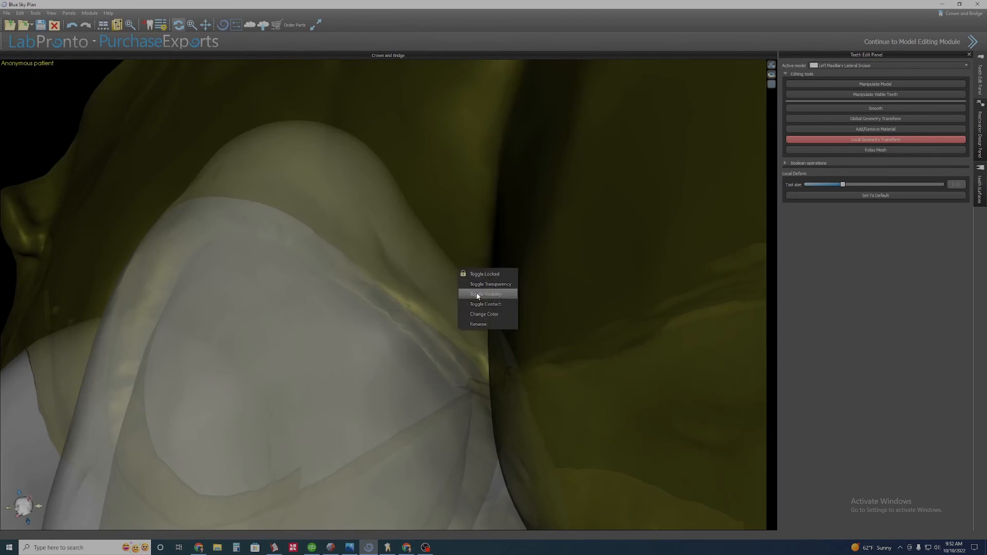
{"action": "left_click", "coordinate": [477, 285]}
{"action": "right_click_drag", "start_coordinate": [477, 285], "coordinate": [441, 348]}
{"action": "right_click", "coordinate": [441, 348]}
{"action": "left_click", "coordinate": [458, 363]}
{"action": "right_click", "coordinate": [447, 267]}
{"action": "left_click", "coordinate": [465, 283]}
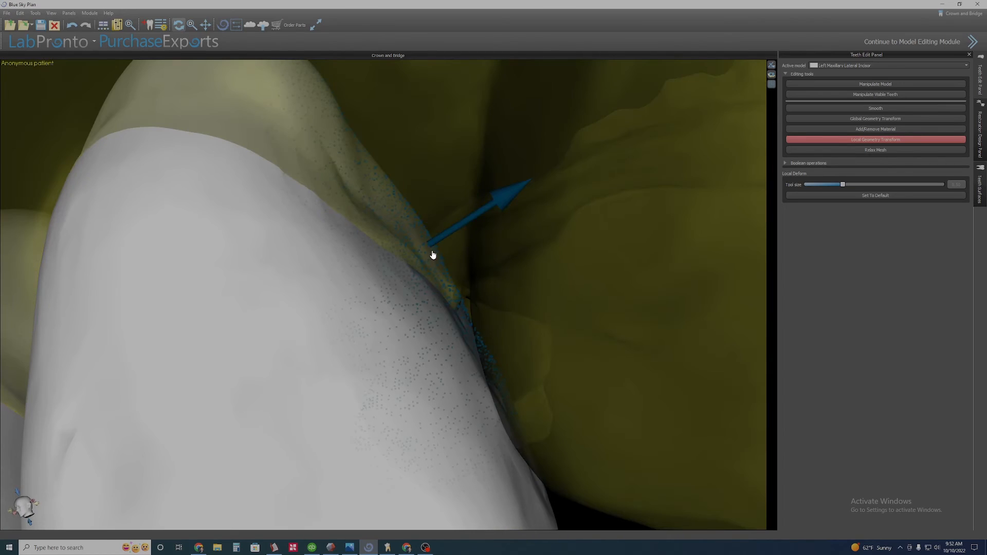
{"action": "left_click_drag", "start_coordinate": [432, 251], "coordinate": [393, 269]}
{"action": "scroll", "coordinate": [310, 403], "scroll_direction": "down", "scroll_amount": 2}
{"action": "right_click_drag", "start_coordinate": [311, 403], "coordinate": [417, 296]}
Smooth the left lateral incisor's labial surface and reshape its mesial side with Local Geometry Transform.
{"action": "left_click", "coordinate": [875, 109]}
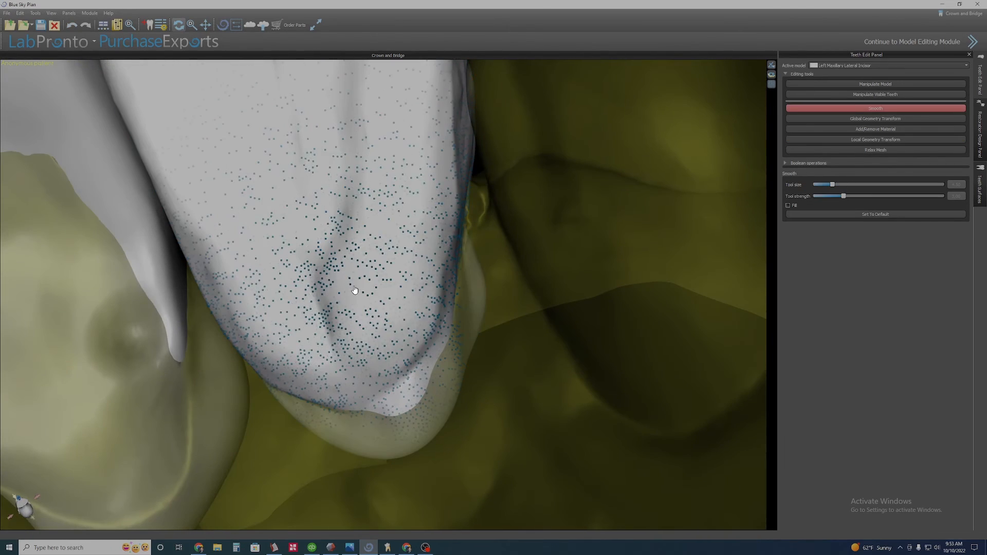
{"action": "mouse_move", "coordinate": [355, 289]}
{"action": "left_mouse_down"}
{"action": "mouse_move", "coordinate": [379, 341]}
{"action": "mouse_move", "coordinate": [331, 309]}
{"action": "mouse_move", "coordinate": [368, 335]}
{"action": "left_mouse_up"}
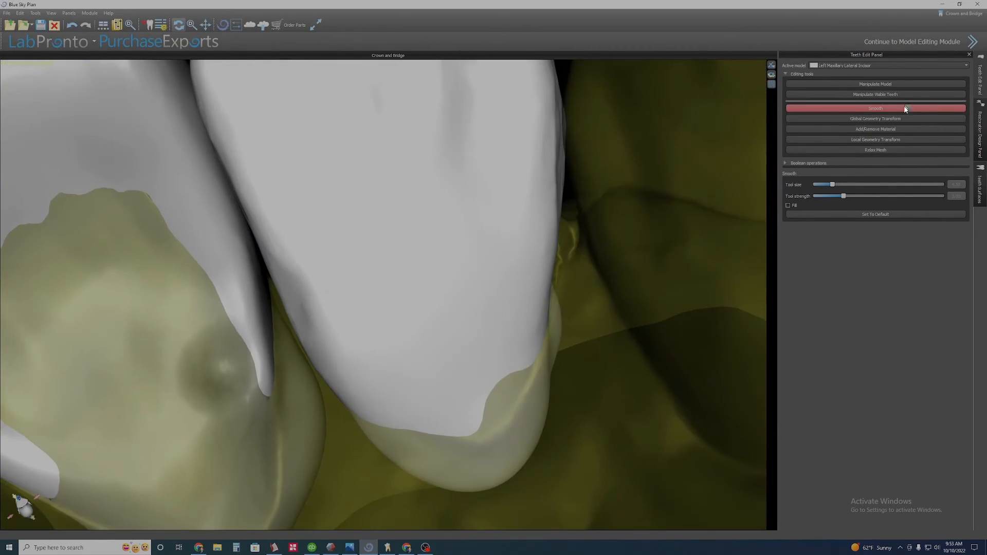
{"action": "left_click", "coordinate": [876, 140]}
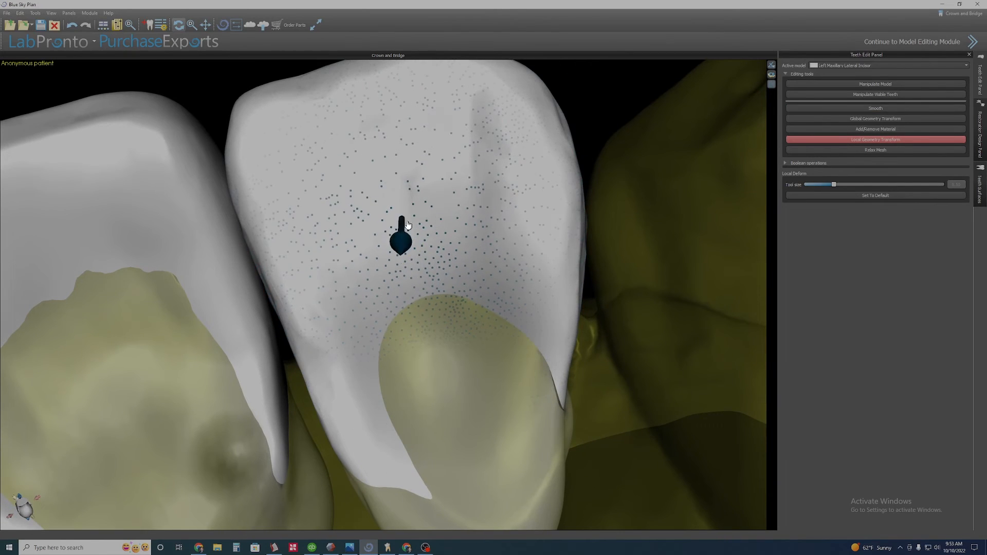
{"action": "left_click_drag", "start_coordinate": [406, 225], "coordinate": [389, 212]}
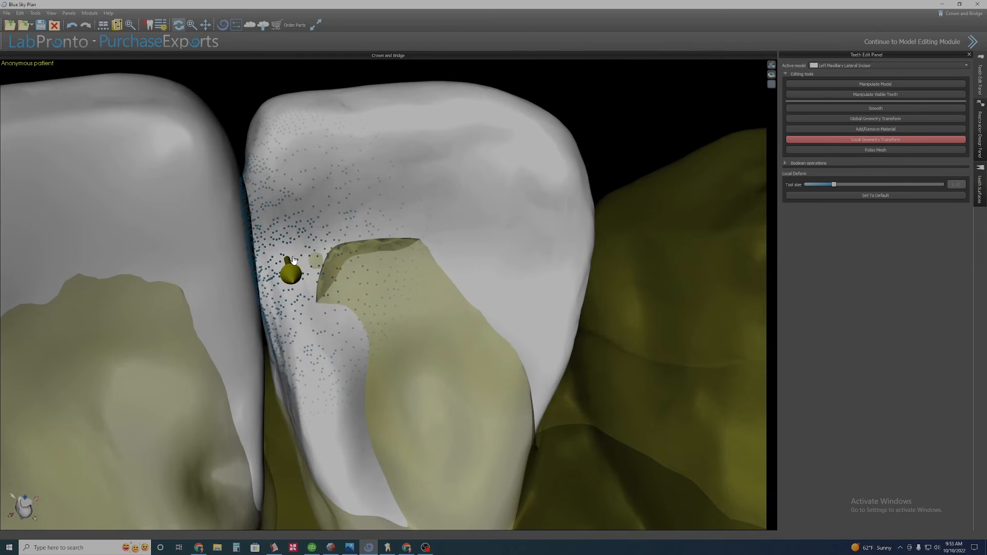
{"action": "left_click_drag", "start_coordinate": [297, 265], "coordinate": [325, 397]}
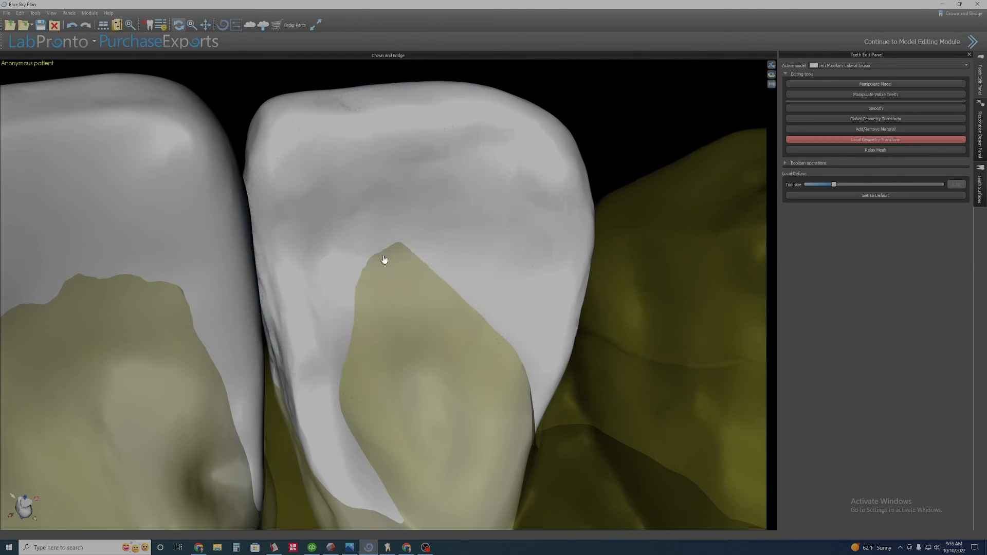
Deform the left lateral incisor's distal margin and toggle transparency to check it against the gum.
{"action": "left_click", "coordinate": [882, 140]}
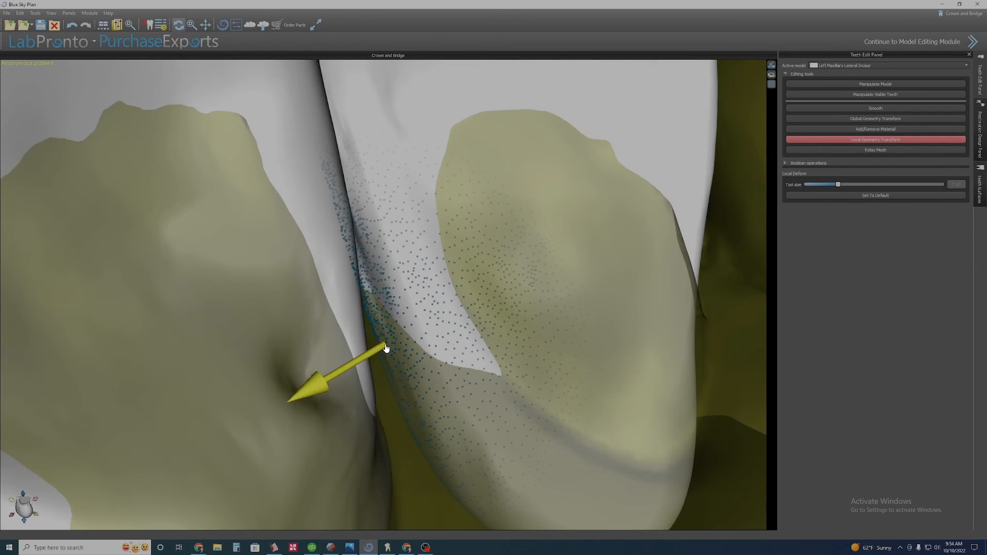
{"action": "left_click_drag", "start_coordinate": [437, 380], "coordinate": [447, 378]}
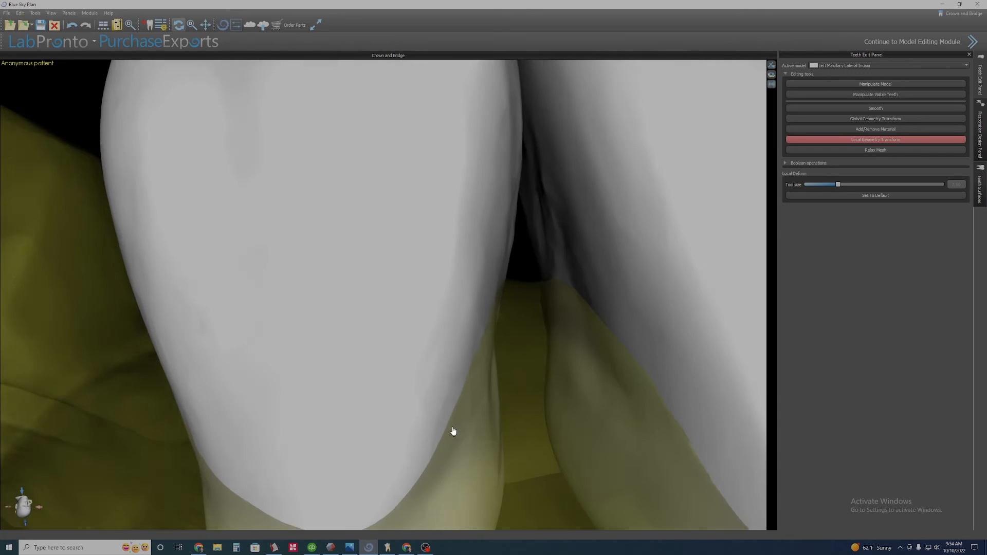
{"action": "right_click", "coordinate": [517, 376]}
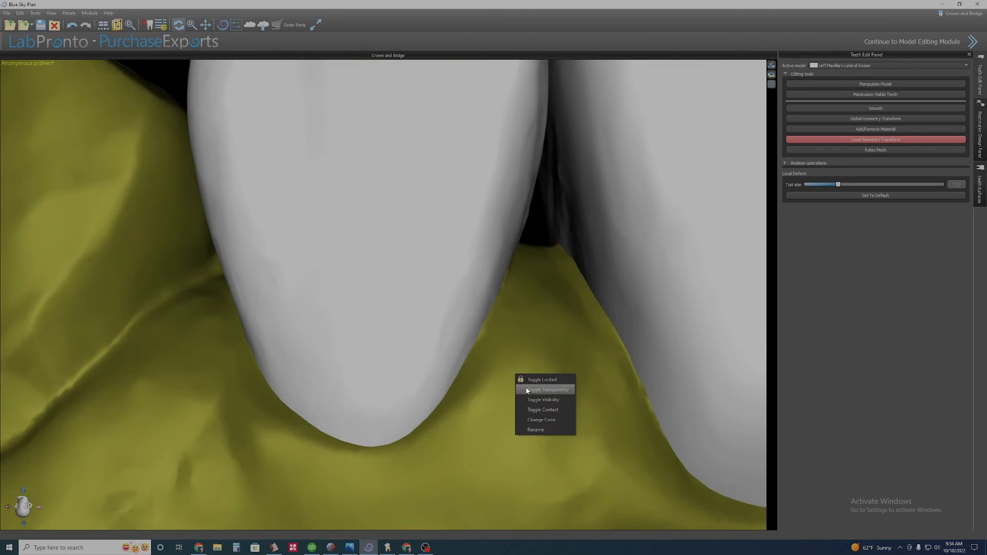
{"action": "left_click", "coordinate": [526, 390]}
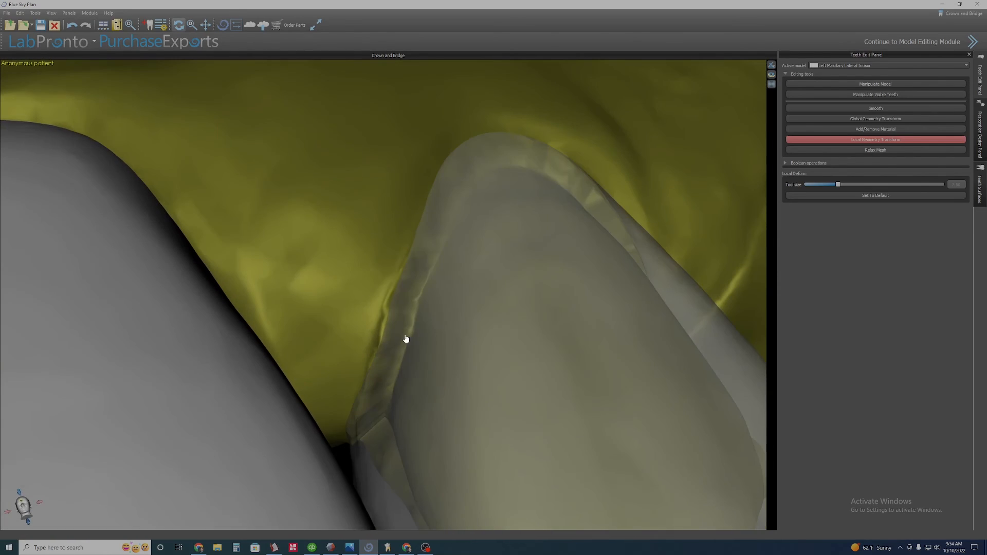
{"action": "left_click_drag", "start_coordinate": [403, 337], "coordinate": [392, 324]}
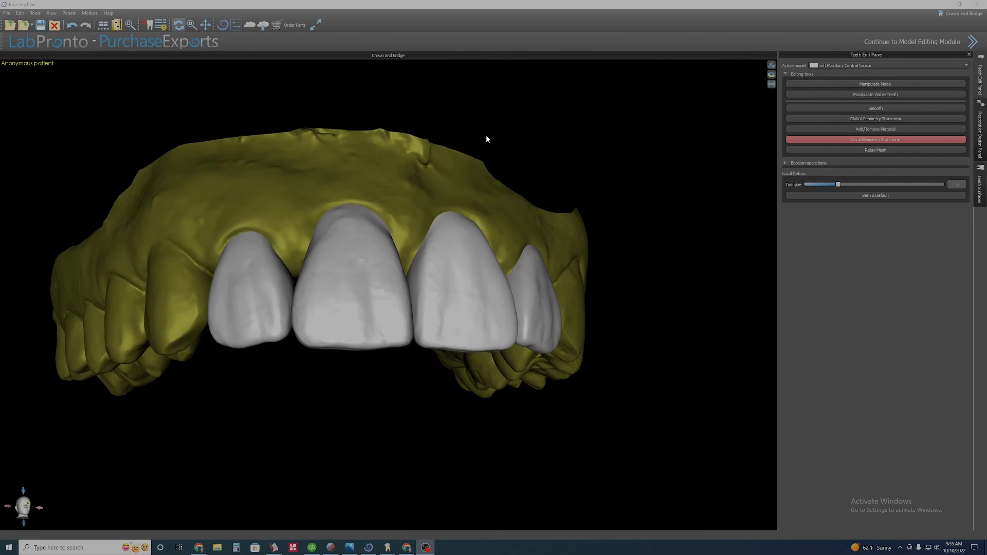
Toggle the upper jaw scan's transparency while viewing the whole arch.
{"action": "left_click_drag", "start_coordinate": [488, 140], "coordinate": [447, 192]}
{"action": "scroll", "coordinate": [548, 278], "scroll_direction": "down", "scroll_amount": 3}
{"action": "left_click_drag", "start_coordinate": [549, 278], "coordinate": [521, 311]}
{"action": "scroll", "coordinate": [478, 277], "scroll_direction": "down", "scroll_amount": 3}
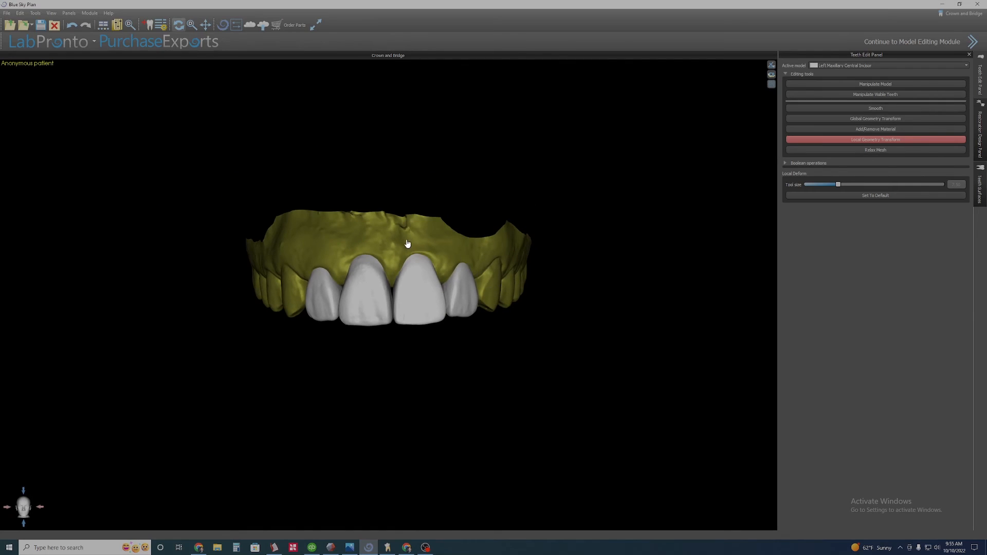
{"action": "left_click", "coordinate": [421, 254]}
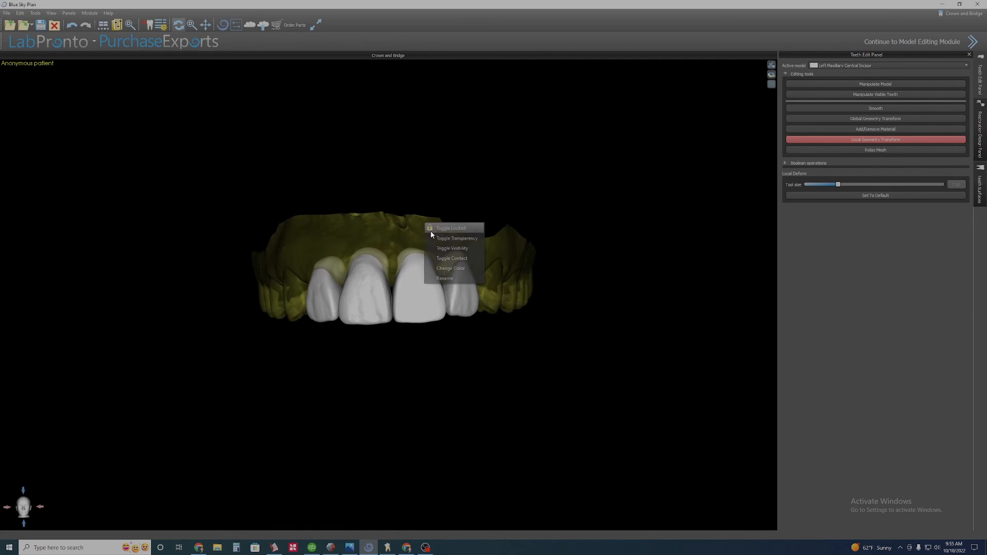
{"action": "left_click", "coordinate": [435, 238]}
Orbit around the upper jaw to inspect the four incisors from different angles.
{"action": "scroll", "coordinate": [332, 334], "scroll_direction": "down", "scroll_amount": 2}
{"action": "left_click_drag", "start_coordinate": [349, 349], "coordinate": [357, 355]}
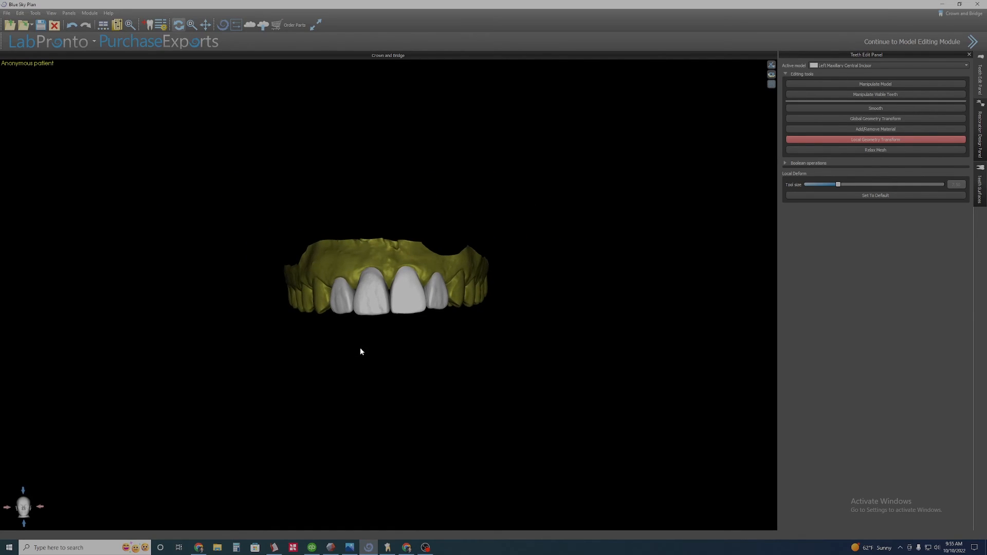
{"action": "scroll", "coordinate": [366, 347], "scroll_direction": "up", "scroll_amount": 4}
{"action": "scroll", "coordinate": [274, 325], "scroll_direction": "up", "scroll_amount": 1}
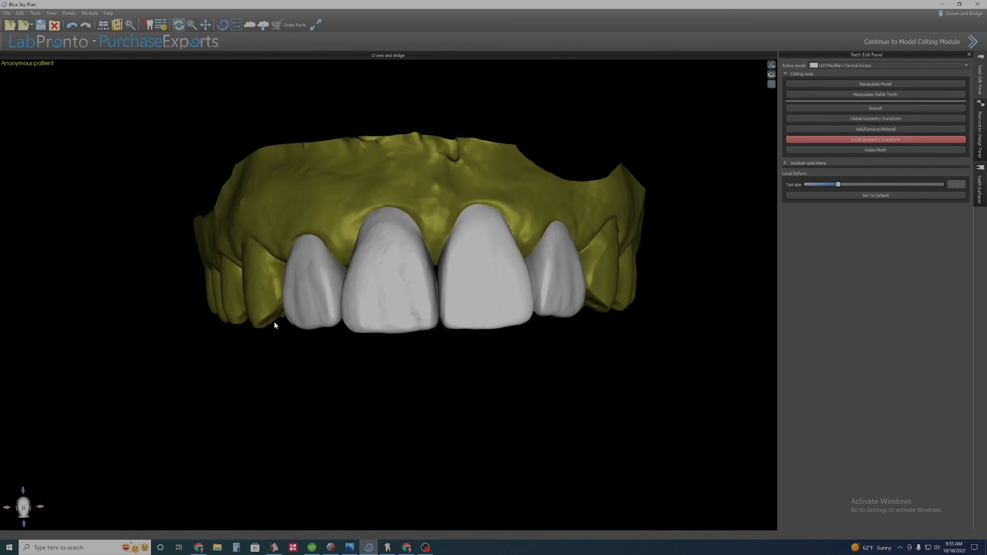
{"action": "left_click_drag", "start_coordinate": [214, 303], "coordinate": [358, 324]}
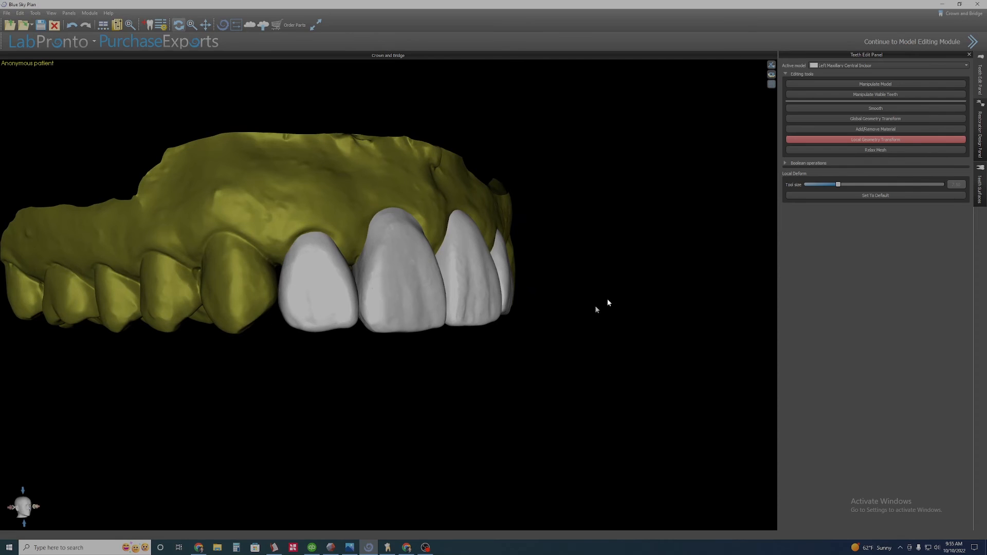
{"action": "left_click_drag", "start_coordinate": [597, 306], "coordinate": [359, 287]}
{"action": "middle_click_drag", "start_coordinate": [465, 343], "coordinate": [416, 338]}
{"action": "left_click_drag", "start_coordinate": [416, 338], "coordinate": [386, 342]}
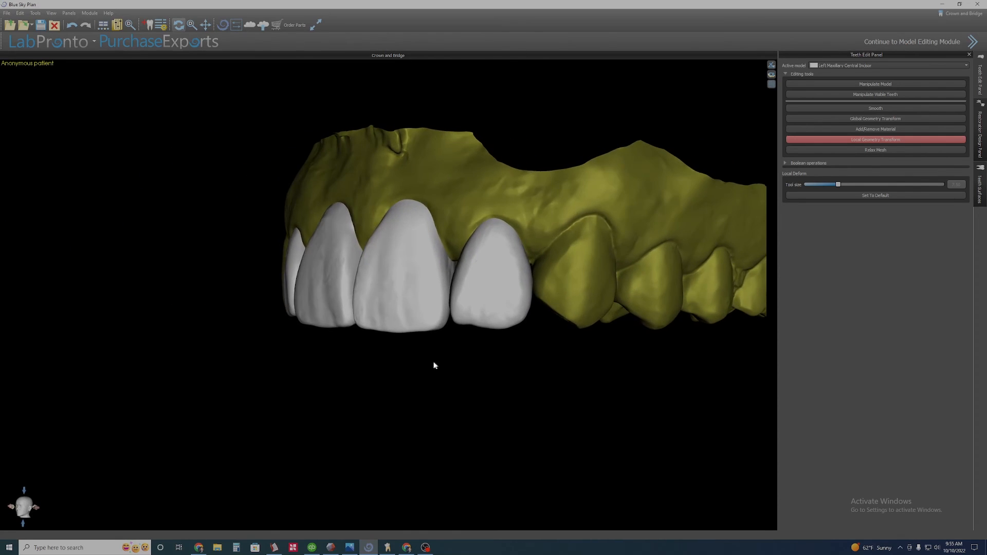
{"action": "left_click_drag", "start_coordinate": [216, 331], "coordinate": [372, 335]}
{"action": "scroll", "coordinate": [399, 337], "scroll_direction": "down", "scroll_amount": 3}
{"action": "scroll", "coordinate": [353, 348], "scroll_direction": "up", "scroll_amount": 3}
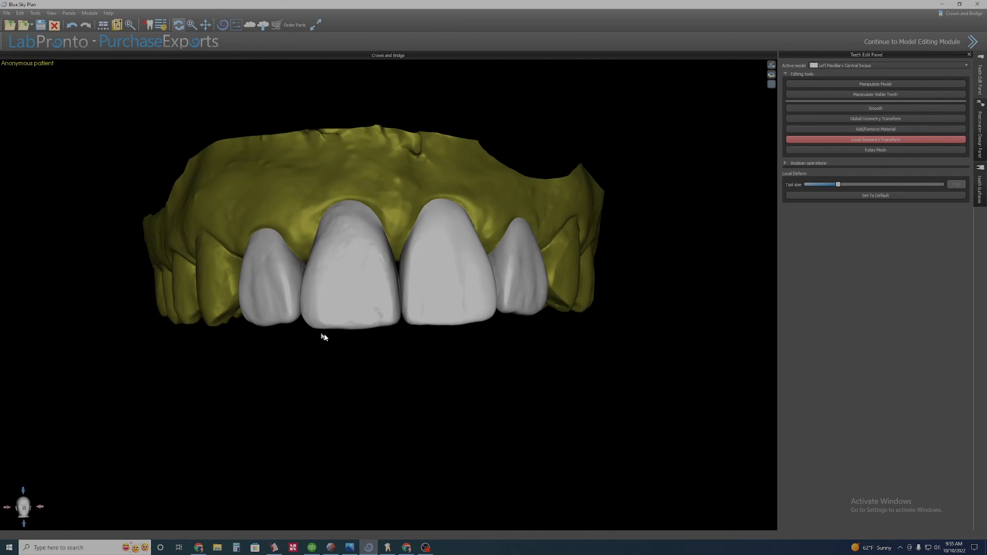
{"action": "left_click_drag", "start_coordinate": [649, 240], "coordinate": [627, 247]}
{"action": "left_click_drag", "start_coordinate": [593, 301], "coordinate": [469, 319]}
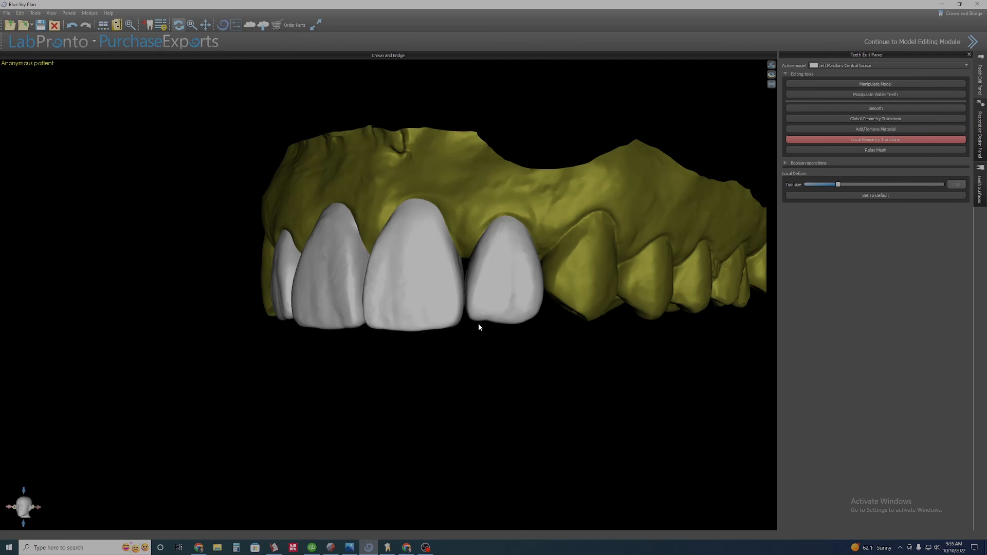
{"action": "left_click_drag", "start_coordinate": [346, 399], "coordinate": [370, 346]}
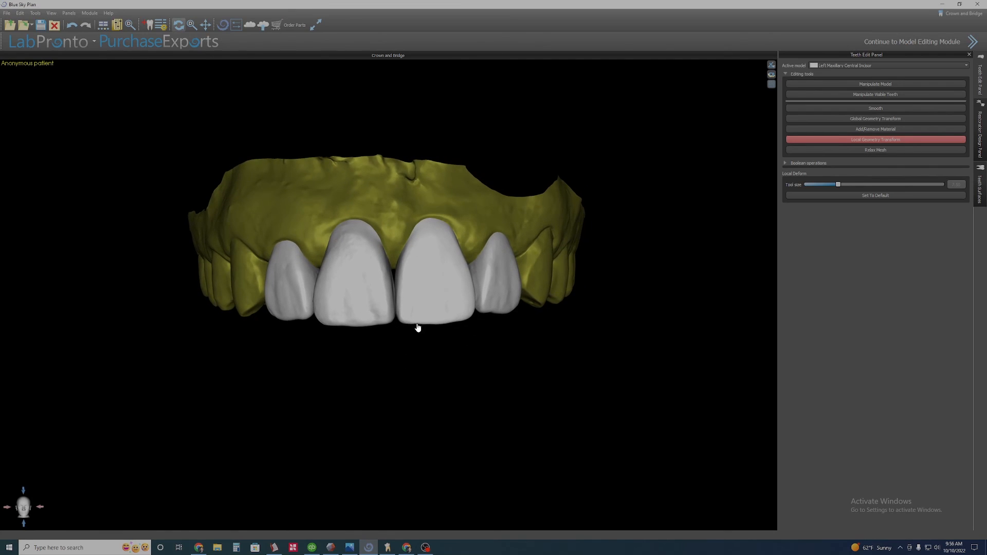
{"action": "left_click_drag", "start_coordinate": [508, 329], "coordinate": [505, 323]}
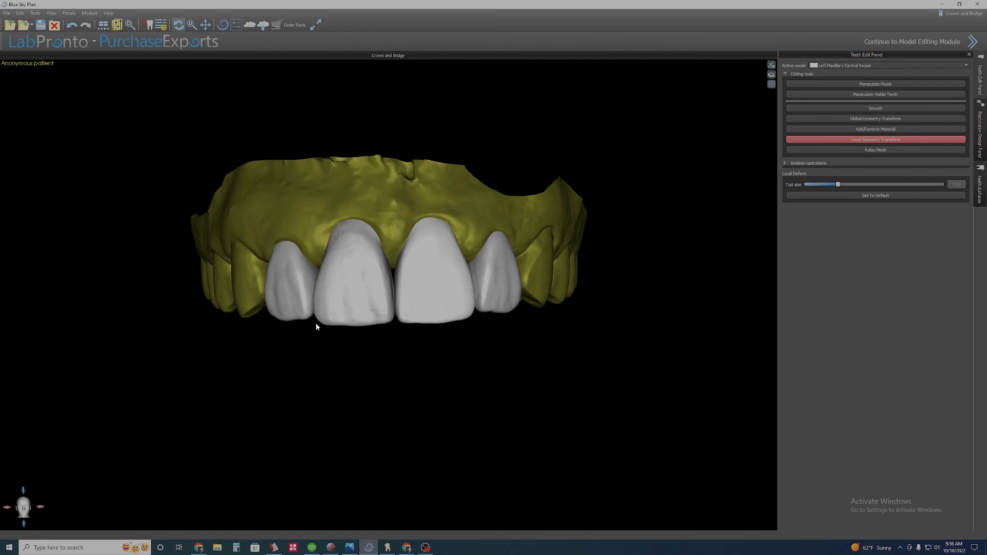
{"action": "left_click_drag", "start_coordinate": [574, 303], "coordinate": [482, 356]}
{"action": "middle_click_drag", "start_coordinate": [482, 356], "coordinate": [504, 354]}
{"action": "scroll", "coordinate": [504, 355], "scroll_direction": "down", "scroll_amount": 2}
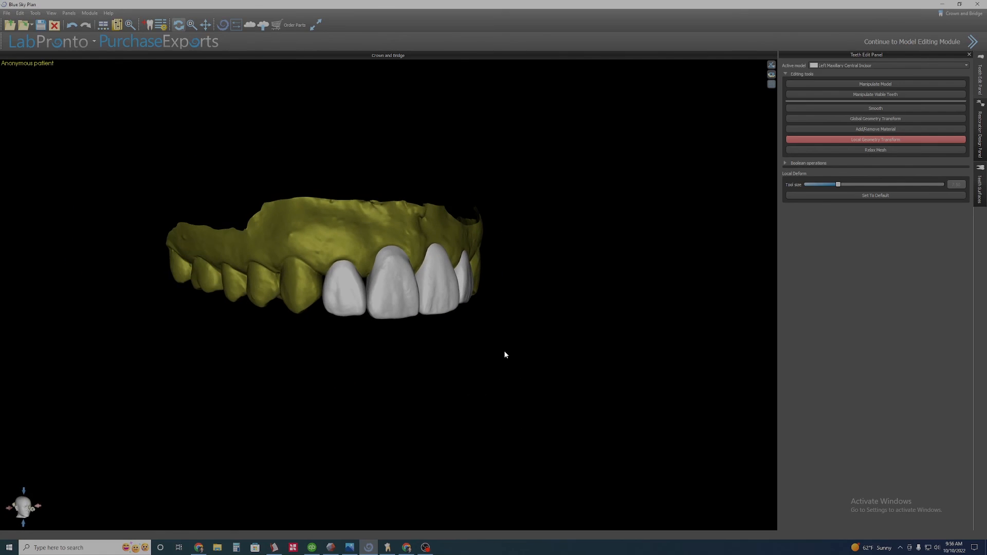
{"action": "left_click_drag", "start_coordinate": [504, 354], "coordinate": [480, 326]}
{"action": "middle_click_drag", "start_coordinate": [480, 326], "coordinate": [525, 388]}
{"action": "scroll", "coordinate": [497, 394], "scroll_direction": "up", "scroll_amount": 1}
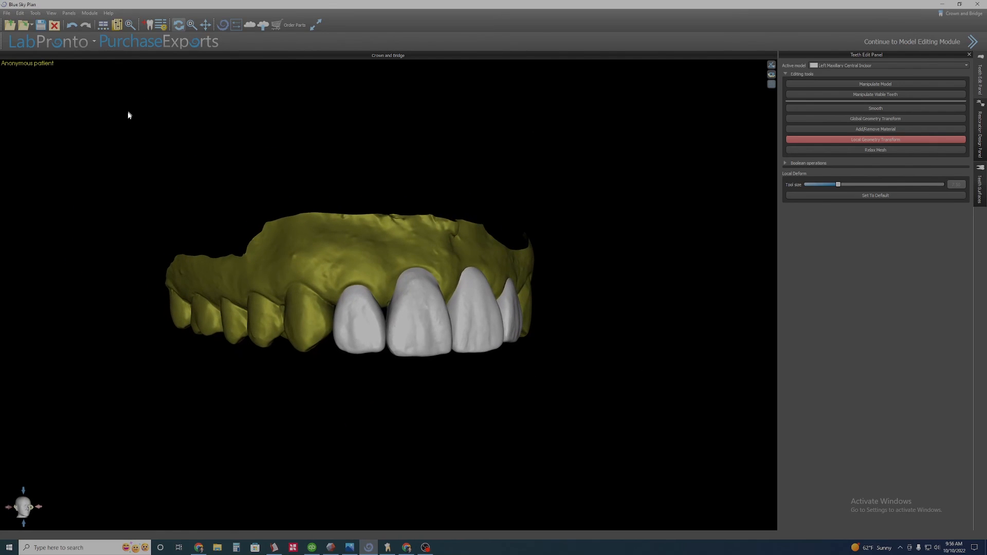